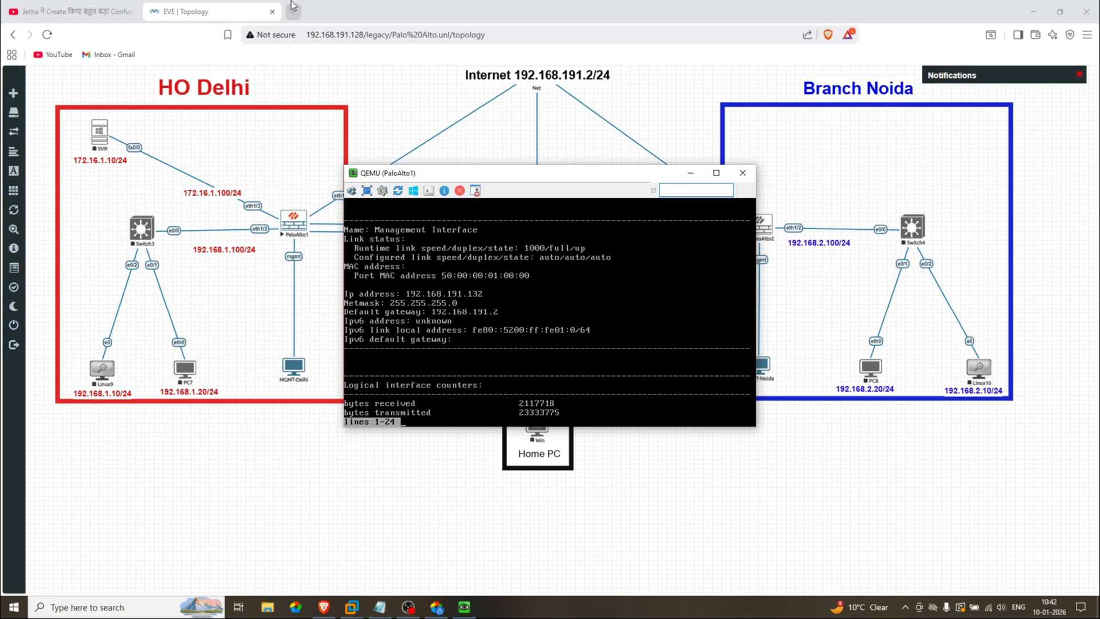
# Step: In a new Brave tab, enter 192.168.191.132 without the autocompleted login path
pyautogui.click(294, 11)
pyautogui.write('192.168')
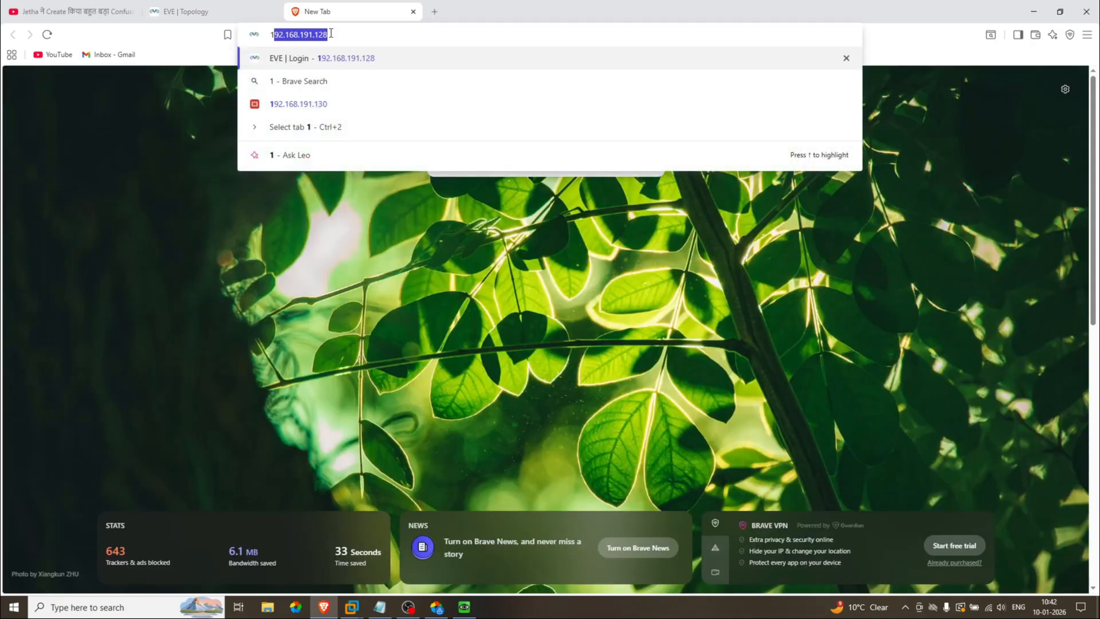
pyautogui.write('.191.13')
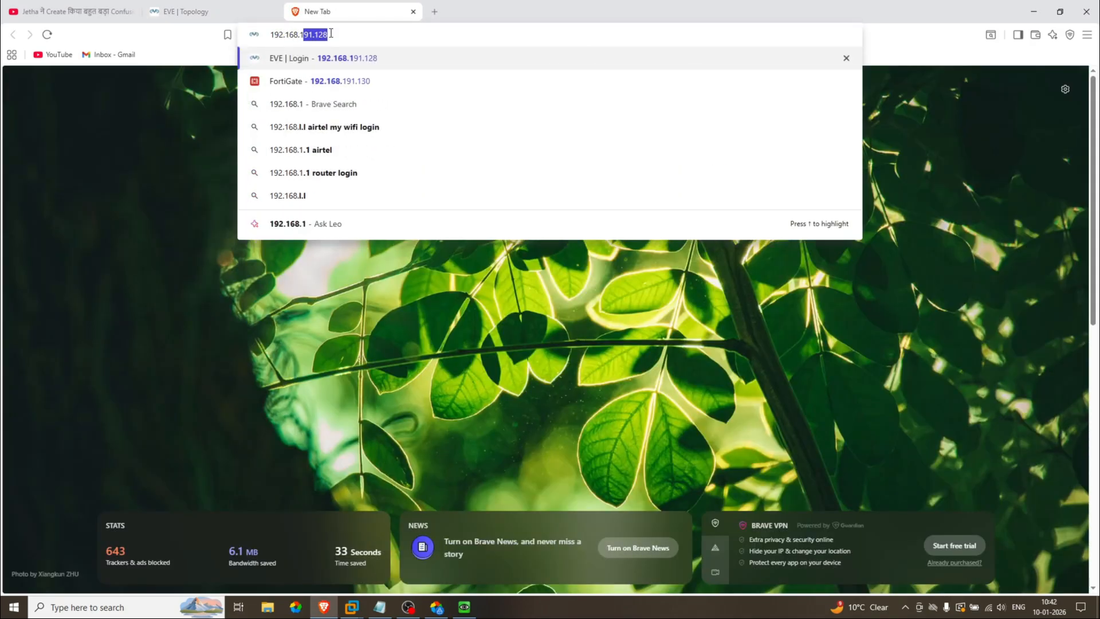
pyautogui.write('2')
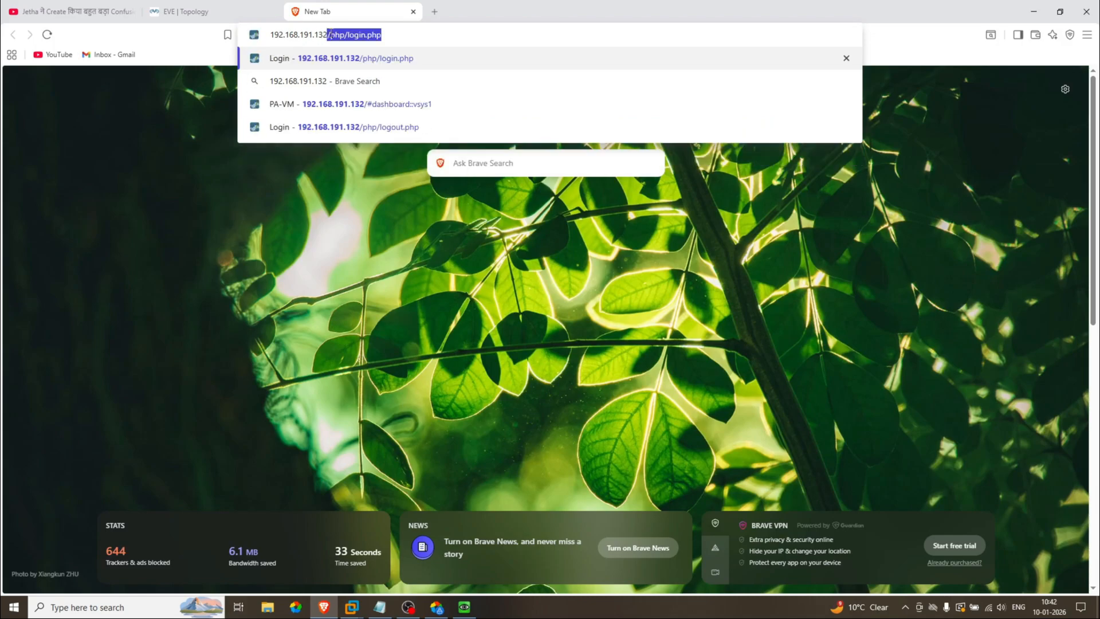
pyautogui.press('Delete')
pyautogui.press('Return')
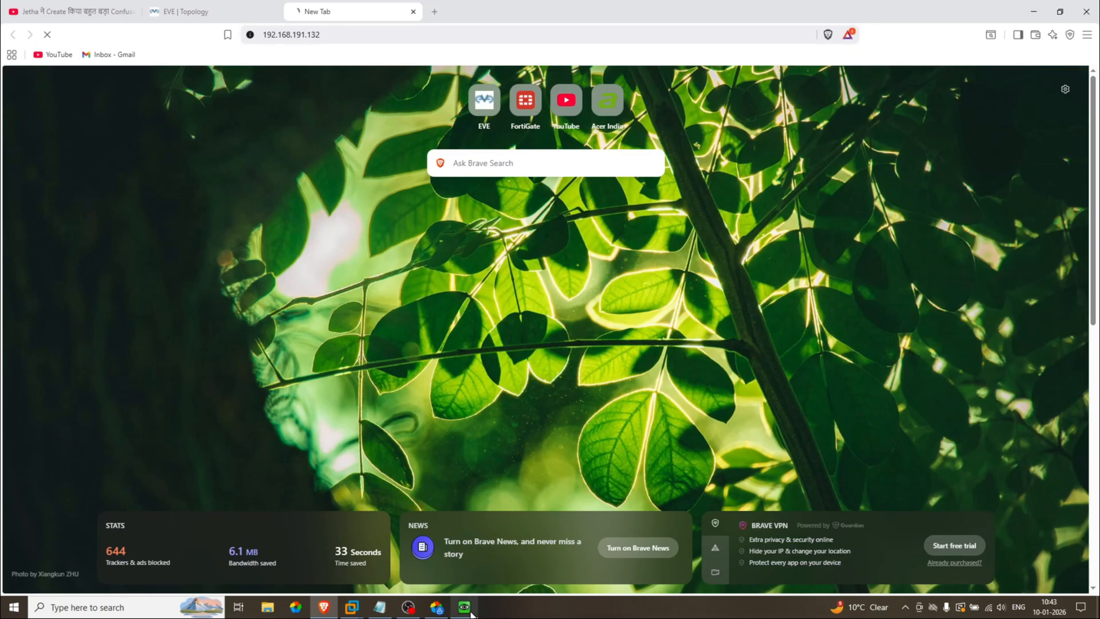
pyautogui.moveTo(471, 612)
pyautogui.click(480, 565)
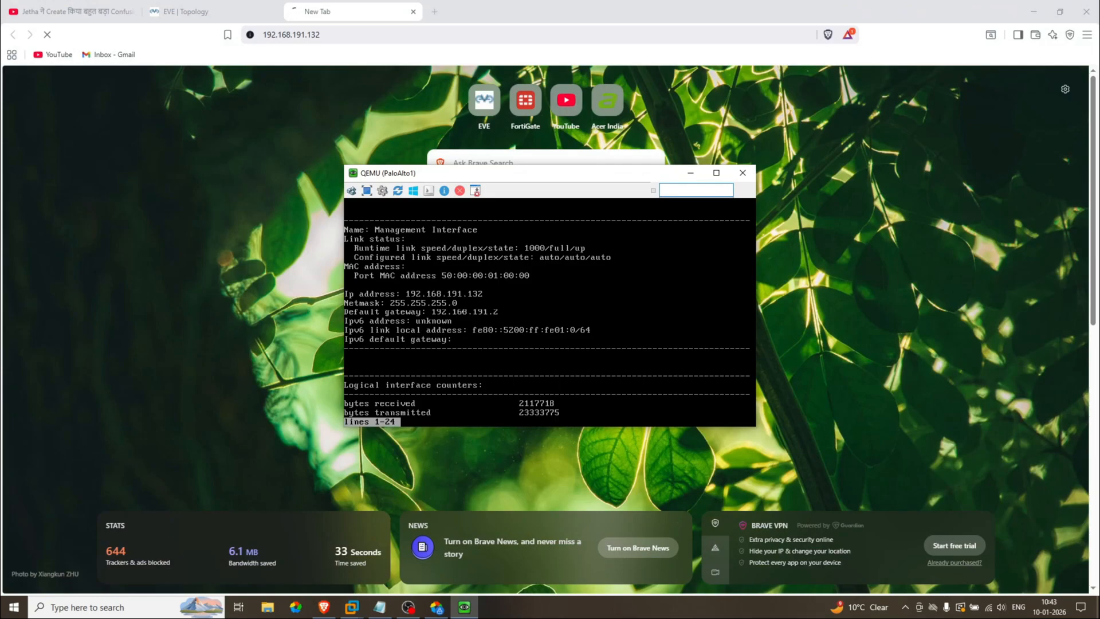
pyautogui.click(338, 34)
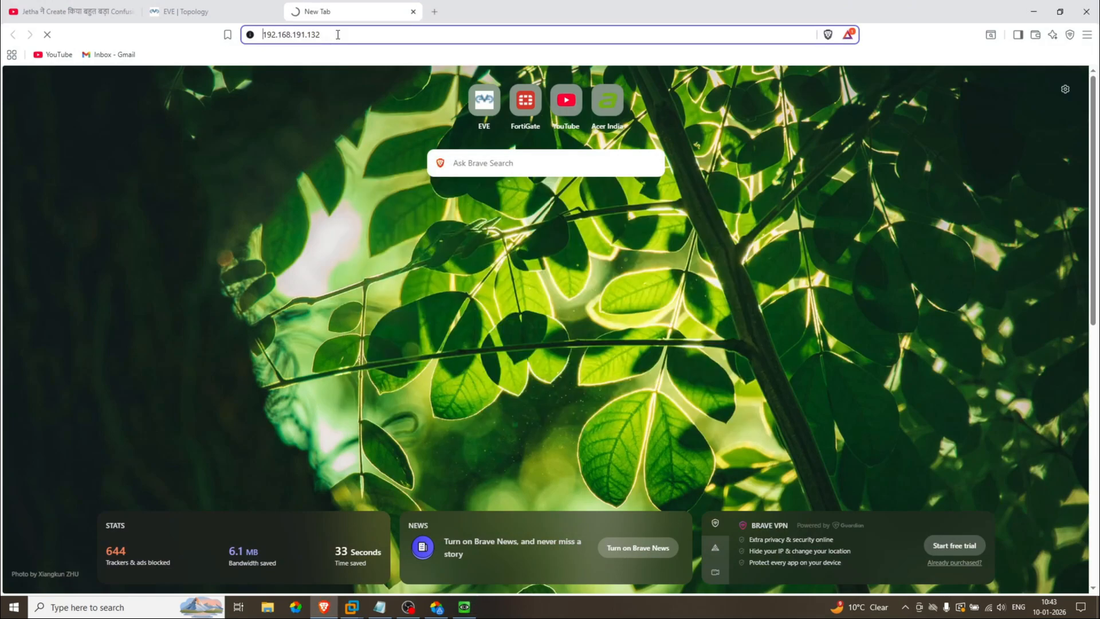
pyautogui.write('https')
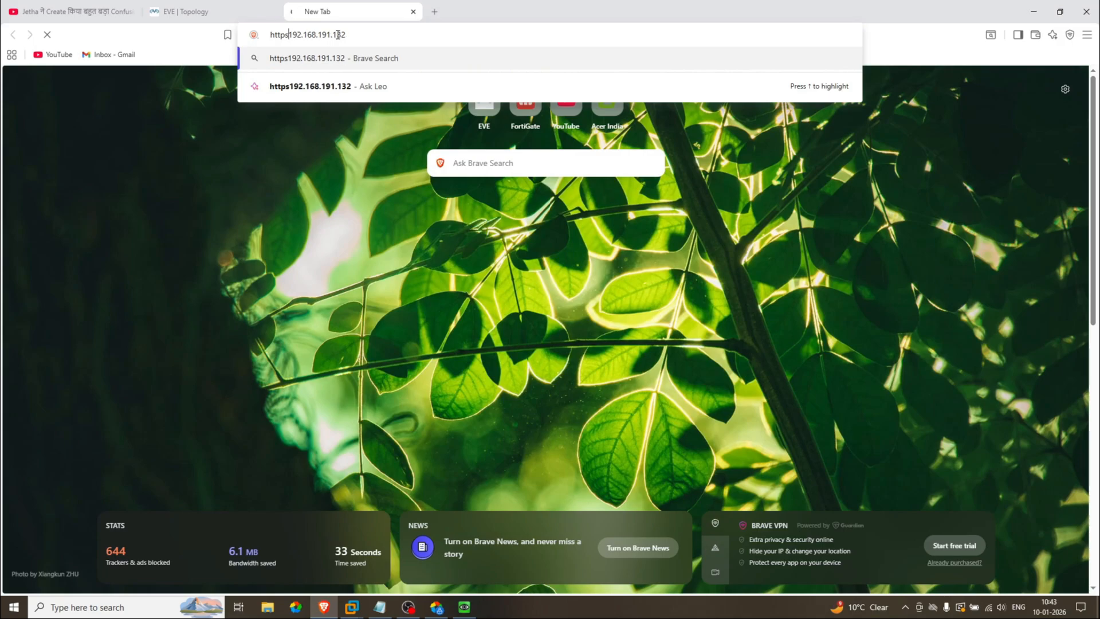
pyautogui.write('://')
pyautogui.press('Return')
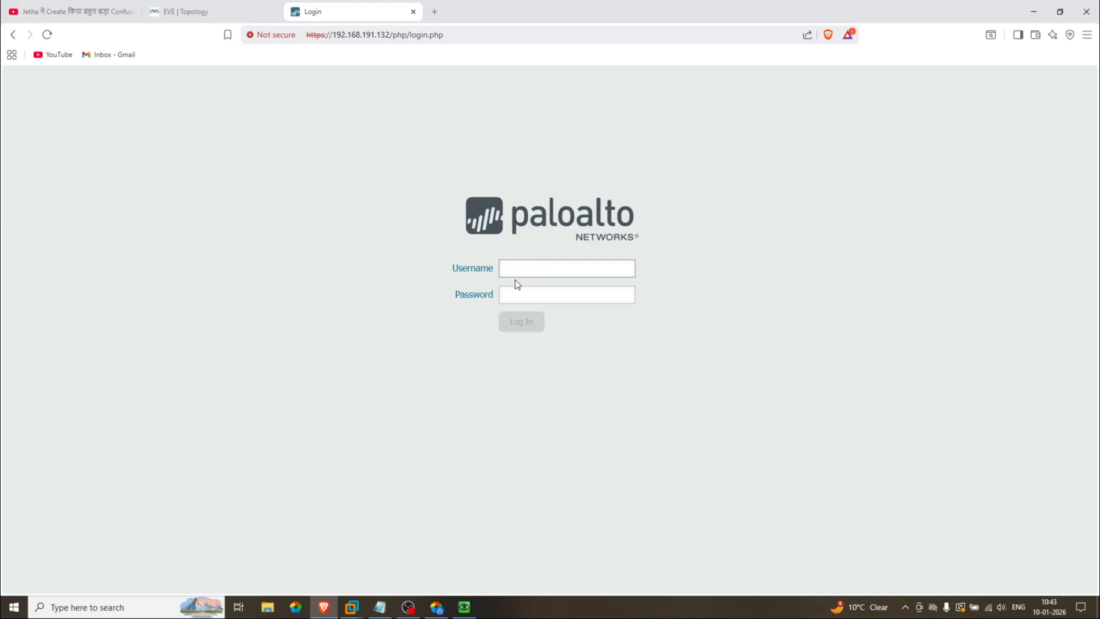
# Step: Sign in with the administrator username and password, then dismiss the default-credentials warning
pyautogui.write('admin')
pyautogui.press('Tab')
pyautogui.write('adm')
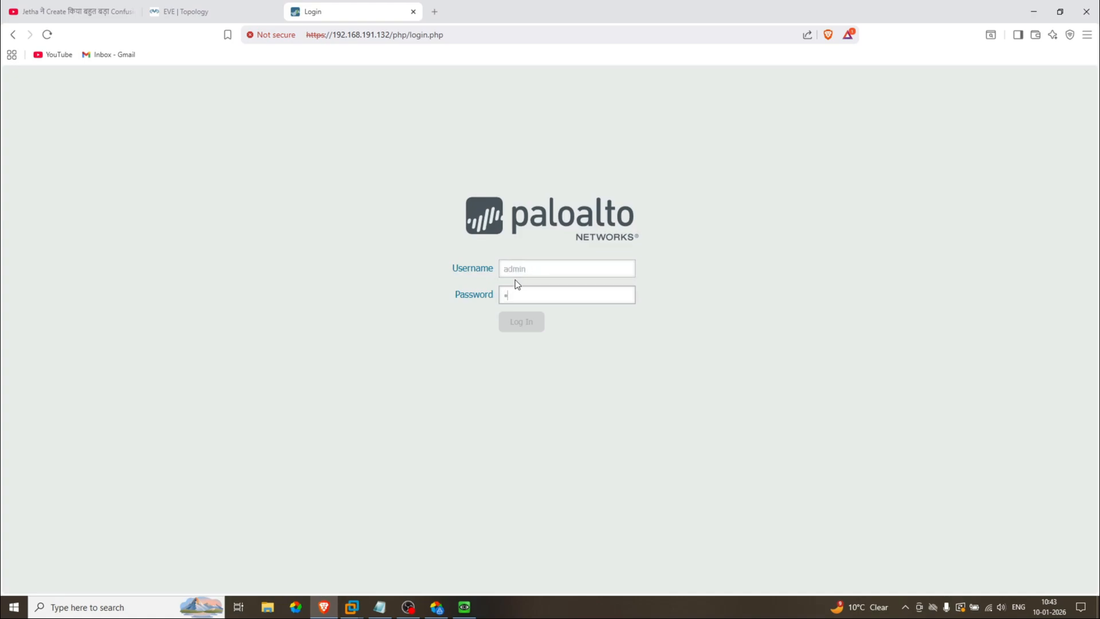
pyautogui.write('in')
pyautogui.press('Return')
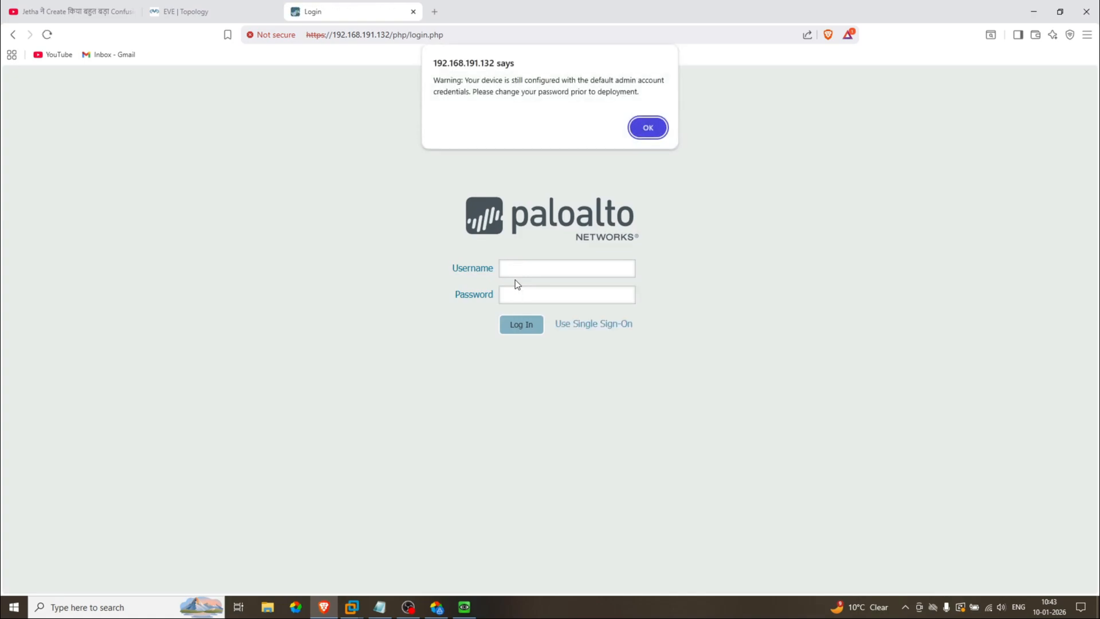
pyautogui.click(636, 129)
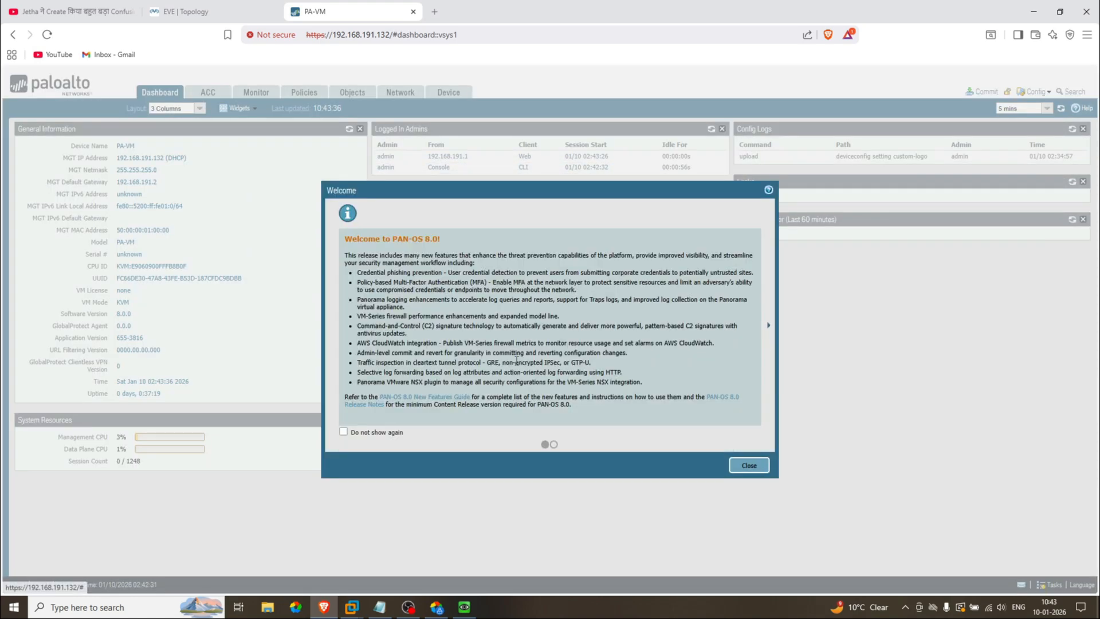
# Step: Tick 'Do not show again' on the PAN-OS 8.0 welcome notes and close them
pyautogui.click(381, 434)
pyautogui.click(748, 466)
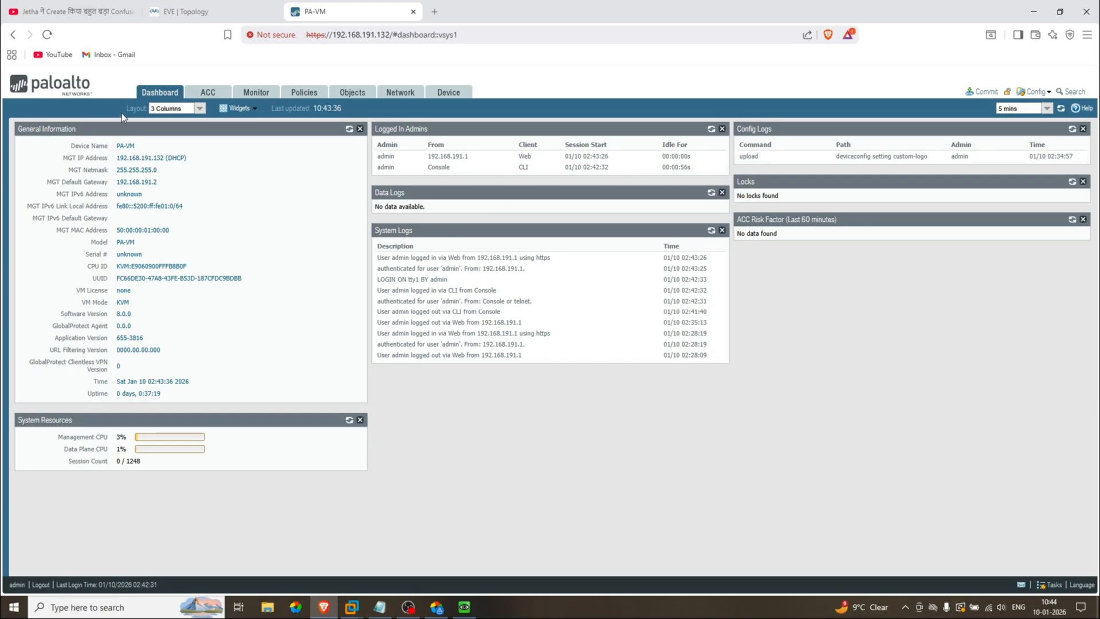
# Step: Switch the dashboard layout to 2 Columns and then back to 3 Columns
pyautogui.moveTo(121, 111); pyautogui.dragTo(134, 110)
pyautogui.click(200, 110)
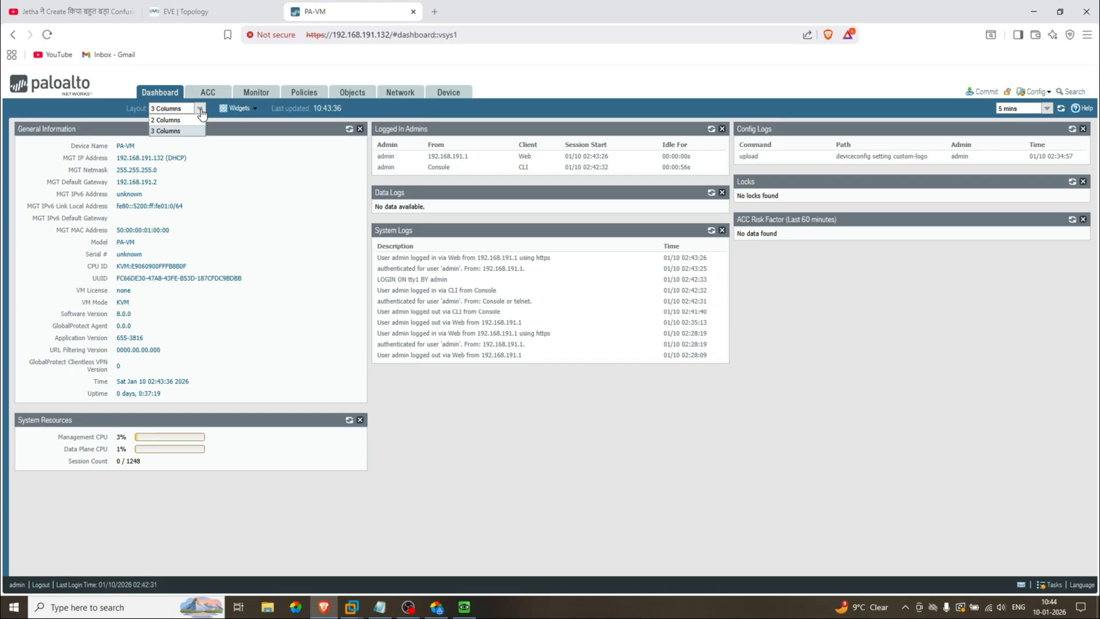
pyautogui.click(168, 120)
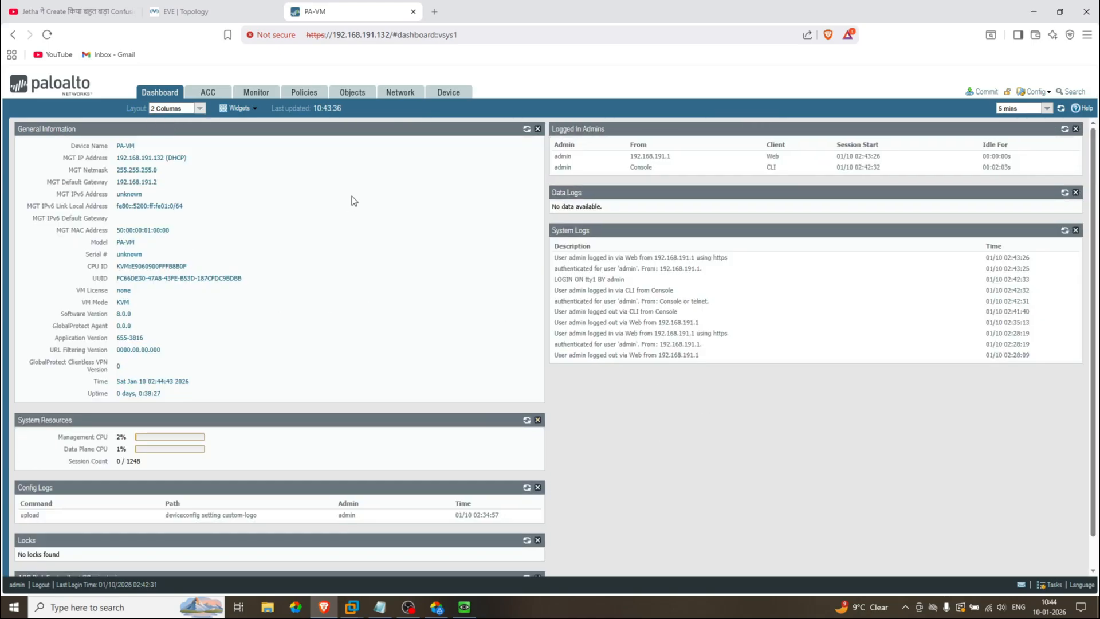
pyautogui.click(200, 109)
pyautogui.click(183, 131)
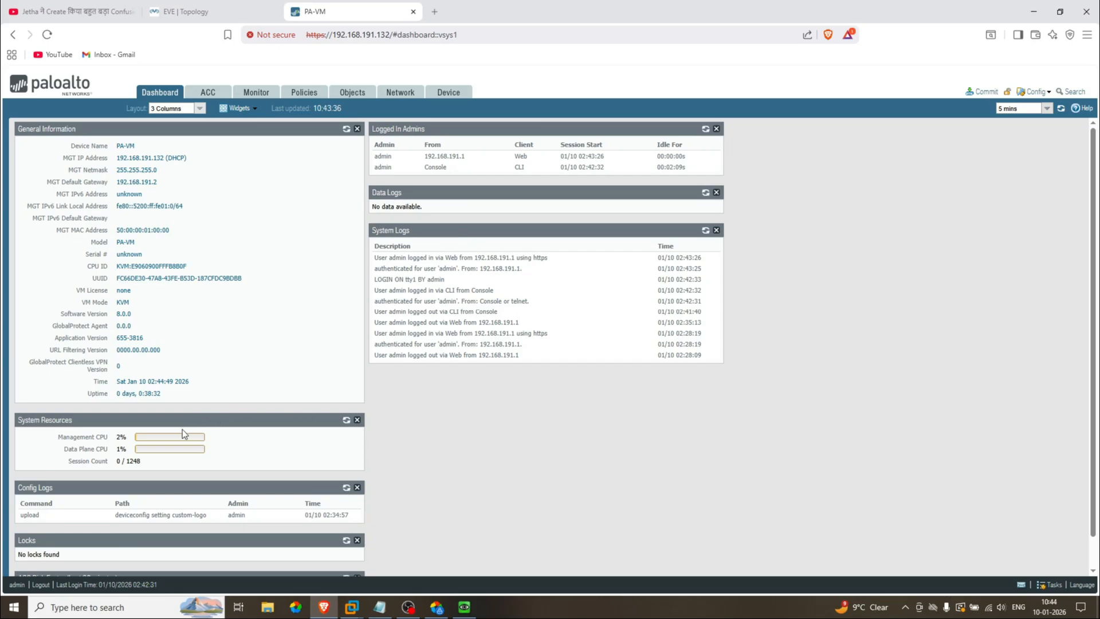
# Step: Stack Config Logs, Locks, ACC Risk Factor and System Resources in the third column
pyautogui.moveTo(136, 486); pyautogui.dragTo(874, 162)
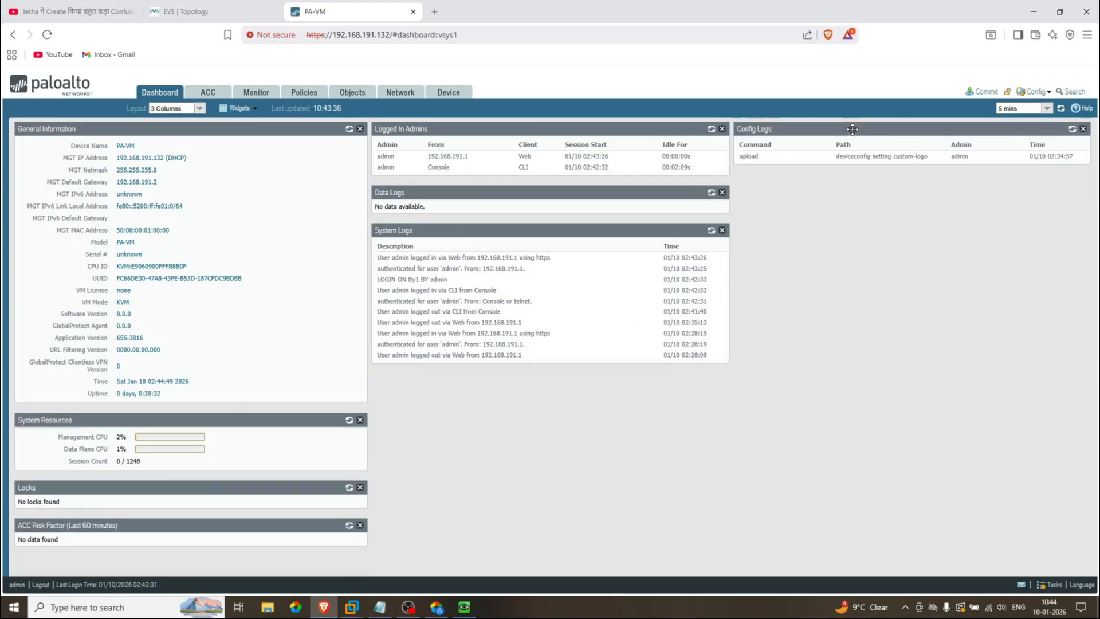
pyautogui.moveTo(115, 486); pyautogui.dragTo(827, 185)
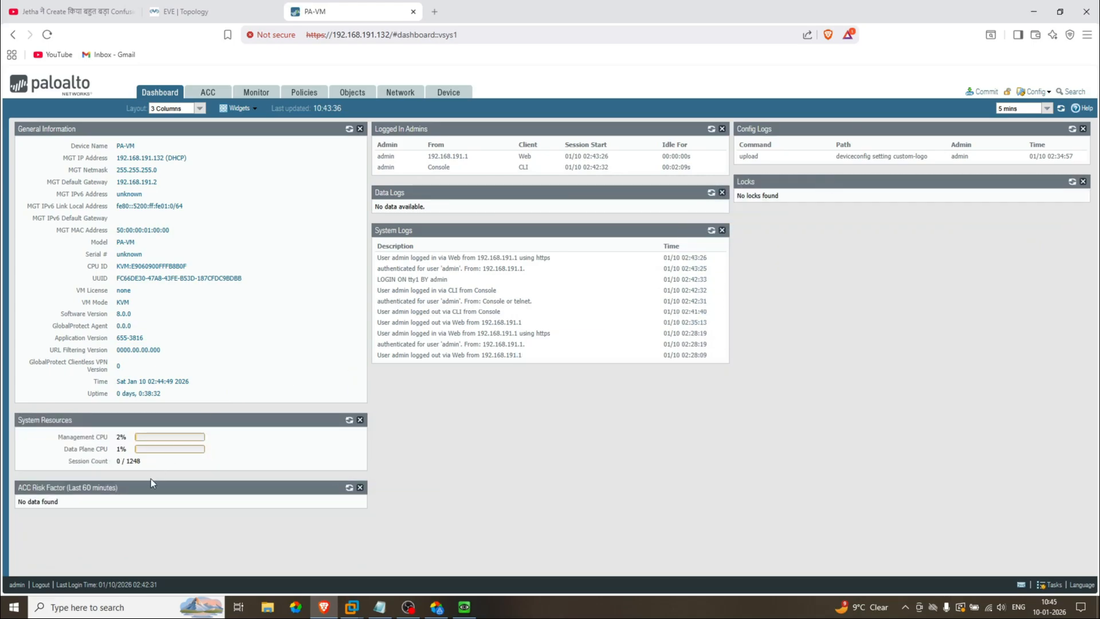
pyautogui.moveTo(145, 485); pyautogui.dragTo(868, 211)
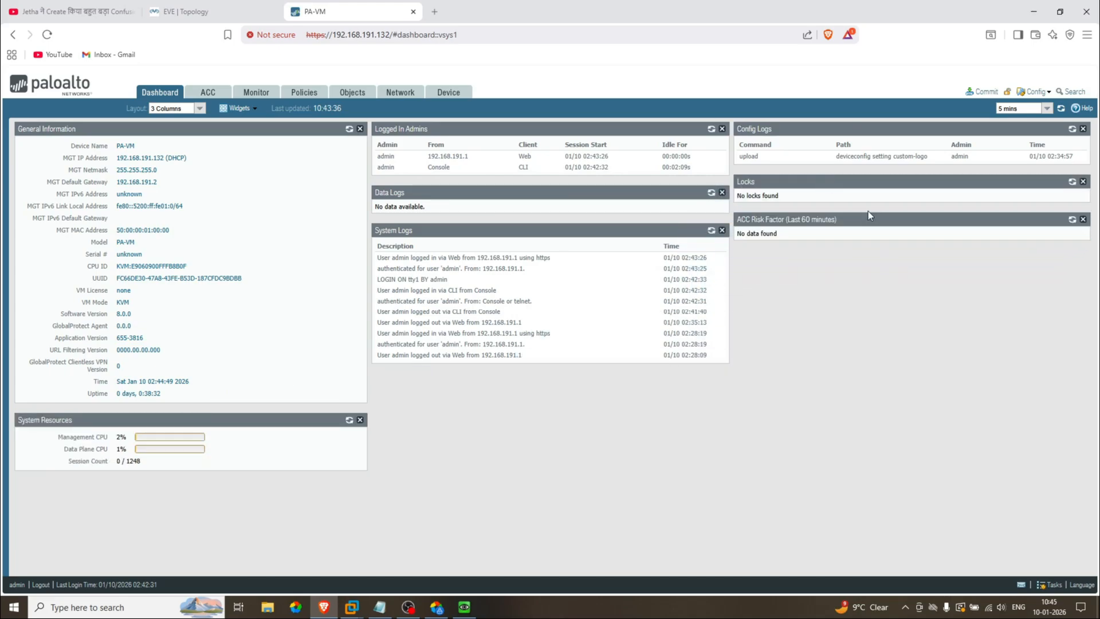
pyautogui.moveTo(202, 419); pyautogui.dragTo(908, 258)
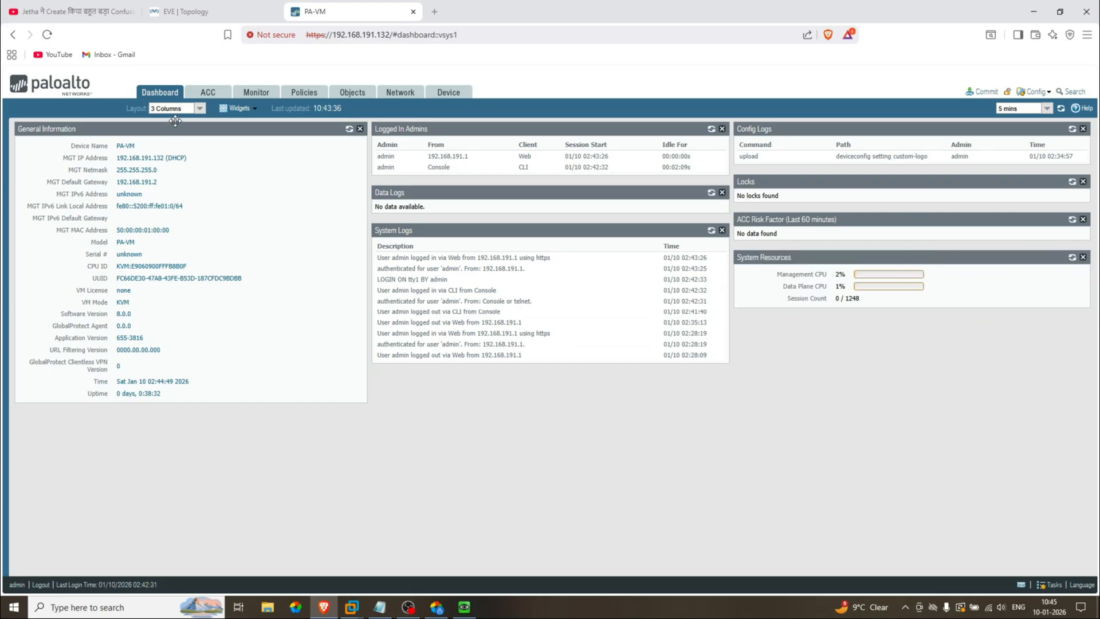
pyautogui.click(200, 110)
pyautogui.click(253, 110)
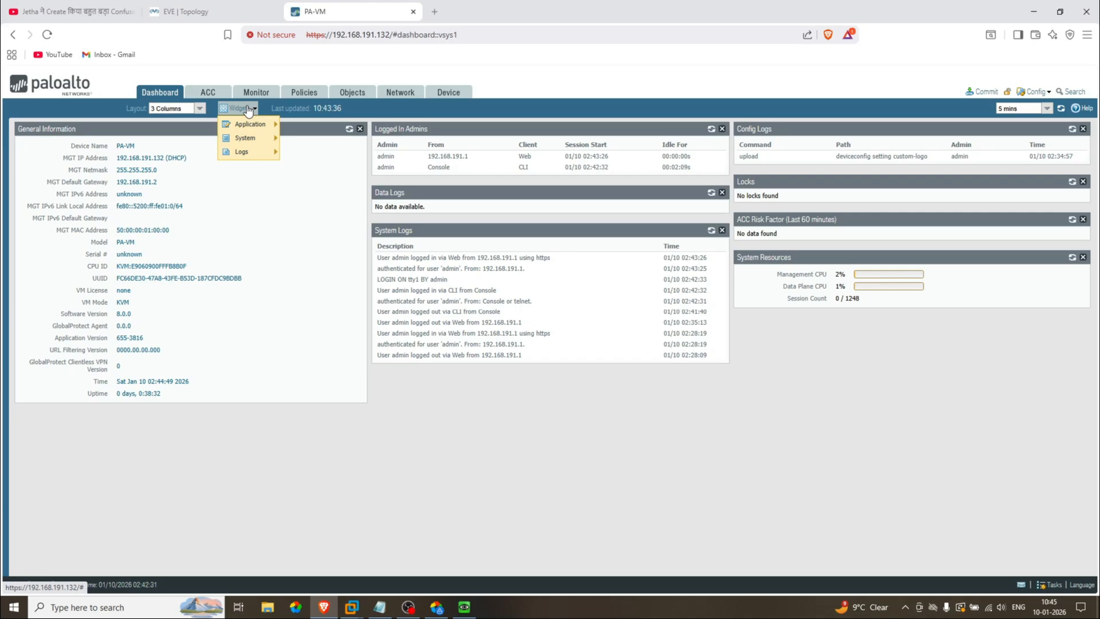
# Step: Add Top Applications, Top High Risk Applications, Interfaces and High Availability widgets to the dashboard
pyautogui.moveTo(252, 126)
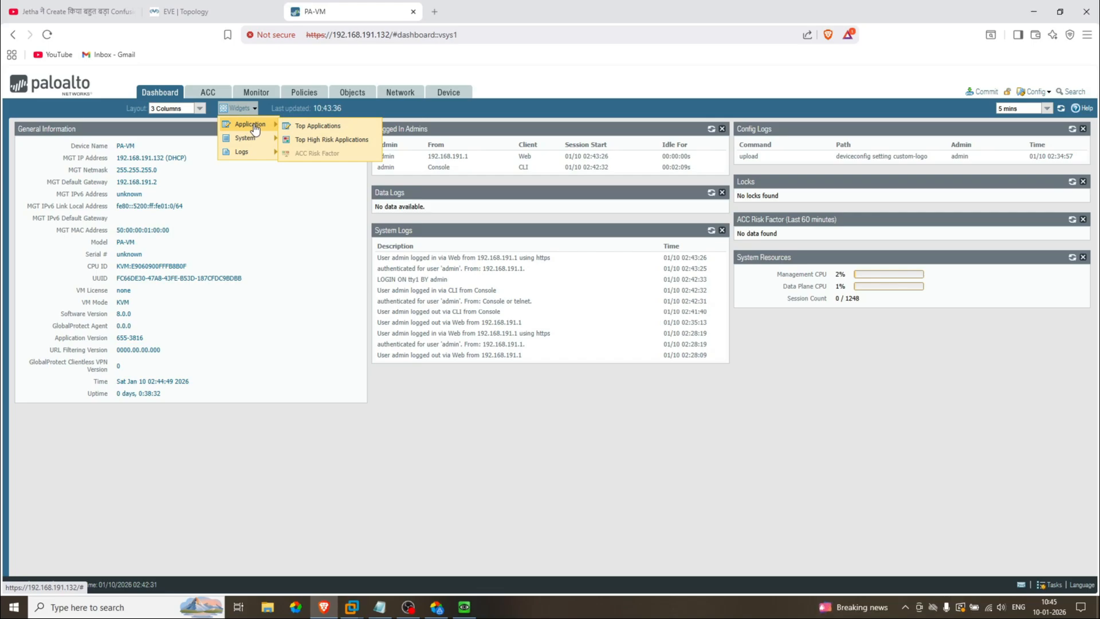
pyautogui.click(322, 127)
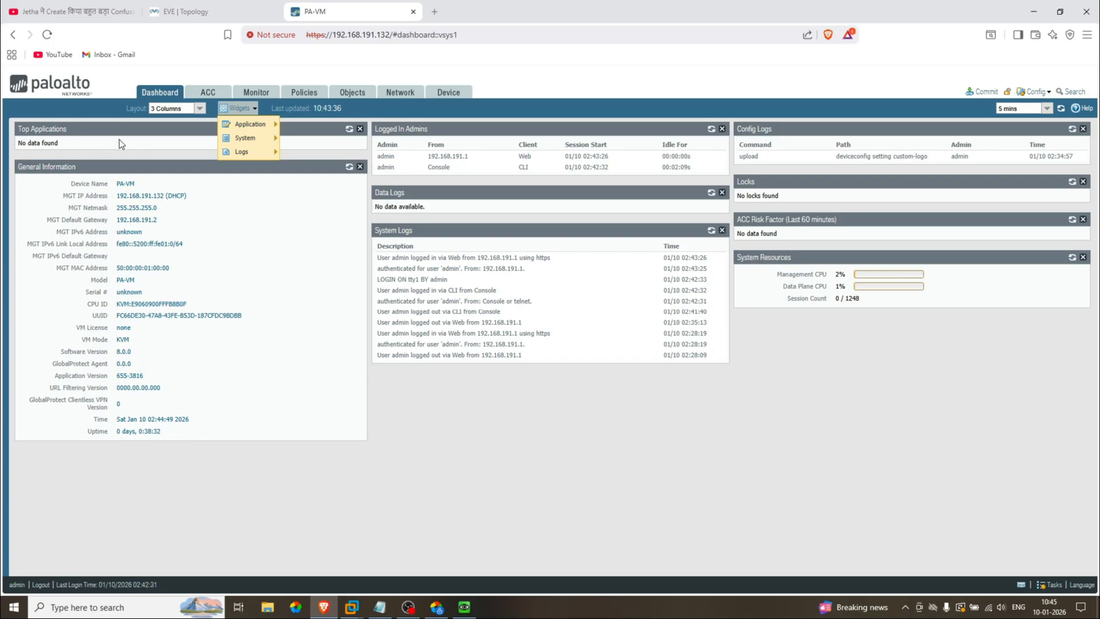
pyautogui.moveTo(276, 122)
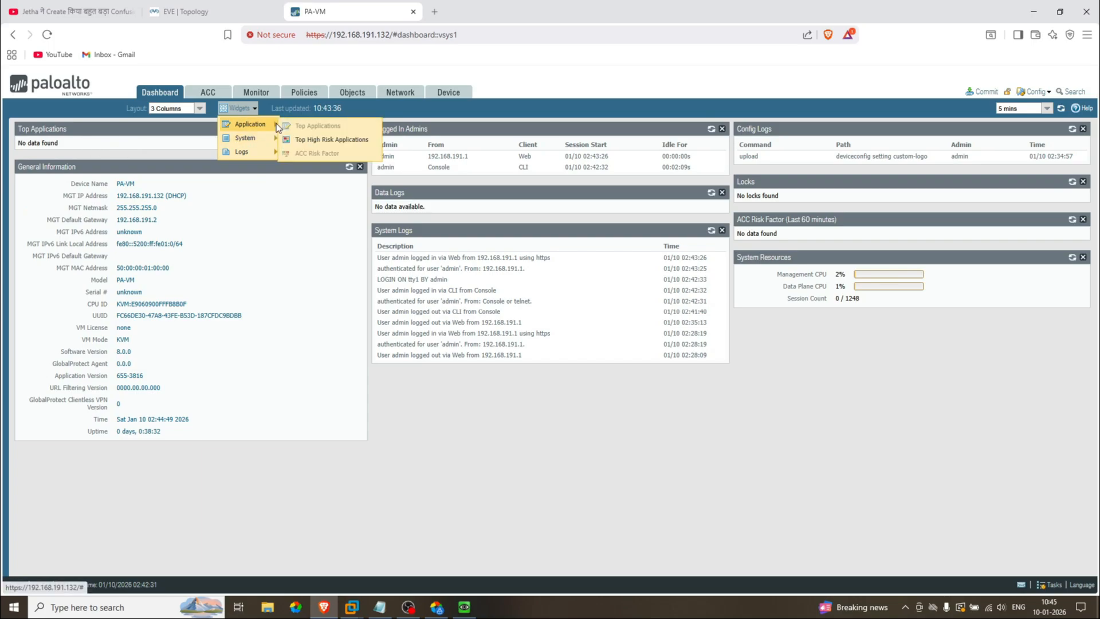
pyautogui.click(314, 140)
pyautogui.moveTo(238, 142)
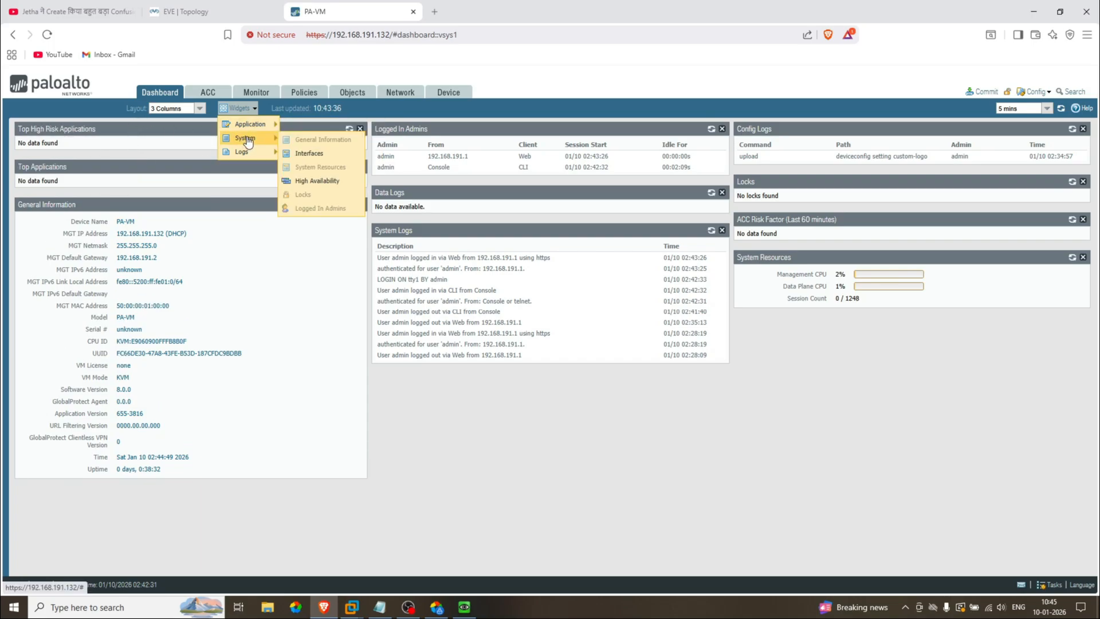
pyautogui.click(320, 154)
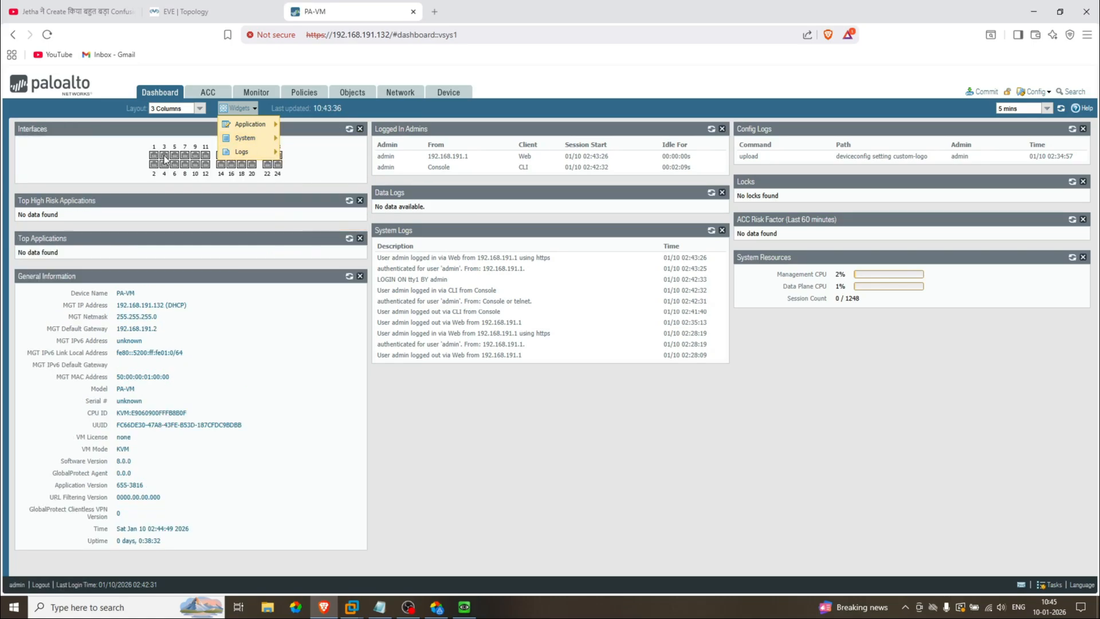
pyautogui.moveTo(252, 138)
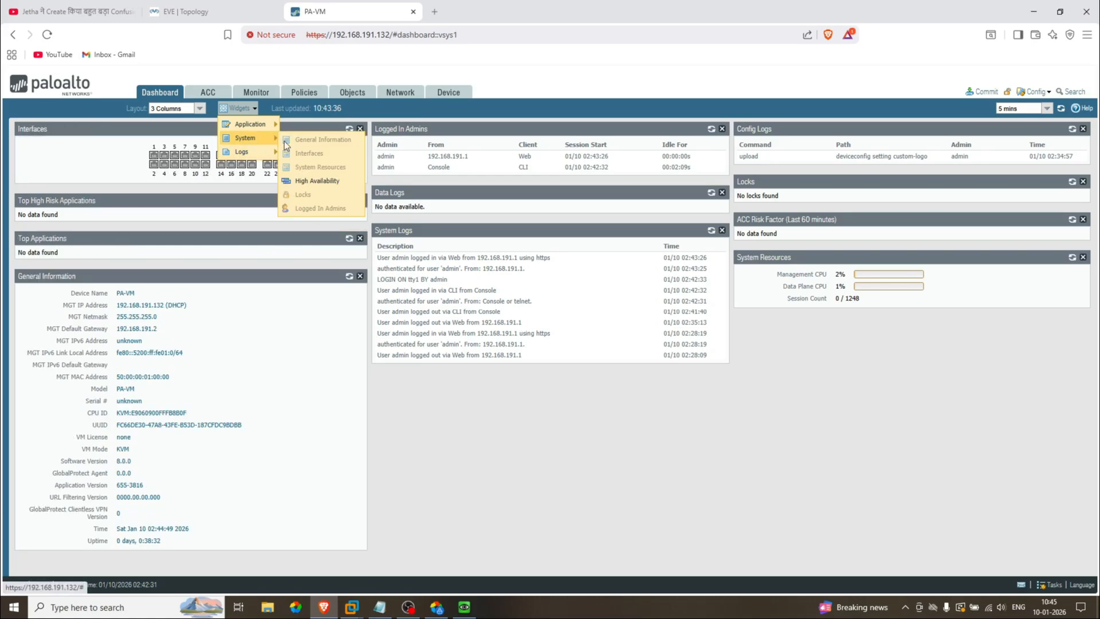
pyautogui.click(322, 181)
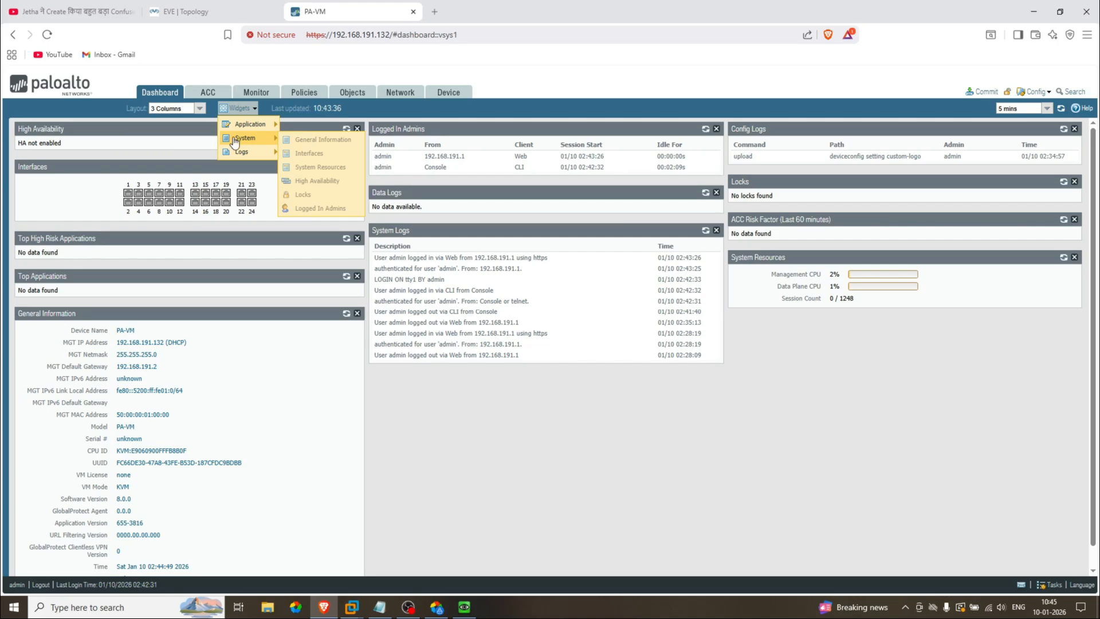
# Step: Add Threat Logs and URL Filtering Logs widgets from the Logs category, then close the Widgets menu
pyautogui.moveTo(244, 151)
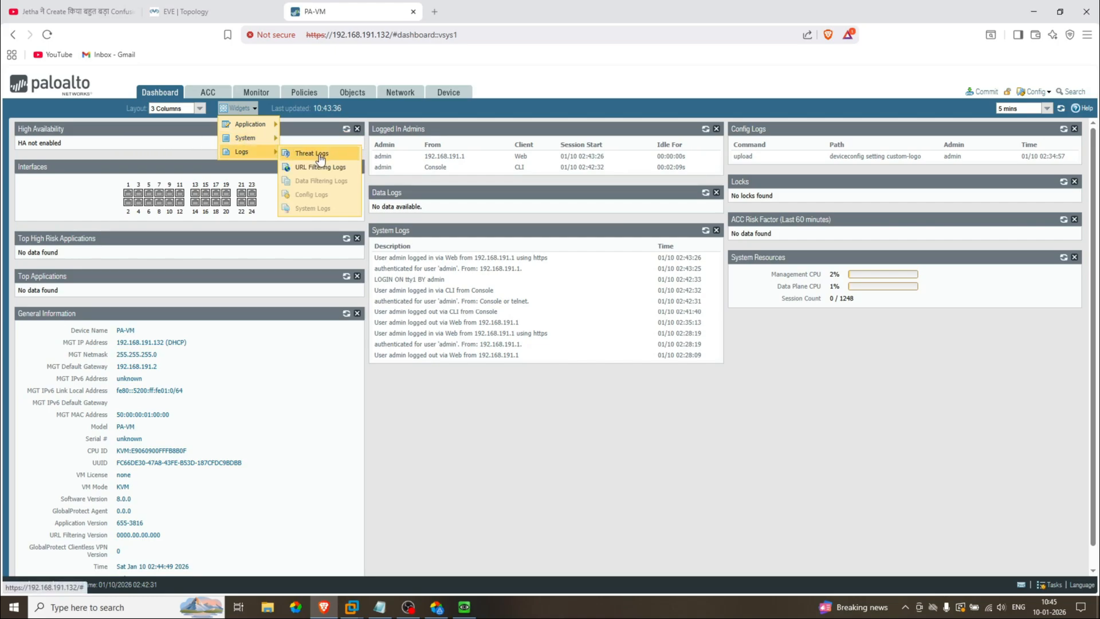
pyautogui.click(295, 154)
pyautogui.moveTo(255, 149)
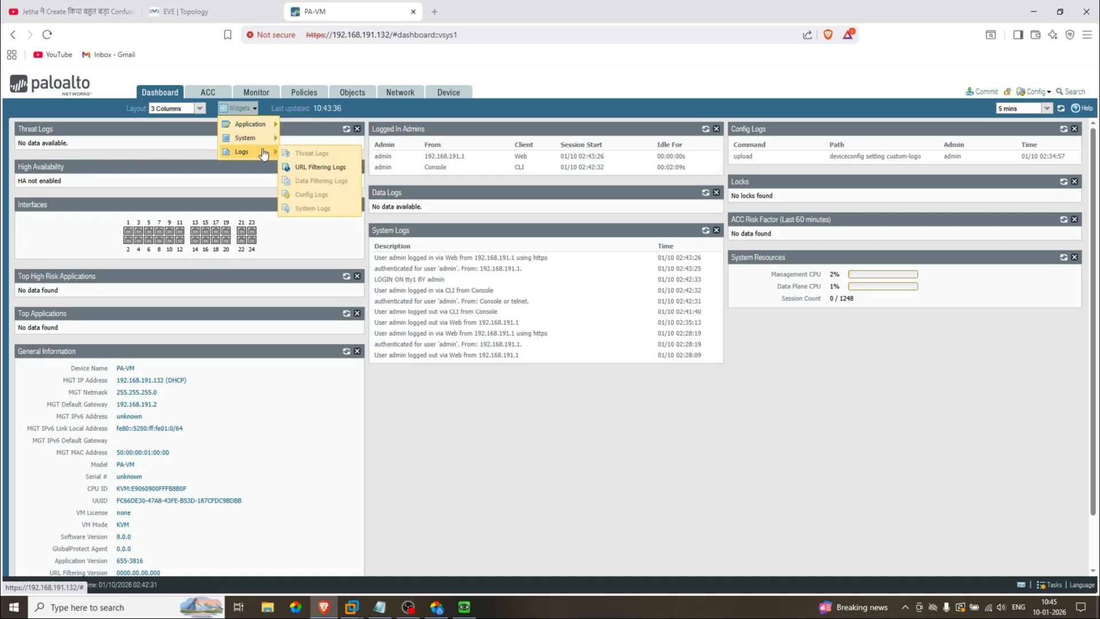
pyautogui.click(321, 167)
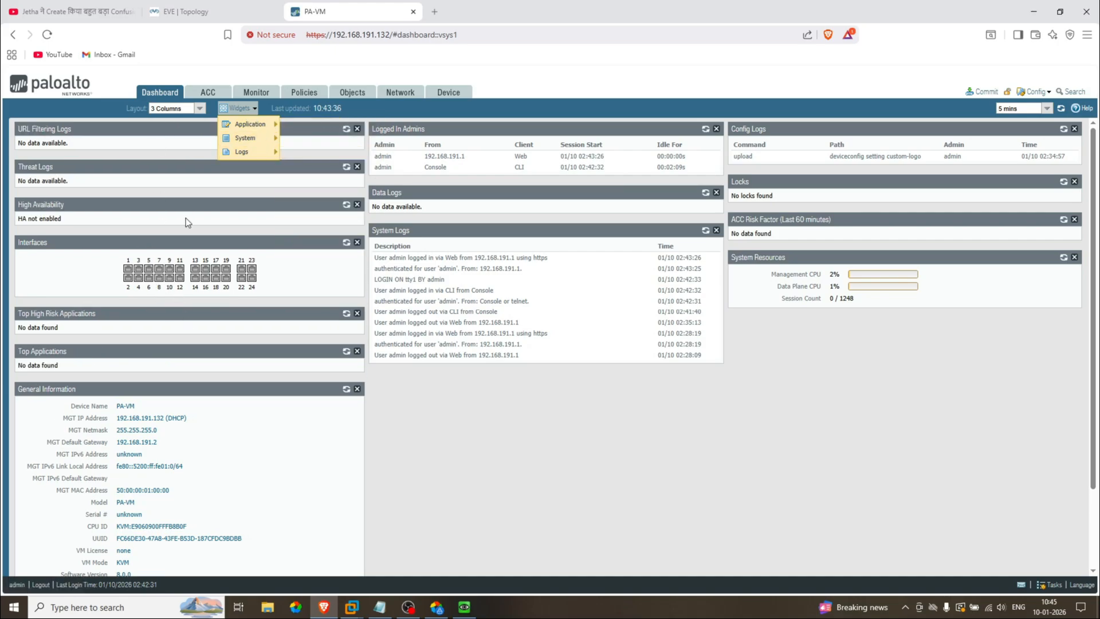
pyautogui.click(89, 144)
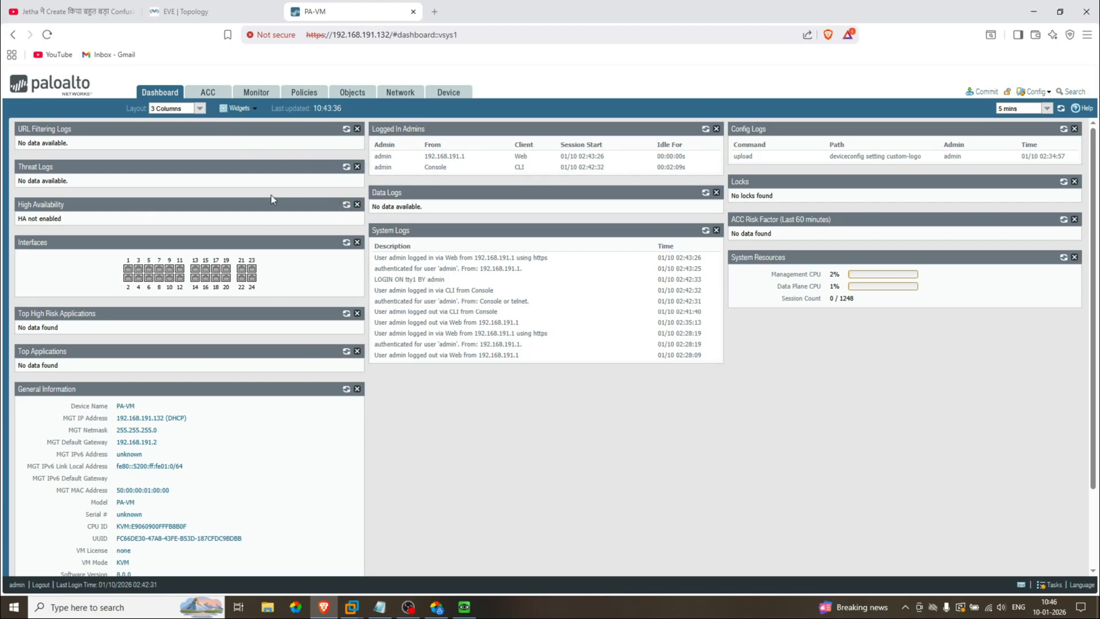
# Step: Close High Availability, Threat Logs, URL Filtering Logs, Top High Risk Applications, Top Applications and Data Logs
pyautogui.click(357, 204)
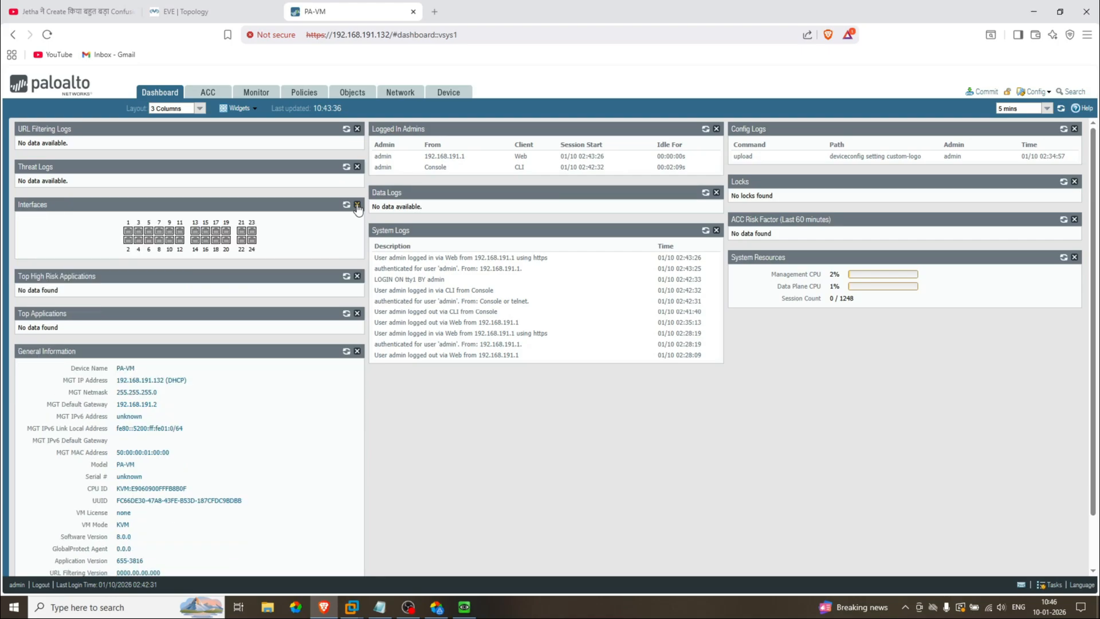
pyautogui.click(357, 167)
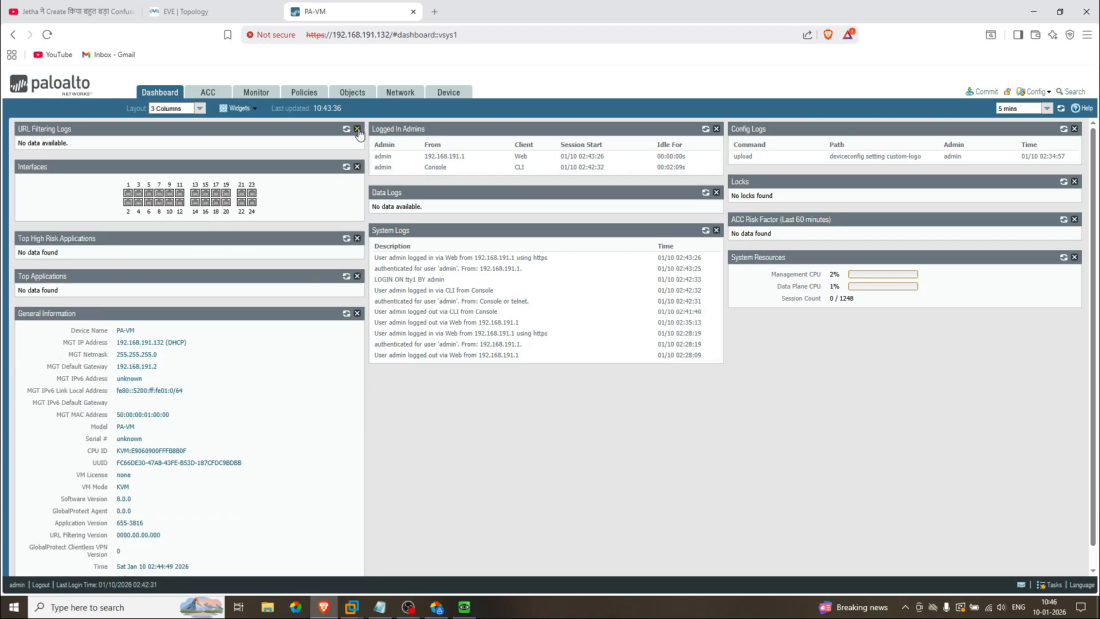
pyautogui.click(357, 130)
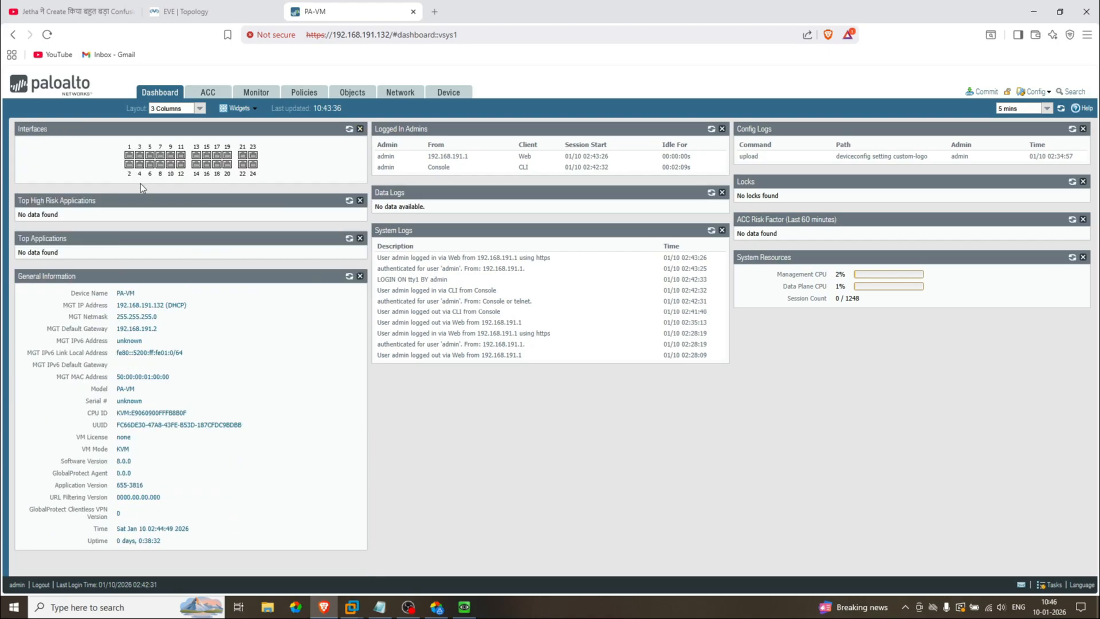
pyautogui.click(359, 200)
pyautogui.click(360, 200)
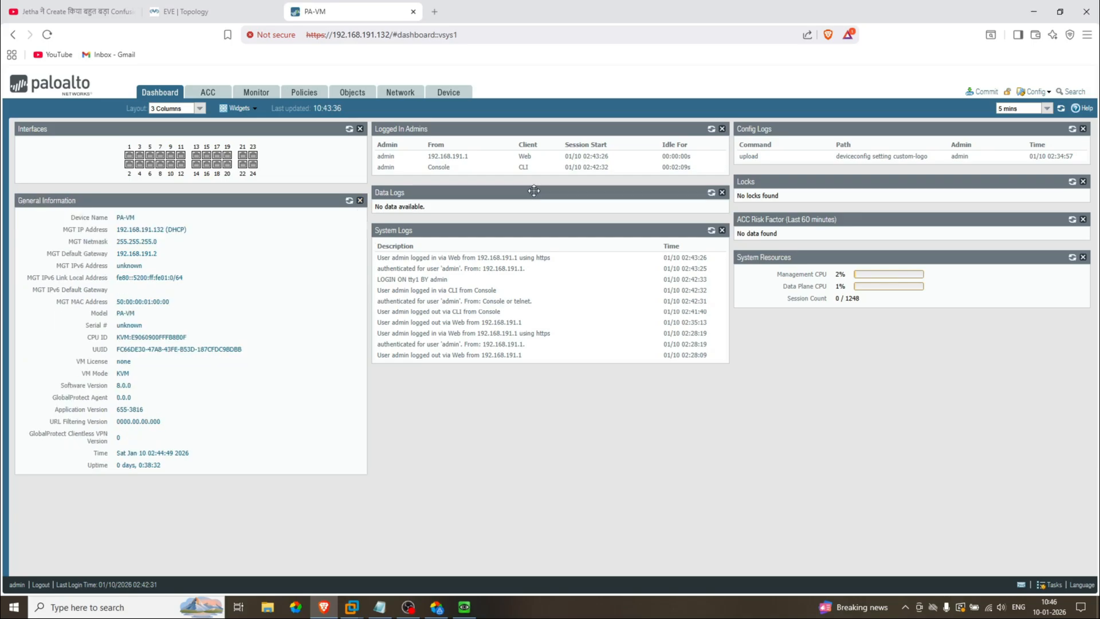
pyautogui.click(722, 193)
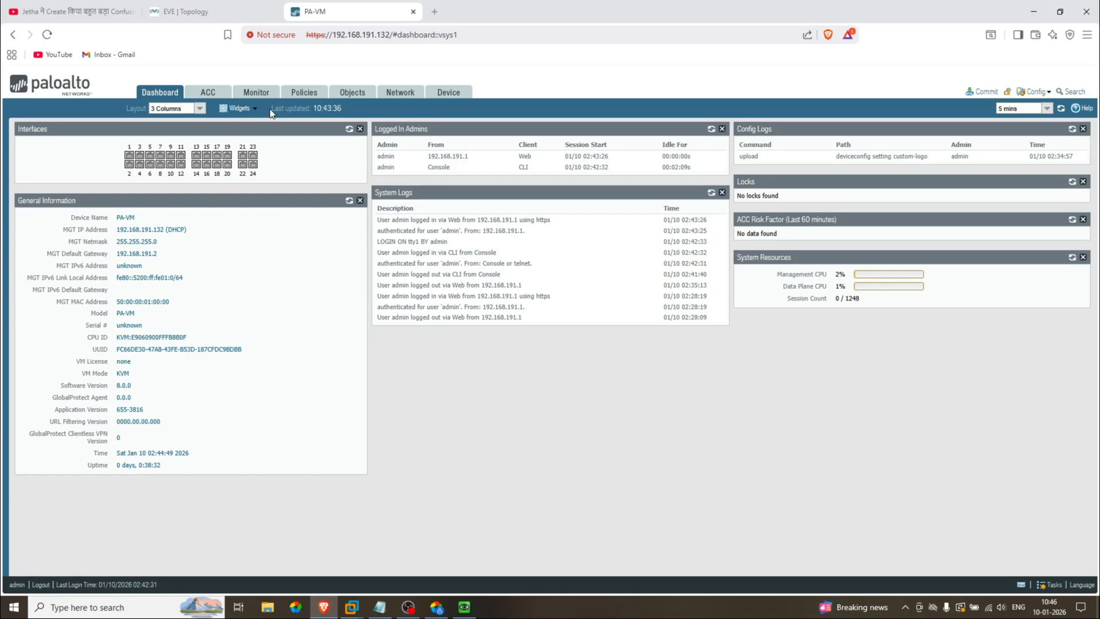
# Step: Set the dashboard refresh interval to 1 min, then switch it to Manual
pyautogui.moveTo(271, 108); pyautogui.dragTo(313, 112)
pyautogui.click(1047, 109)
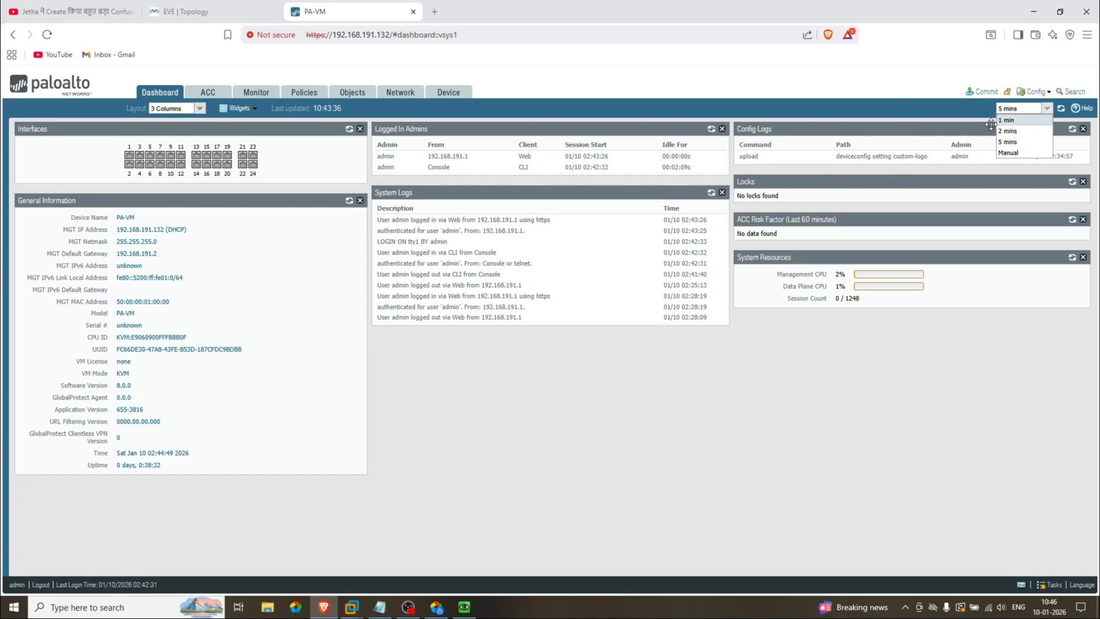
pyautogui.click(1008, 121)
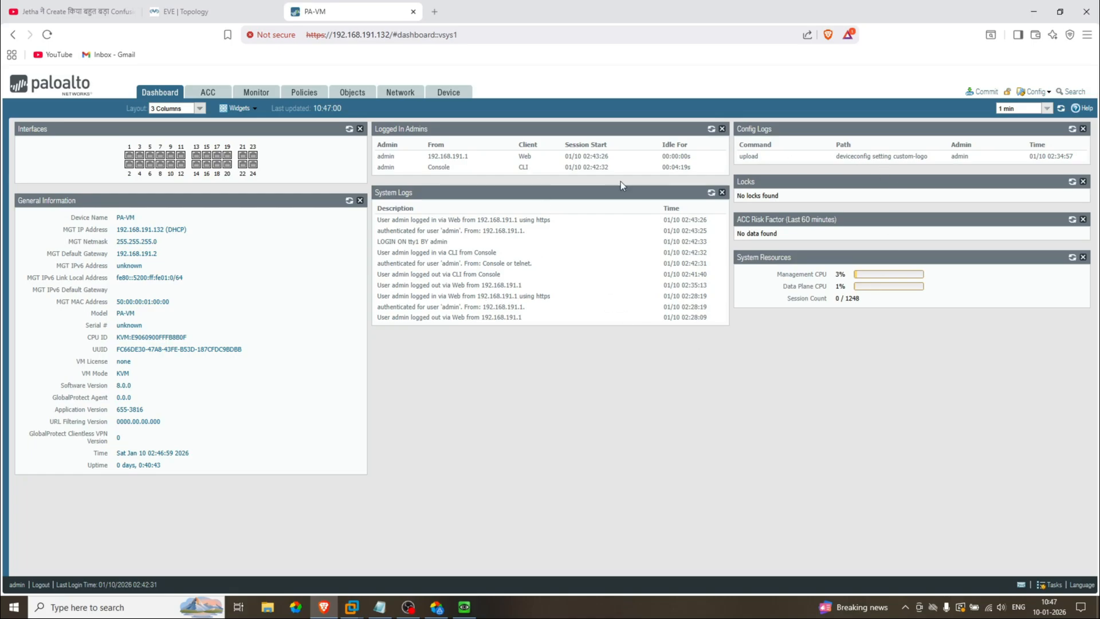
pyautogui.click(1047, 109)
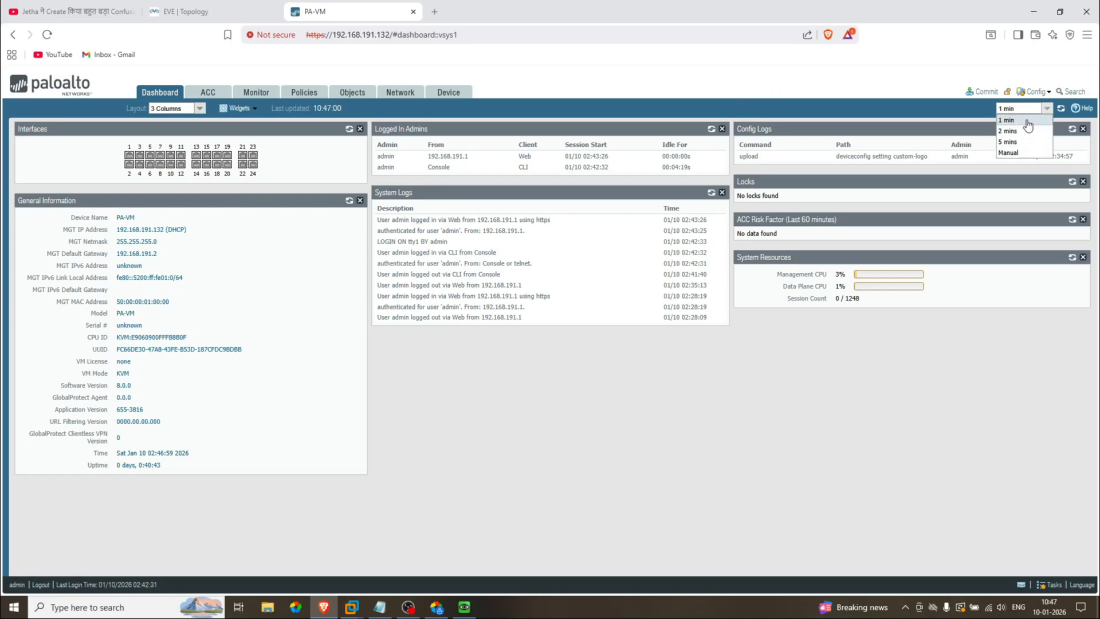
pyautogui.click(1011, 153)
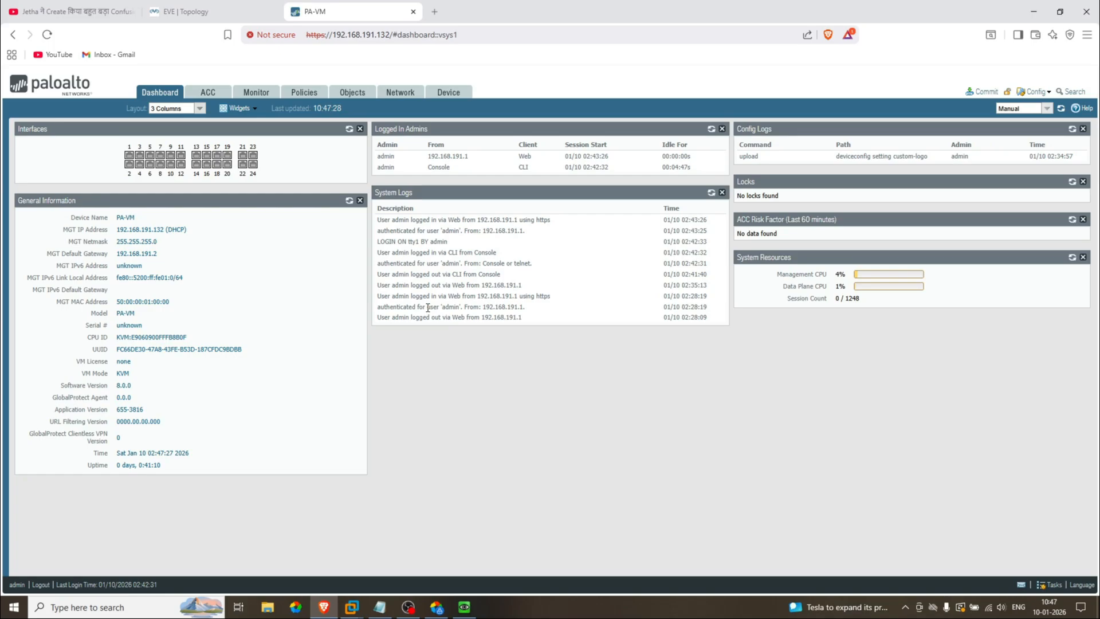
# Step: Reload the System Logs and Logged In Admins widgets individually, then set refresh to 2 mins
pyautogui.click(710, 194)
pyautogui.click(710, 131)
pyautogui.click(1046, 110)
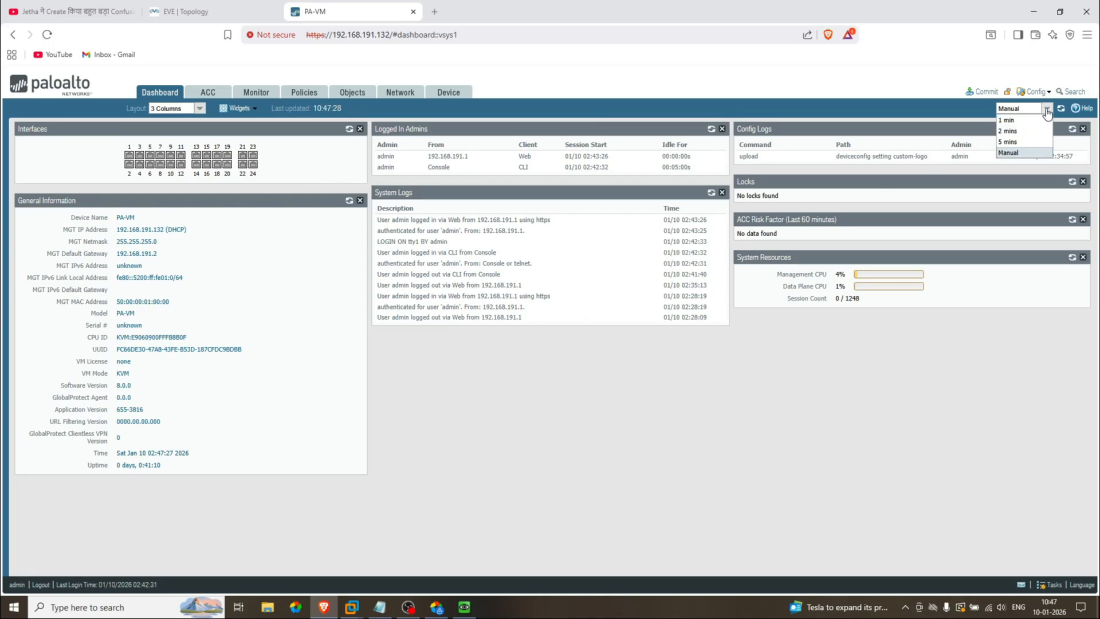
pyautogui.click(1019, 133)
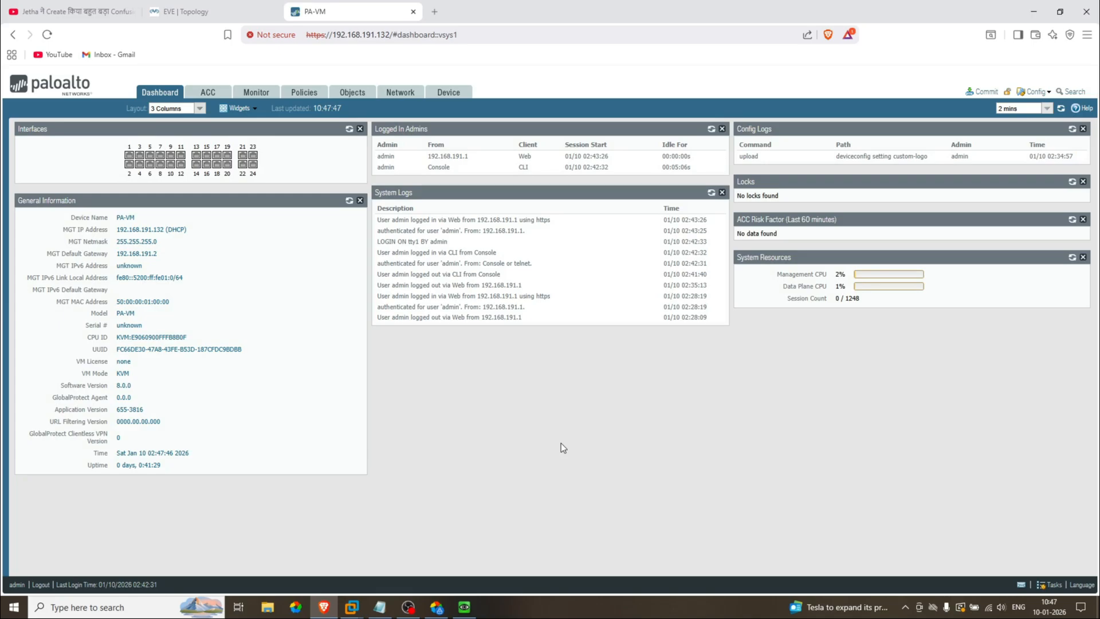
# Step: Refresh the whole dashboard and open its help page in another tab, then return to the firewall
pyautogui.click(1061, 113)
pyautogui.click(1077, 112)
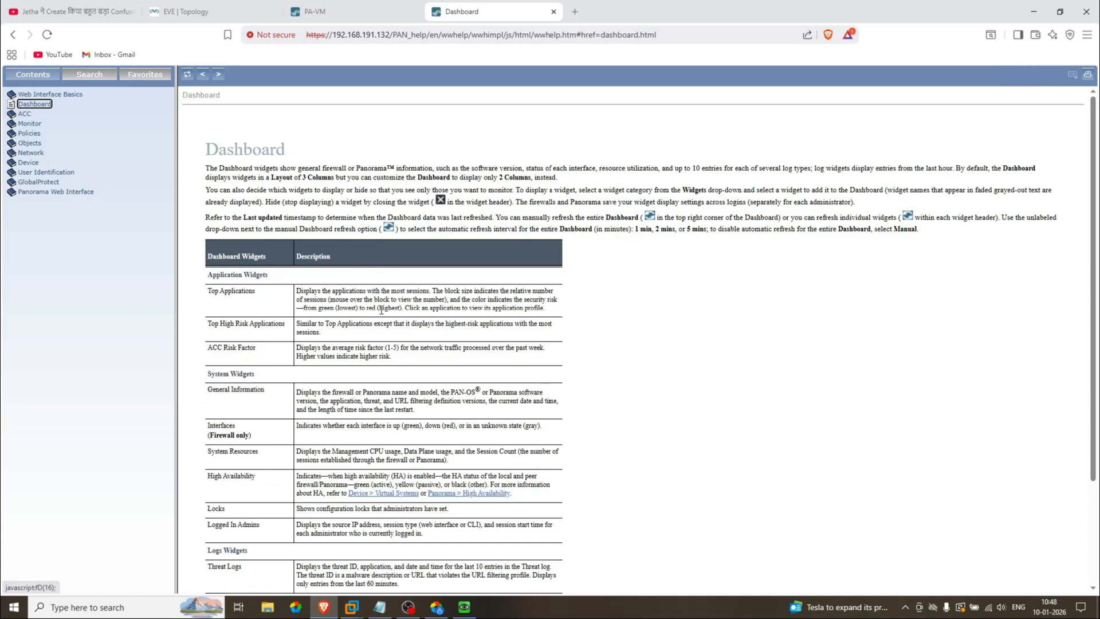
pyautogui.scroll(-5, 381, 310)
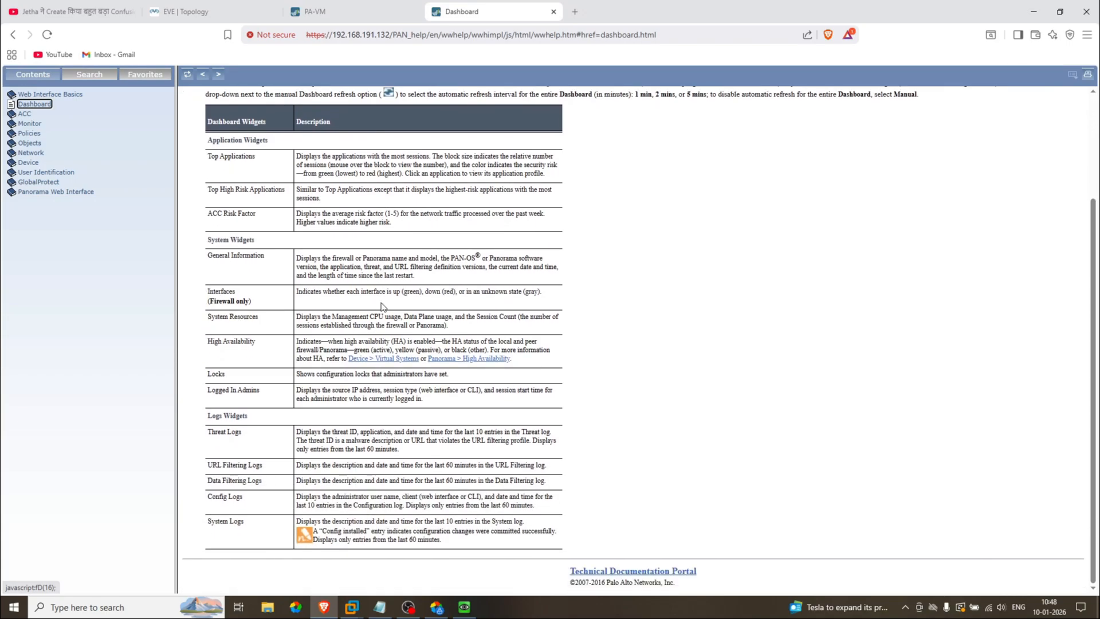
pyautogui.scroll(5, 381, 310)
pyautogui.click(352, 7)
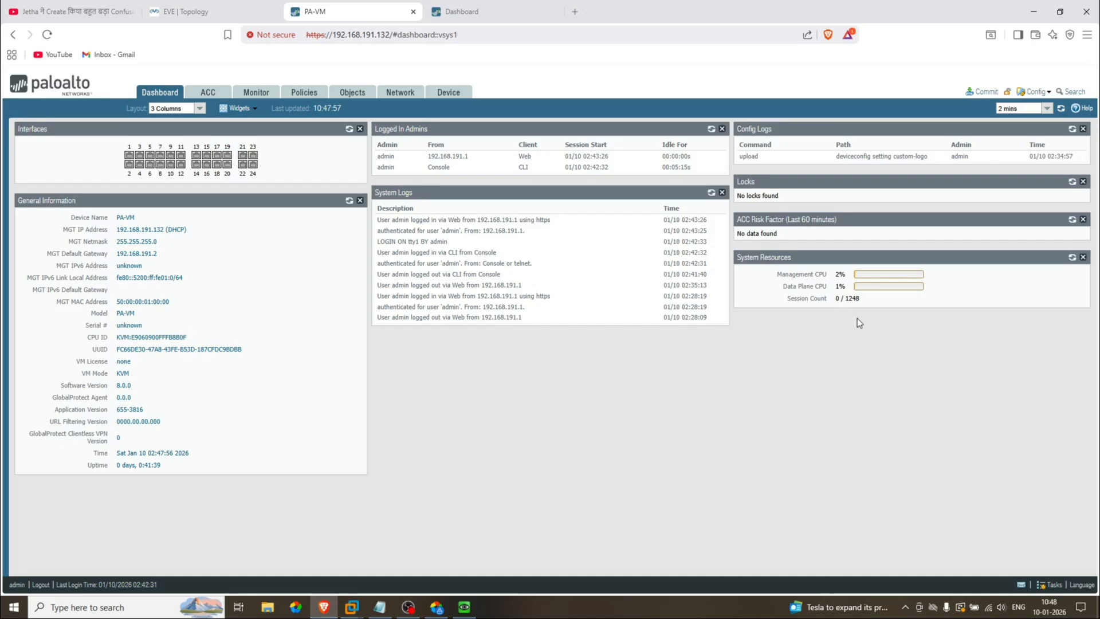
# Step: Open and close the global search, then go to the Objects tab's Addresses list
pyautogui.click(1073, 92)
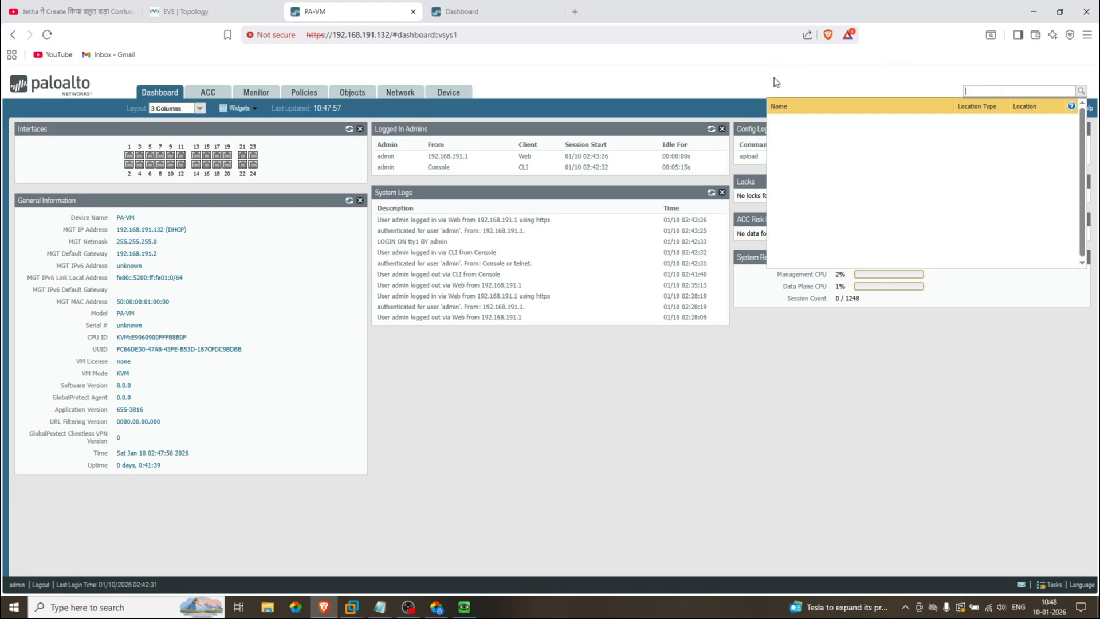
pyautogui.click(617, 97)
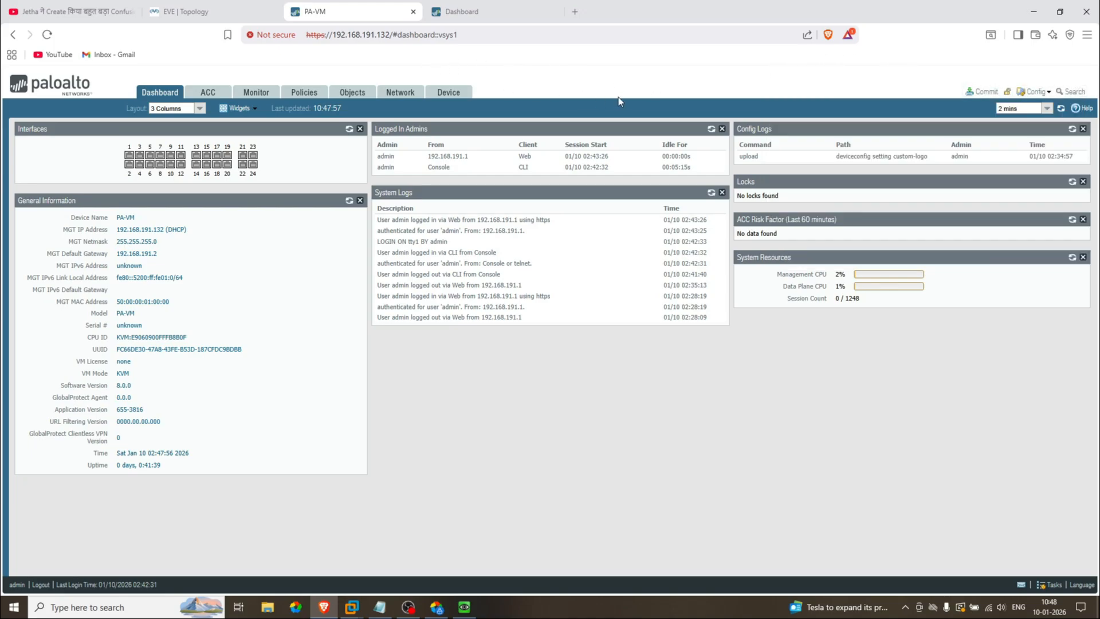
pyautogui.click(352, 93)
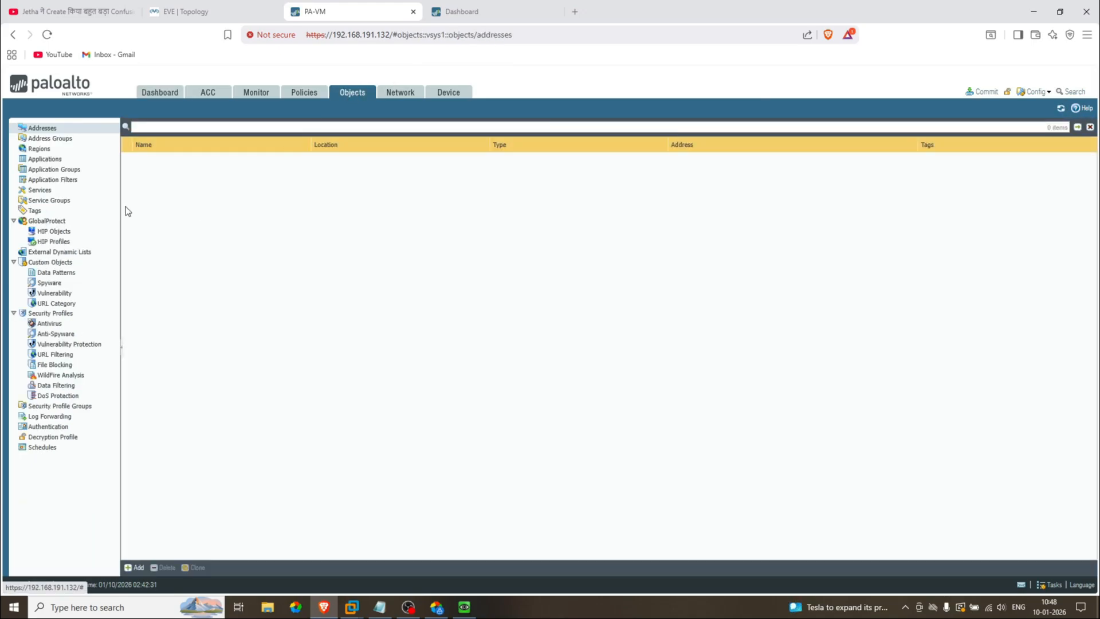
# Step: Start a new address object and paste 192.168.1.1/24 as its address value
pyautogui.click(136, 567)
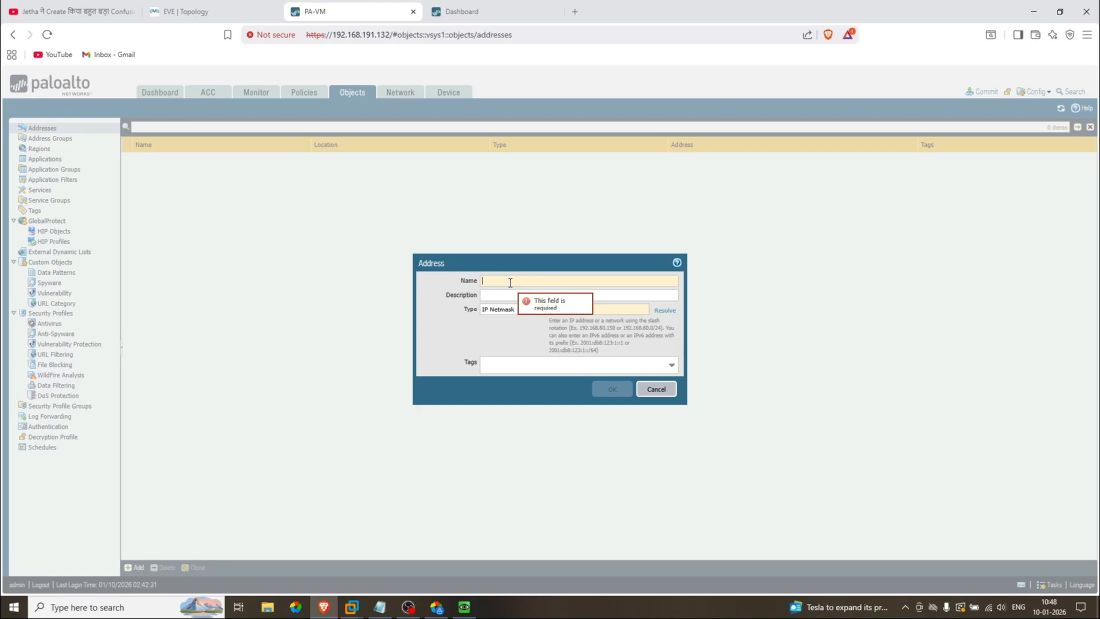
pyautogui.write('192.168.191')
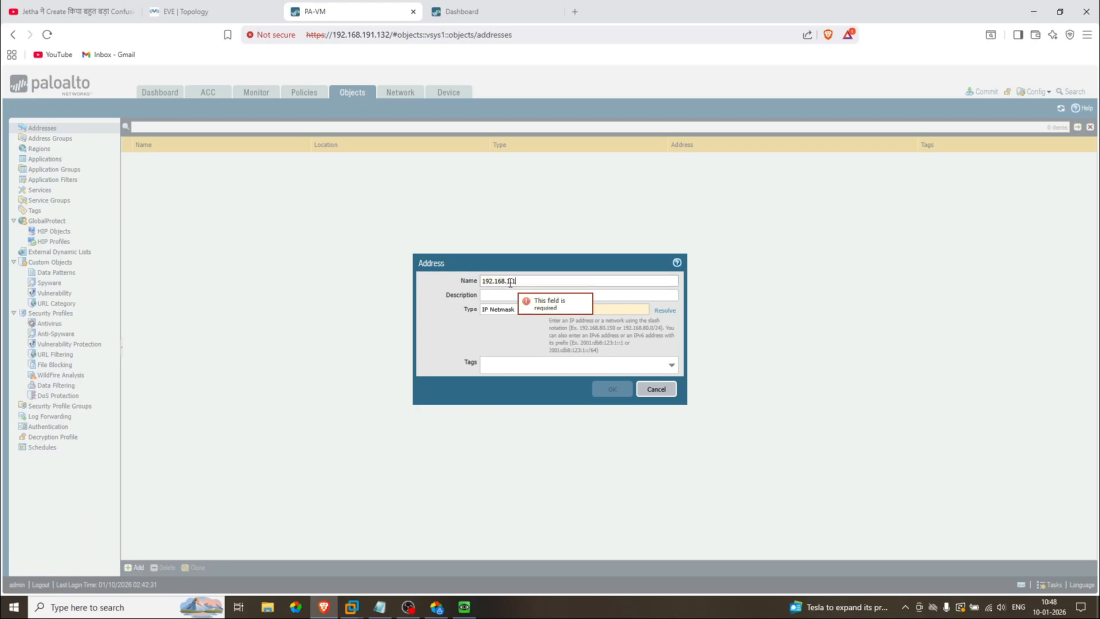
pyautogui.write('/24')
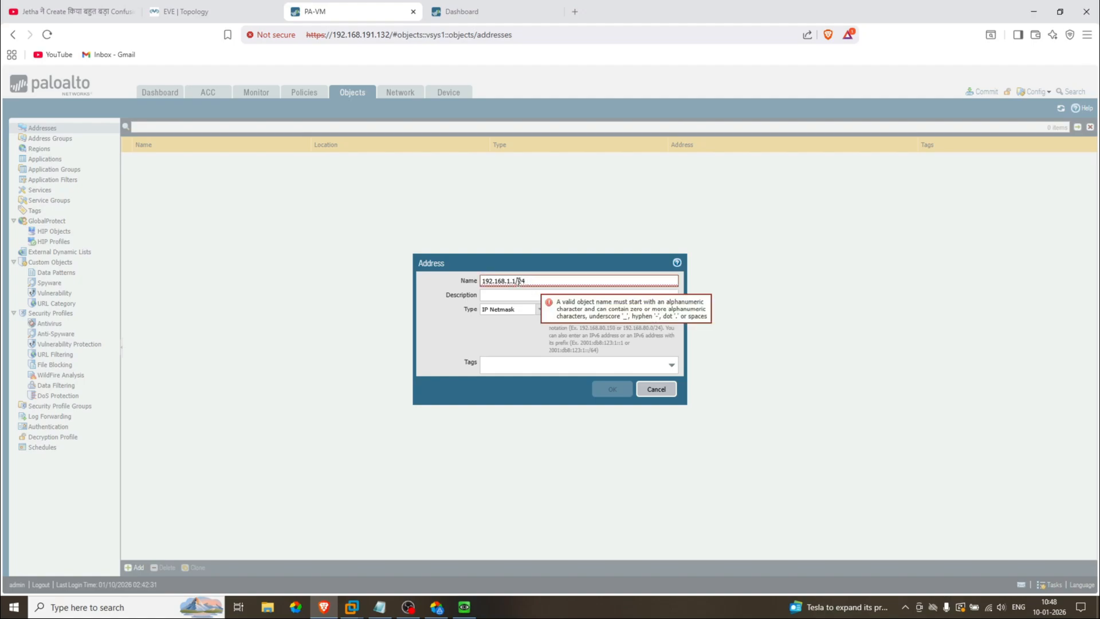
pyautogui.moveTo(534, 281); pyautogui.dragTo(455, 279)
pyautogui.hotkey('ctrl', 'c')
pyautogui.press('BackSpace')
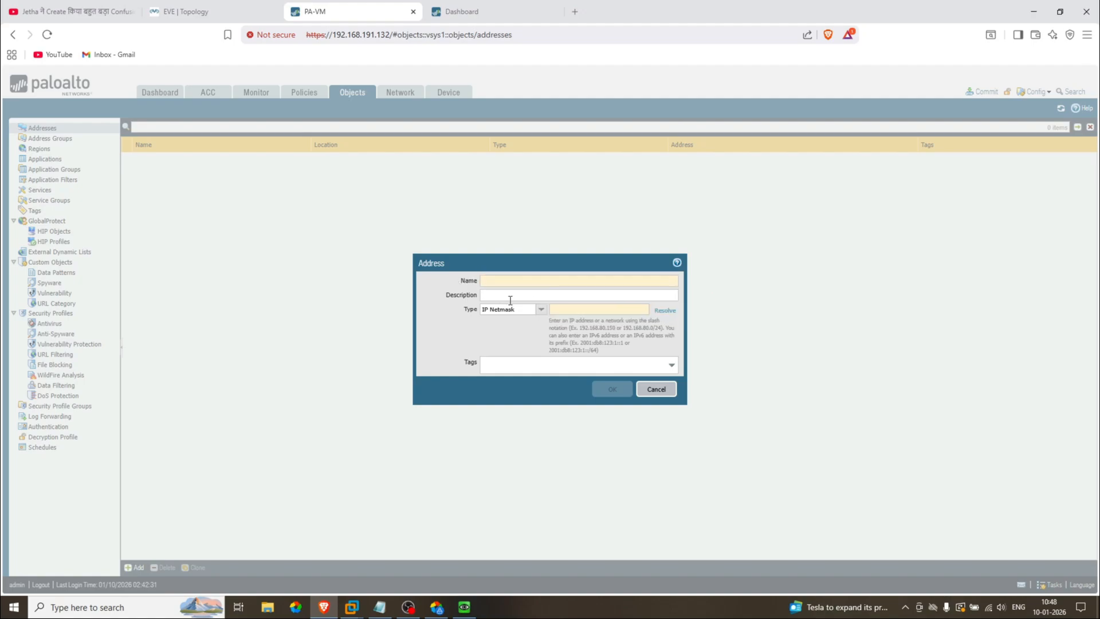
pyautogui.click(571, 309)
pyautogui.hotkey('ctrl', 'v')
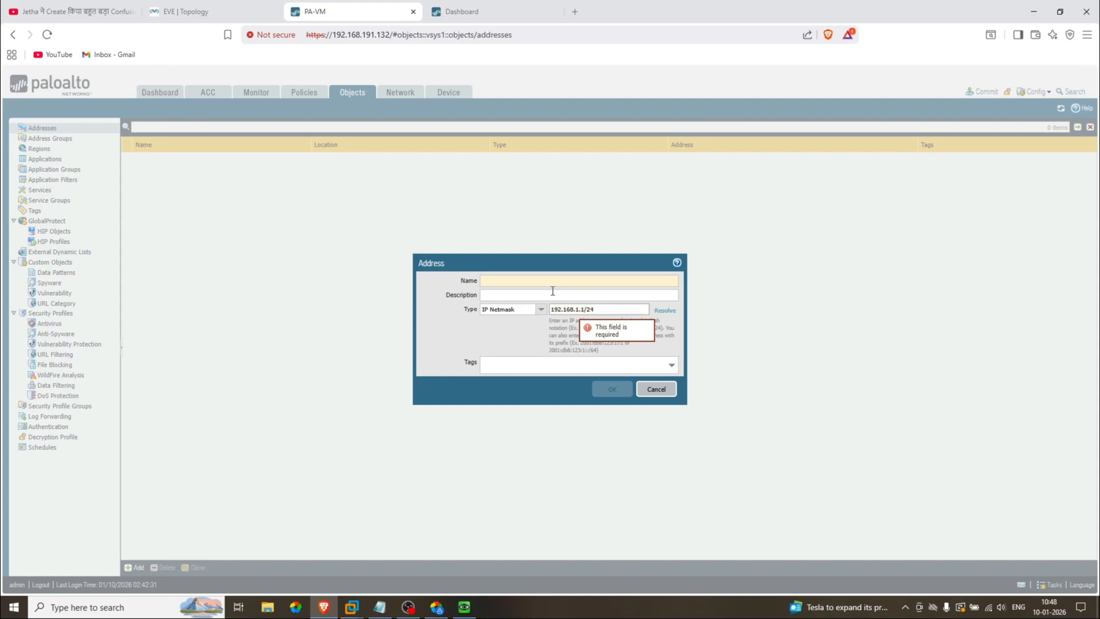
# Step: Name the object 'Local subnet', reuse that as its description, and save it
pyautogui.click(526, 281)
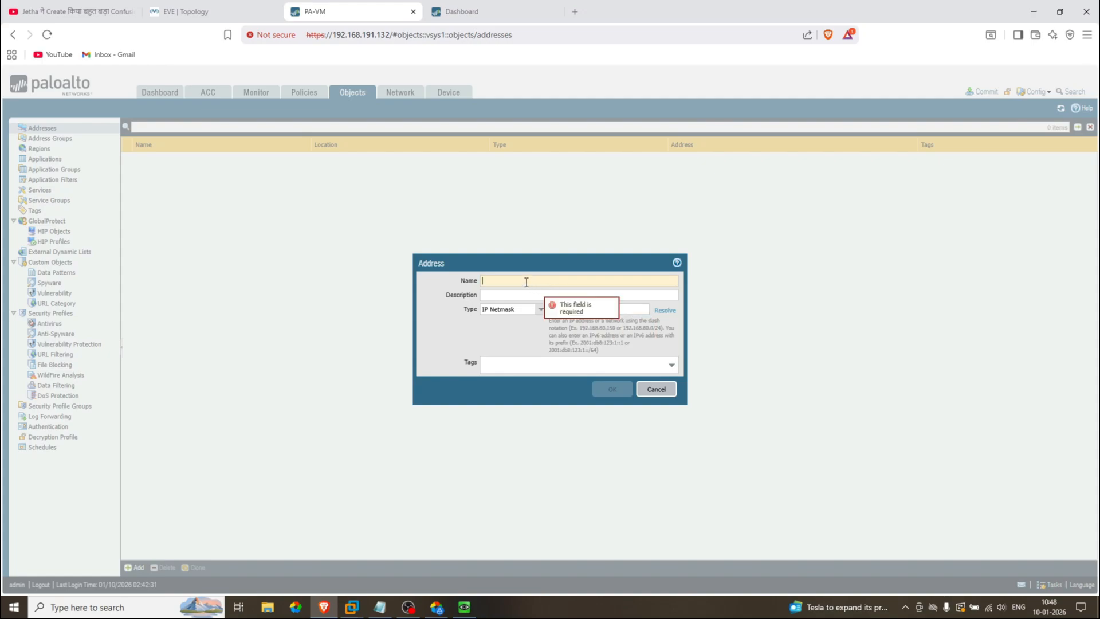
pyautogui.write('Local IP')
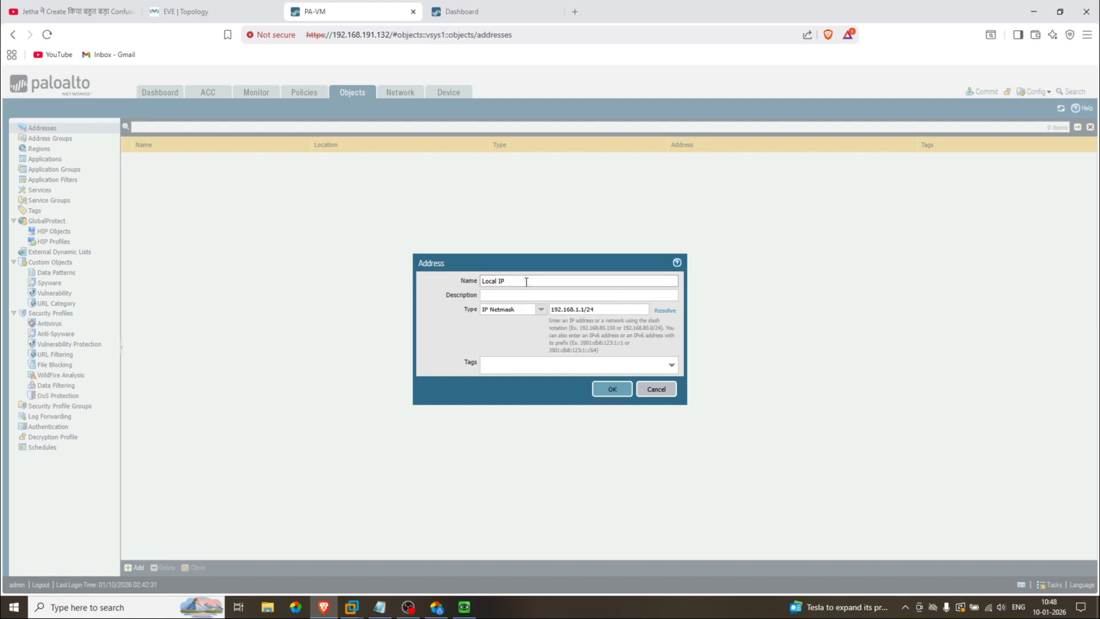
pyautogui.press('BackSpace')
pyautogui.press('BackSpace')
pyautogui.write('sub')
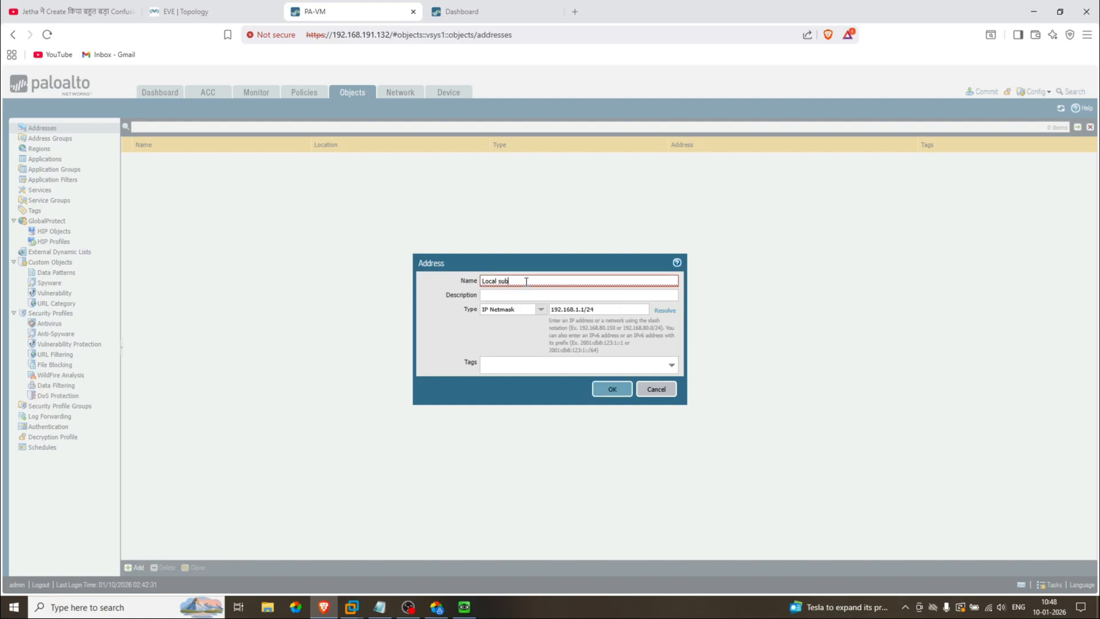
pyautogui.write('net')
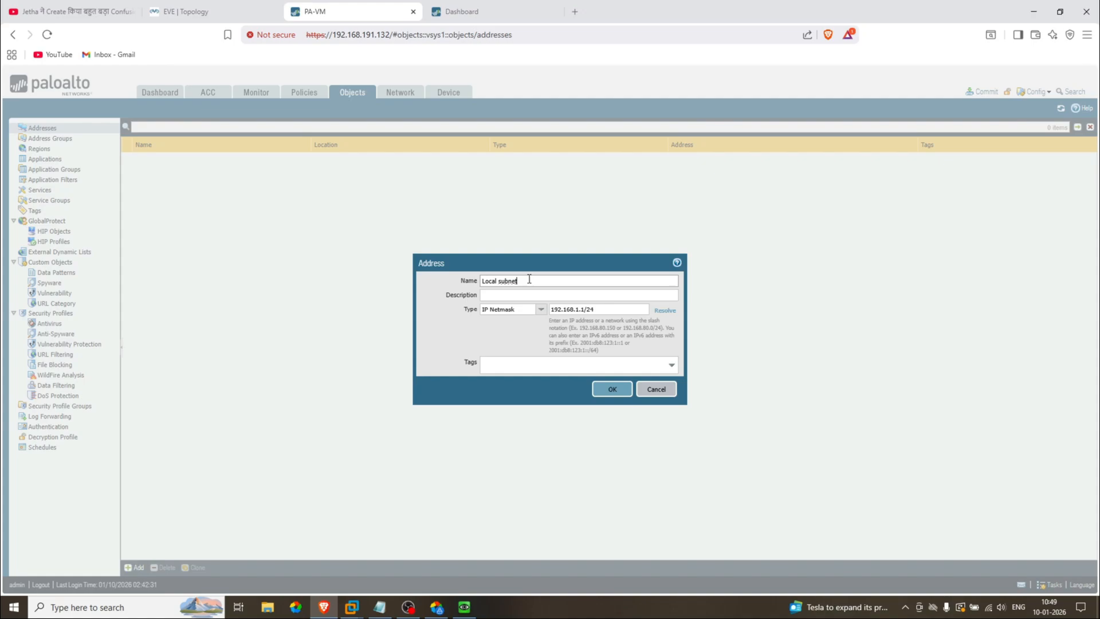
pyautogui.tripleClick(525, 279)
pyautogui.hotkey('ctrl', 'c')
pyautogui.click(523, 296)
pyautogui.hotkey('ctrl', 'v')
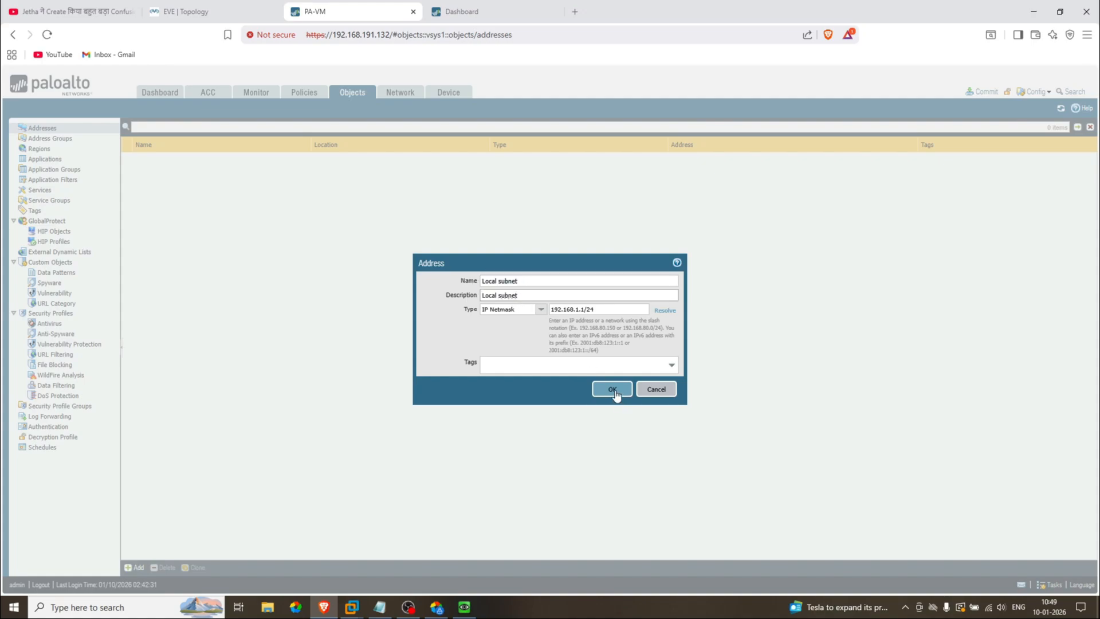
pyautogui.click(613, 390)
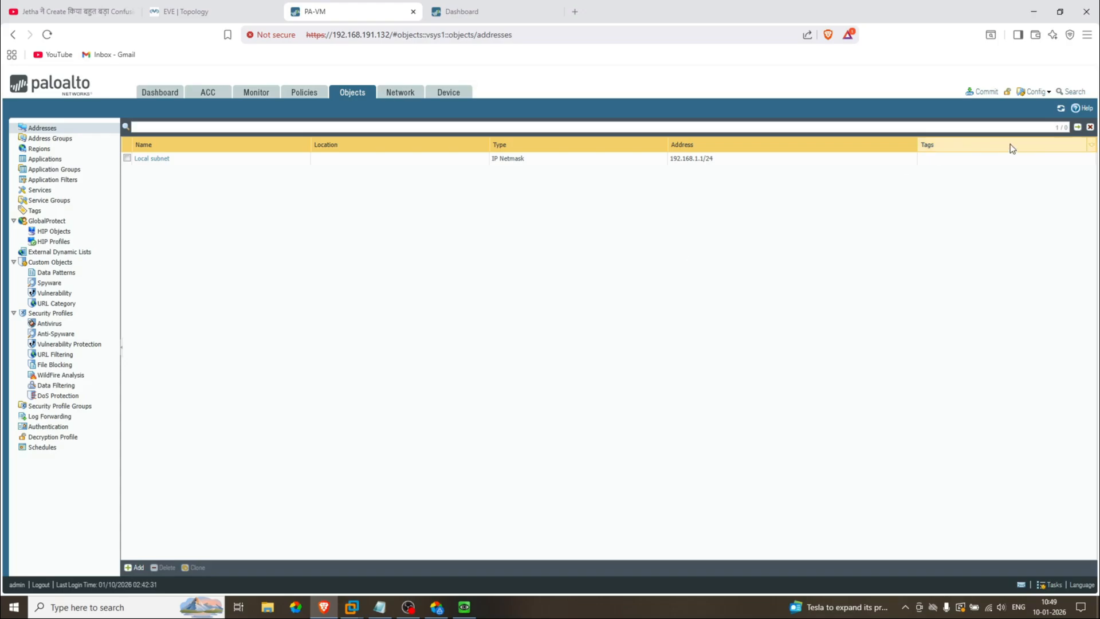
# Step: Commit the Local subnet change and close the Commit Status window once it succeeds
pyautogui.click(985, 92)
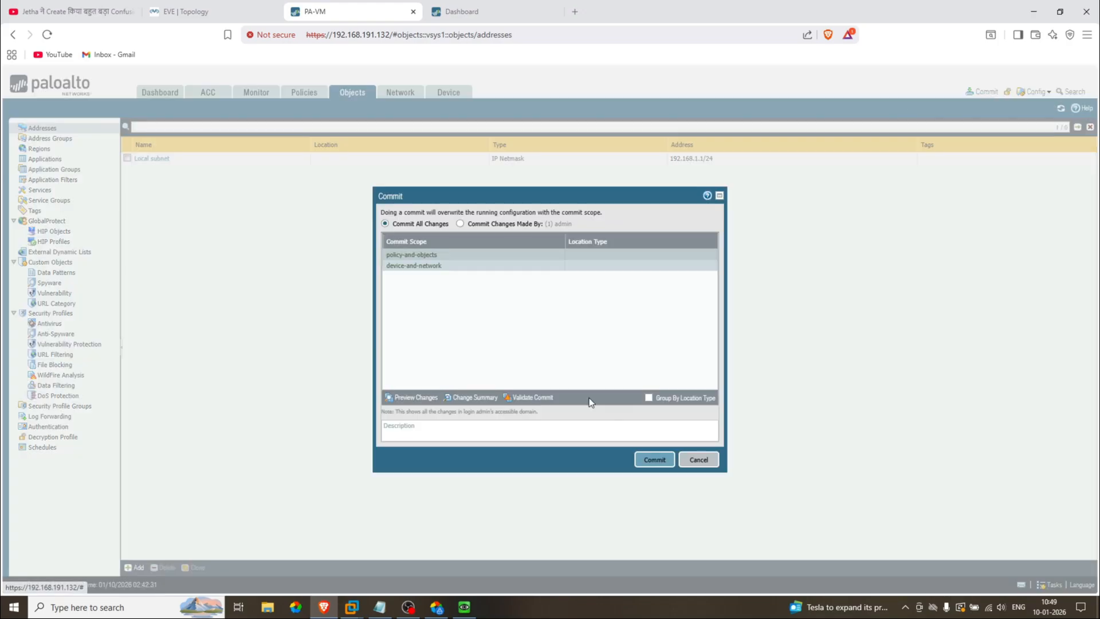
pyautogui.click(653, 459)
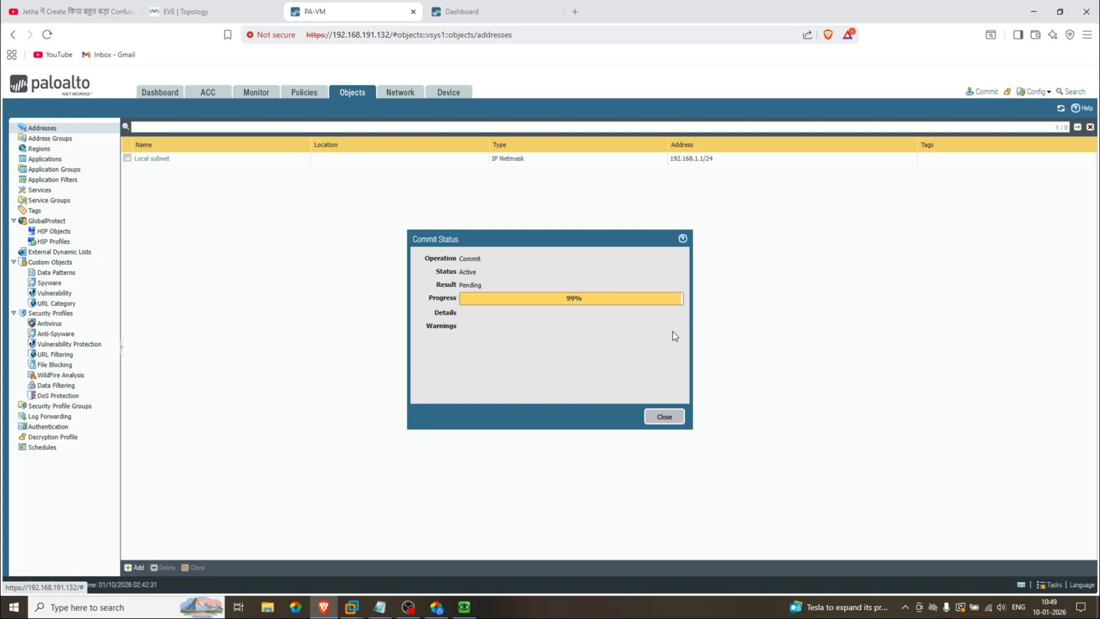
pyautogui.click(1075, 93)
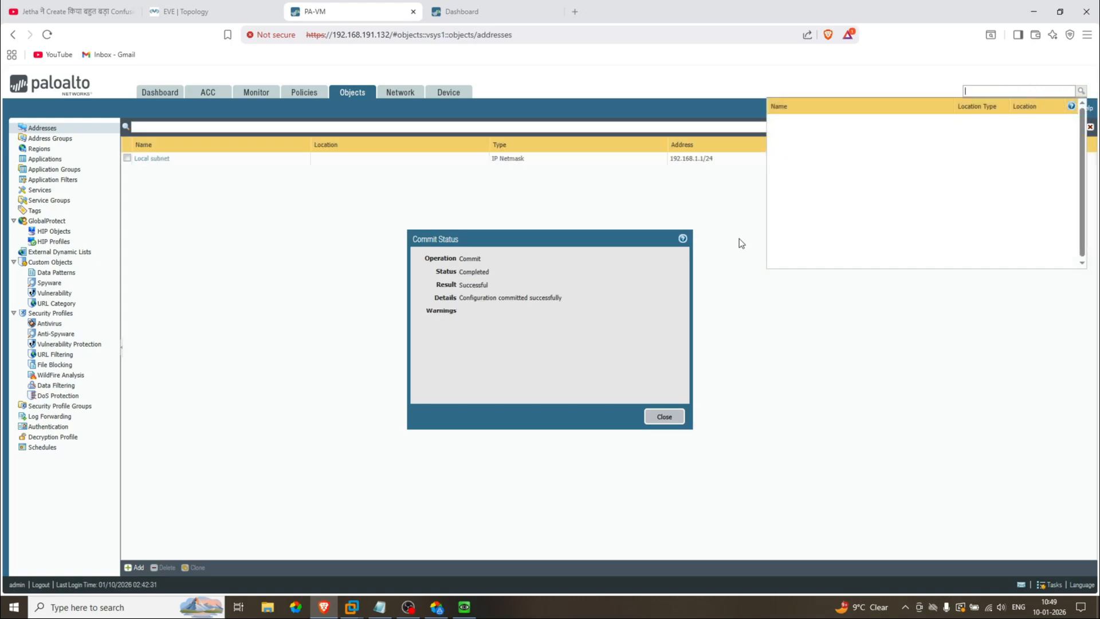
pyautogui.click(664, 416)
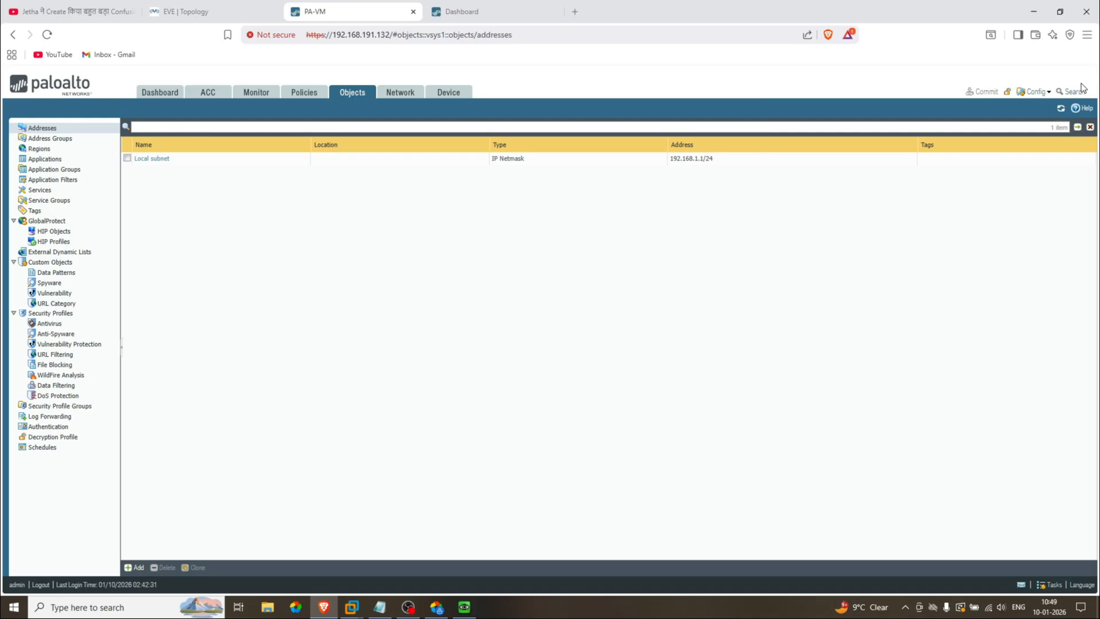
# Step: Search the configuration for 'Local subnet' and expand its Address and Application matches
pyautogui.click(1069, 93)
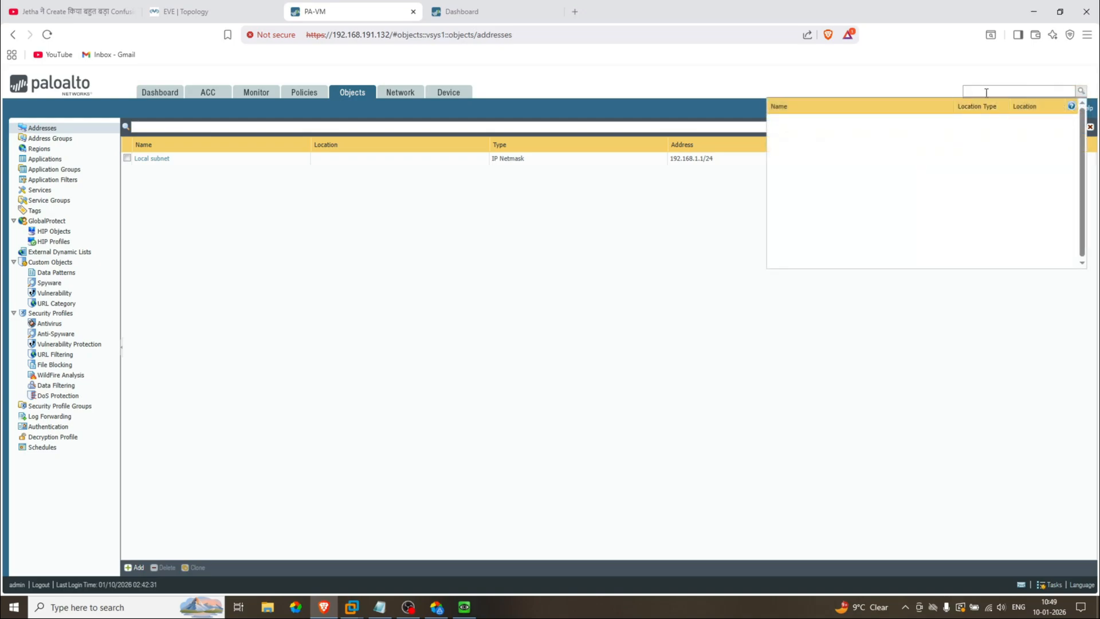
pyautogui.write('Local subnet')
pyautogui.press('Return')
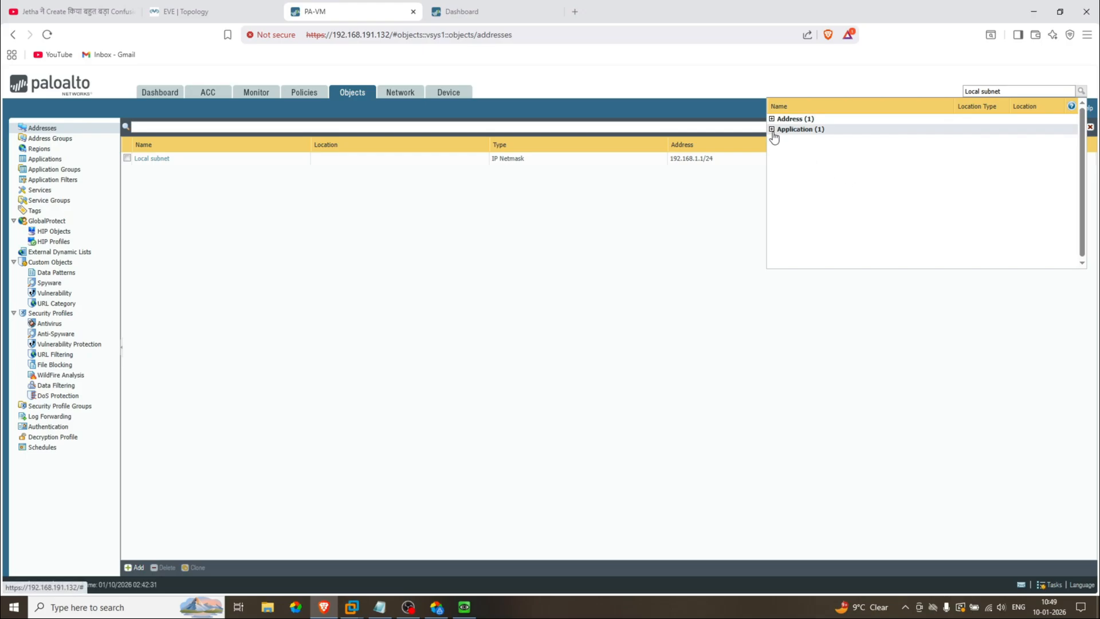
pyautogui.click(772, 130)
pyautogui.moveTo(802, 143)
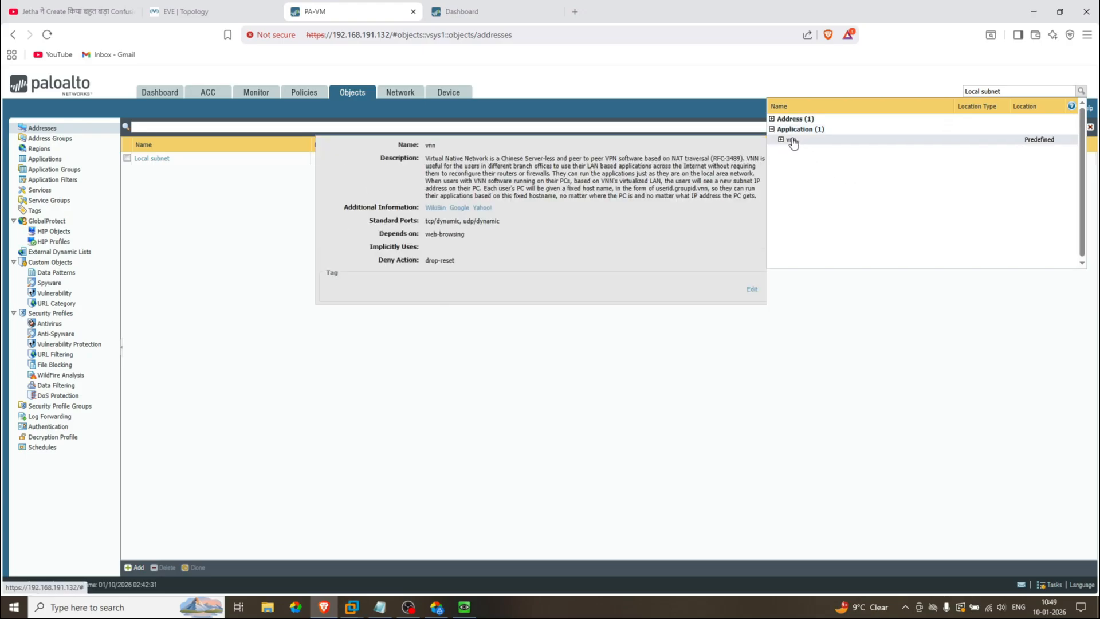
pyautogui.click(771, 120)
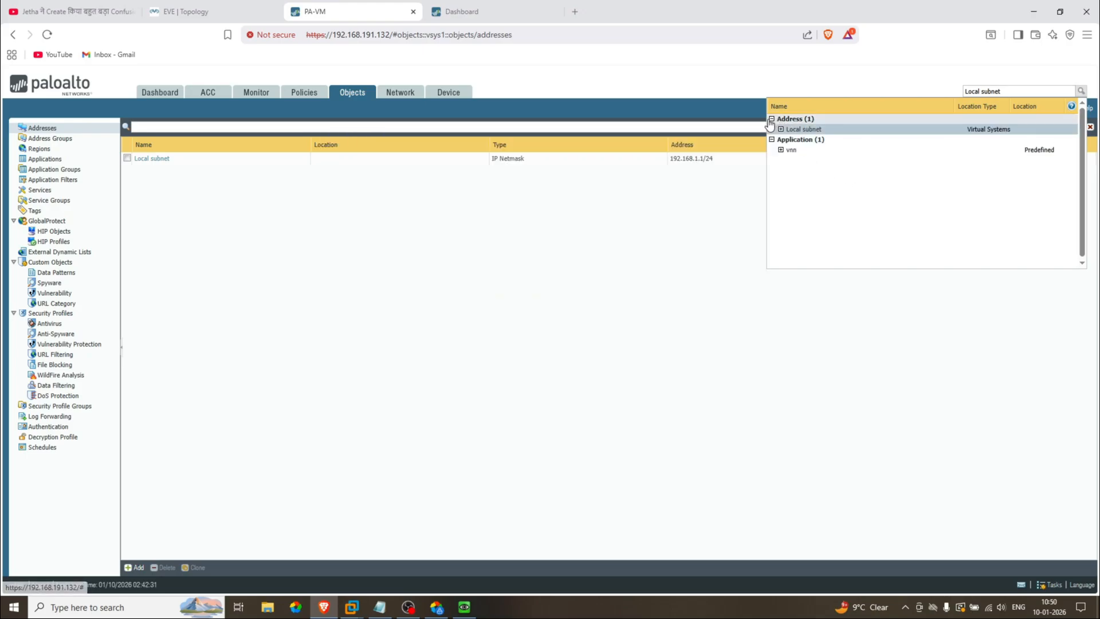
pyautogui.moveTo(808, 131)
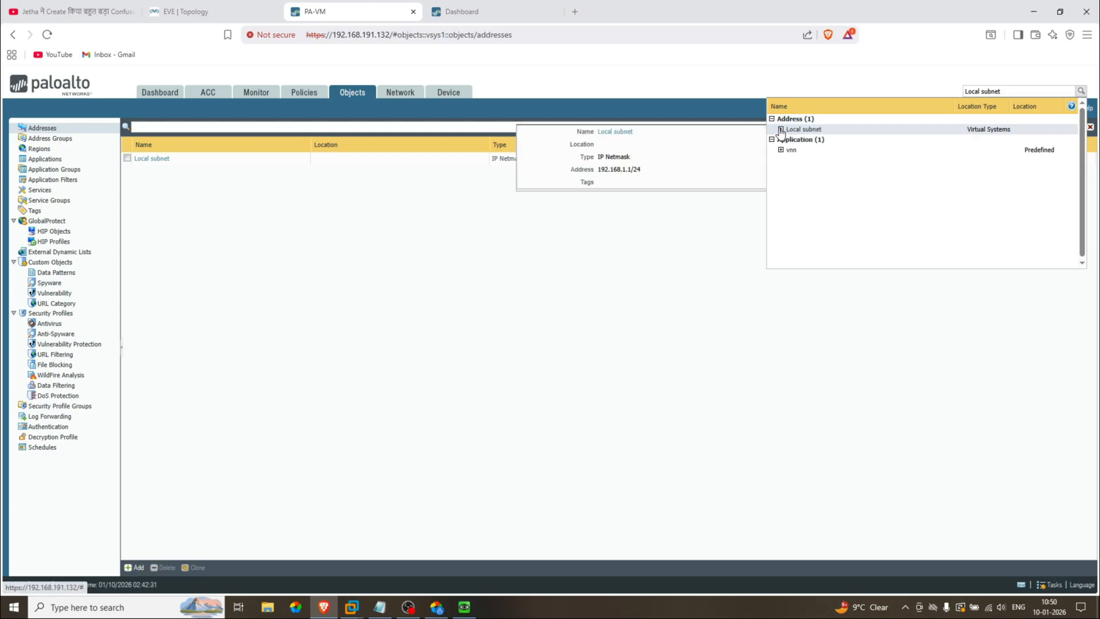
pyautogui.click(780, 130)
pyautogui.click(894, 130)
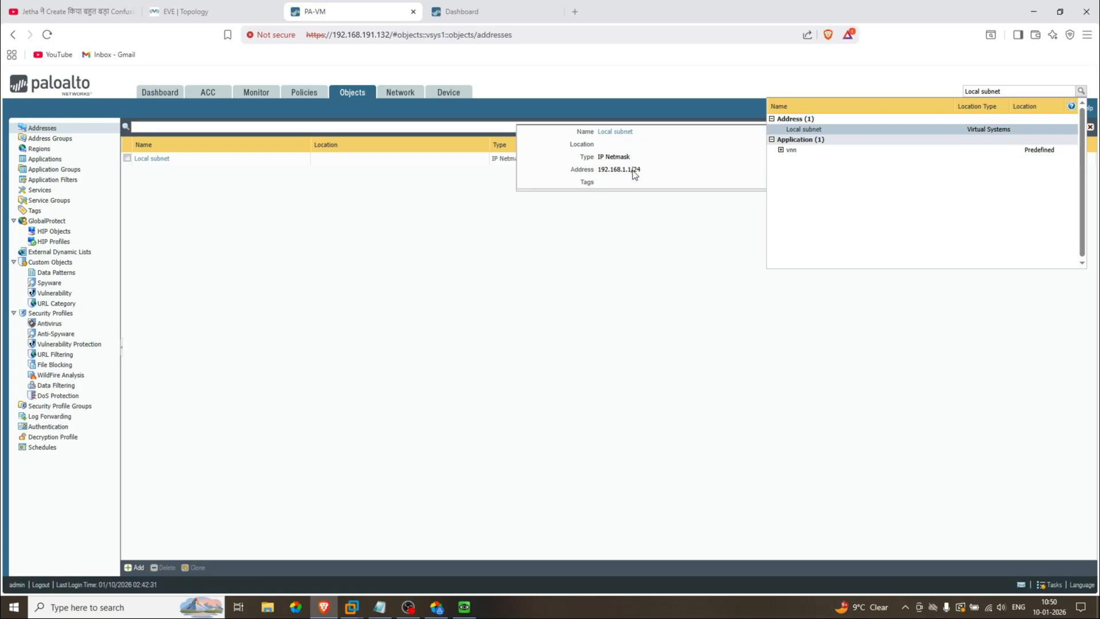
pyautogui.click(737, 301)
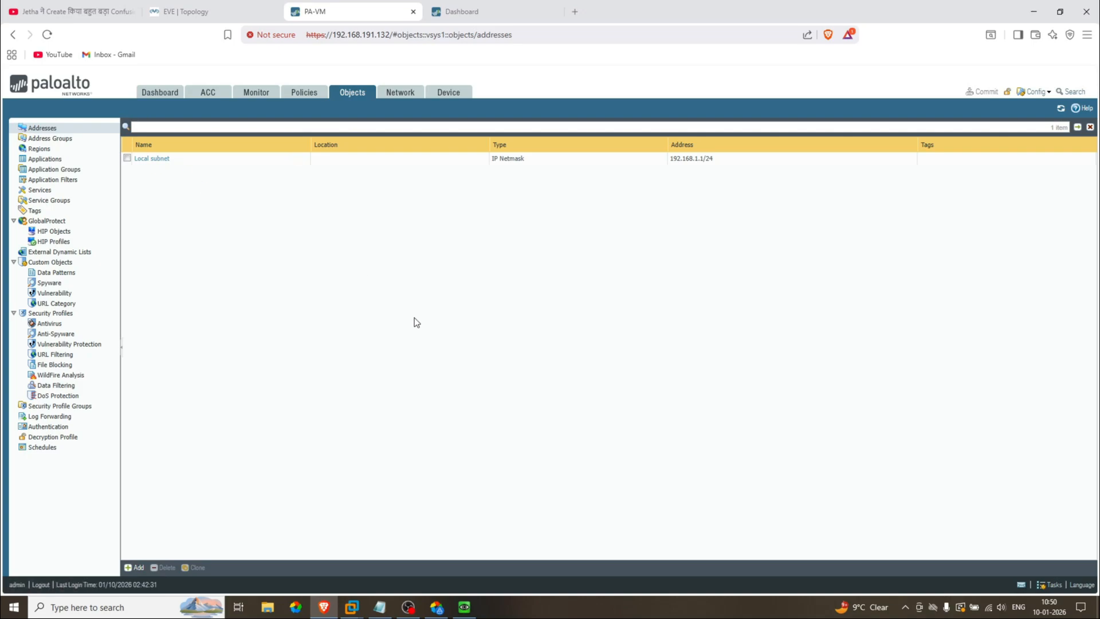
# Step: Repeat the 'Local subnet' search, clear and close it, and bring up the Config save/revert options
pyautogui.click(1070, 92)
pyautogui.write('Local subnet')
pyautogui.press('Return')
pyautogui.moveTo(1030, 91); pyautogui.dragTo(967, 89)
pyautogui.press('BackSpace')
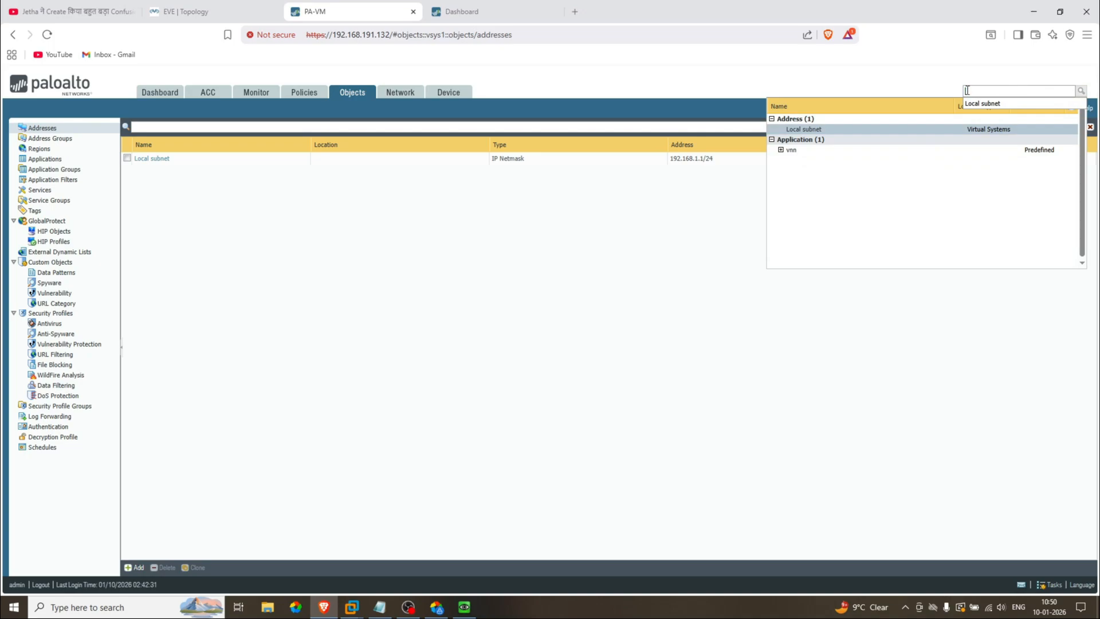
pyautogui.click(926, 86)
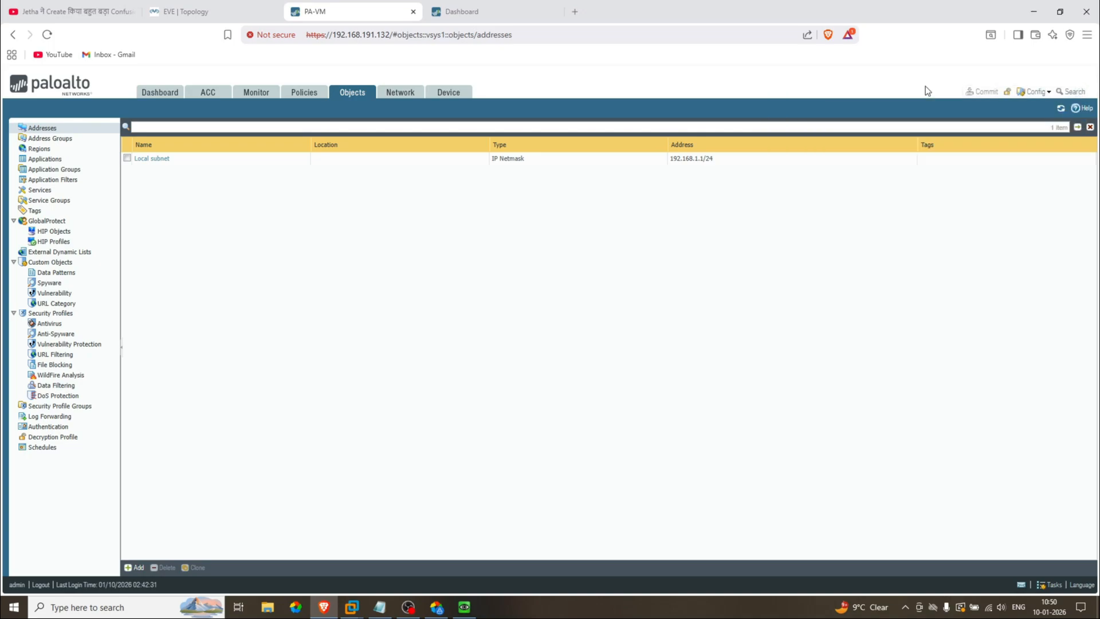
pyautogui.click(1050, 93)
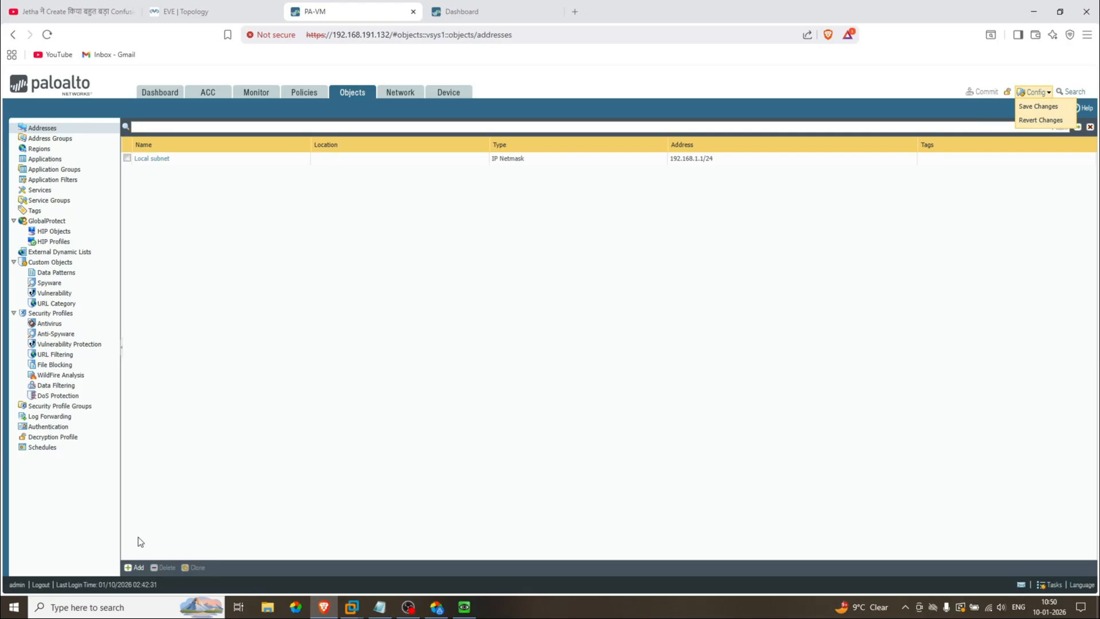
# Step: Add address object 'Local 2' (10.10.10.10/24), then choose Revert Changes from the Config menu
pyautogui.click(135, 567)
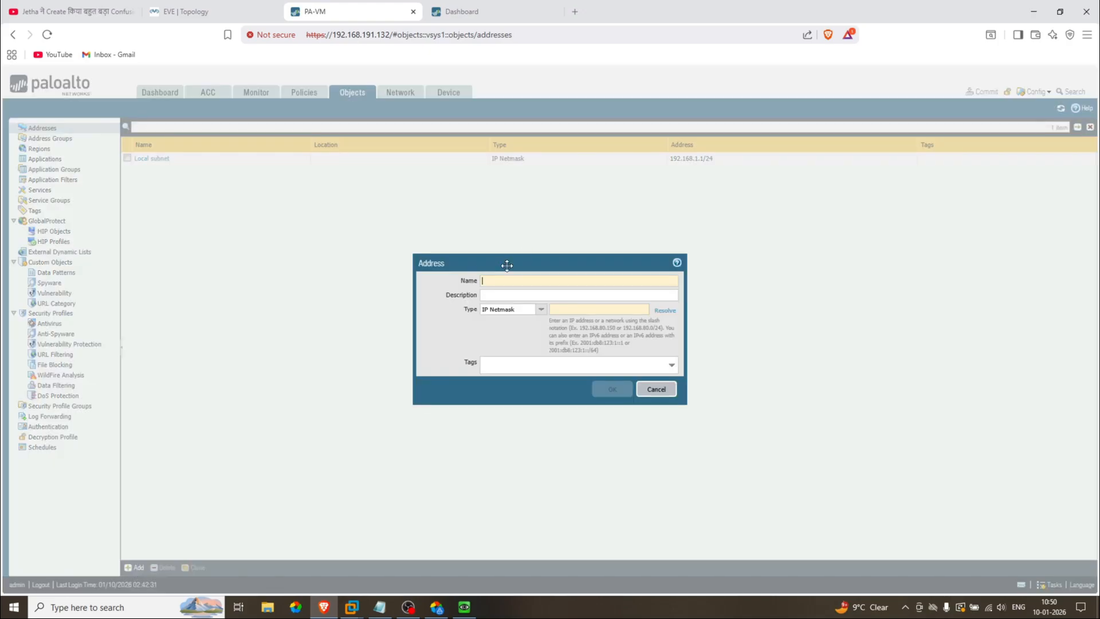
pyautogui.moveTo(501, 281)
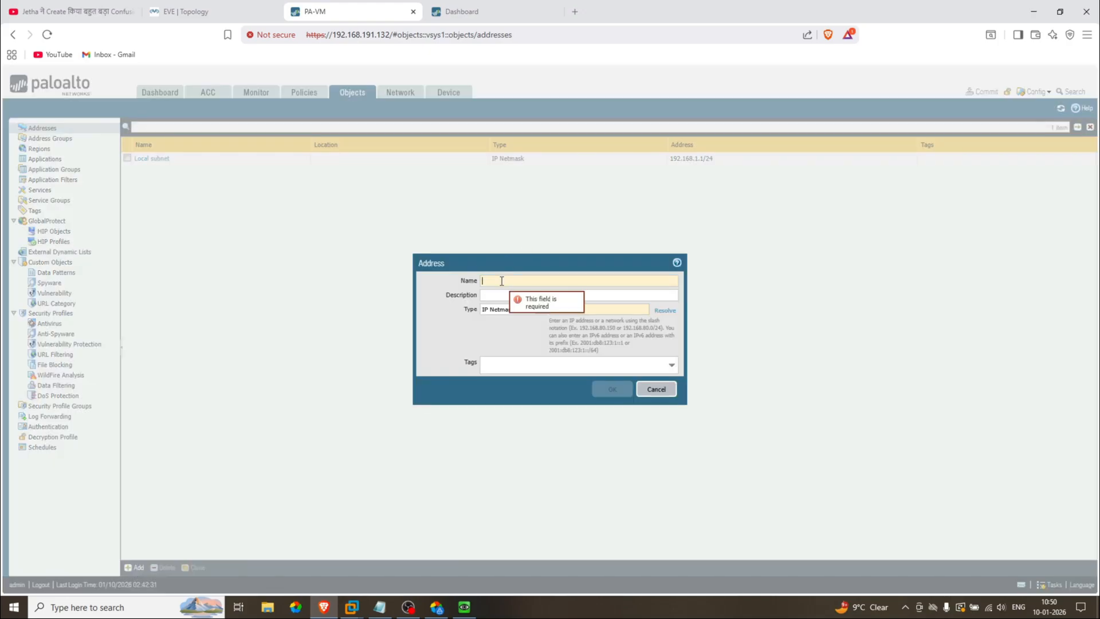
pyautogui.write('Loca')
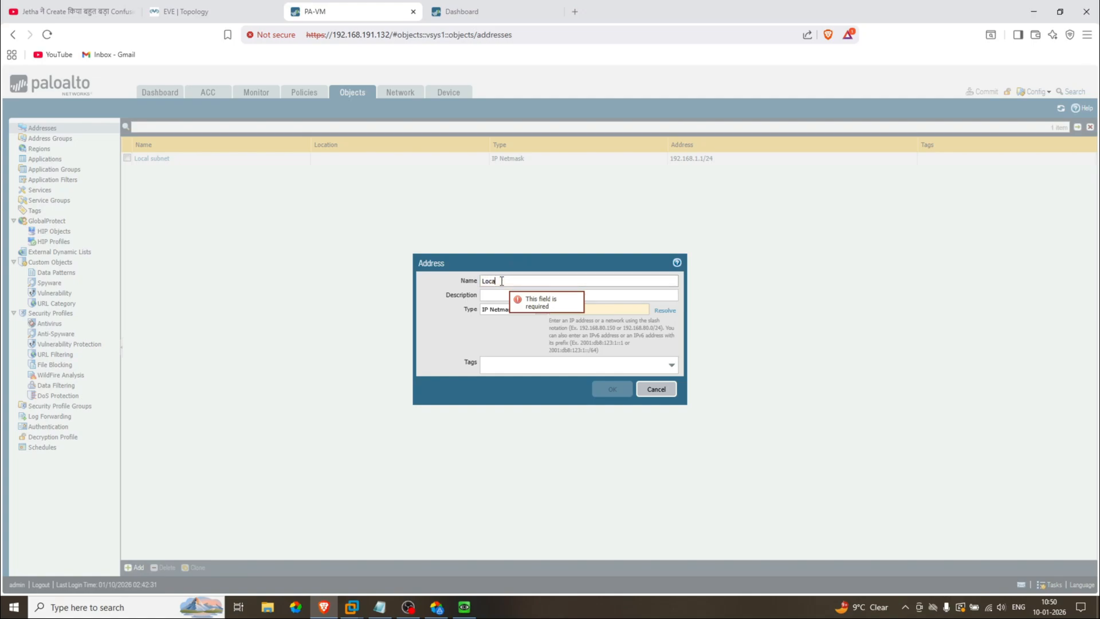
pyautogui.write('l 2')
pyautogui.click(603, 308)
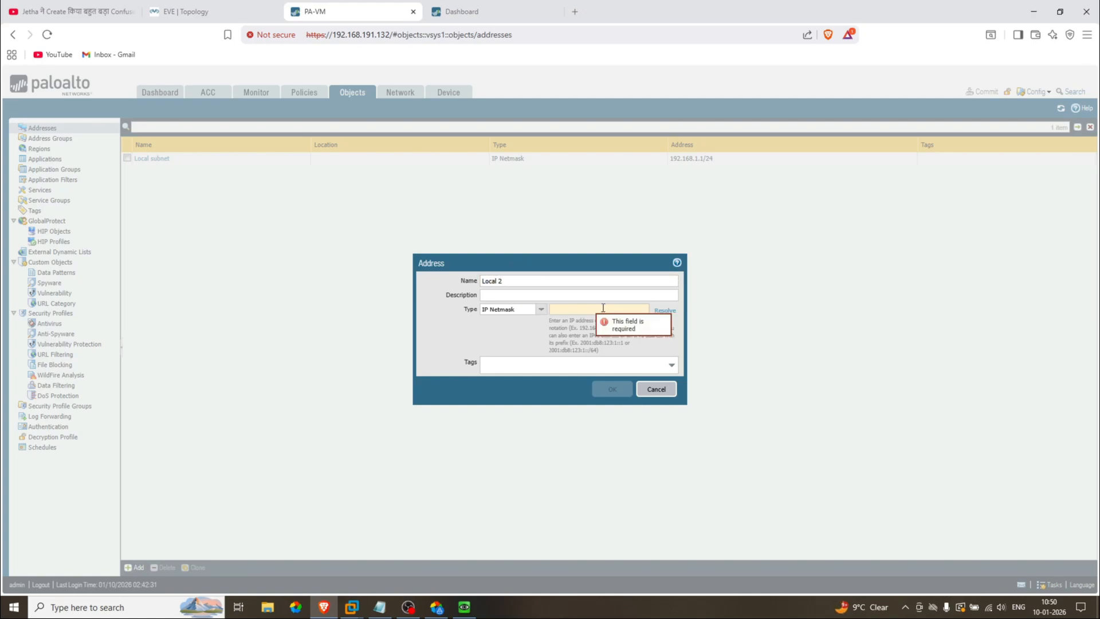
pyautogui.write('10.10.10.')
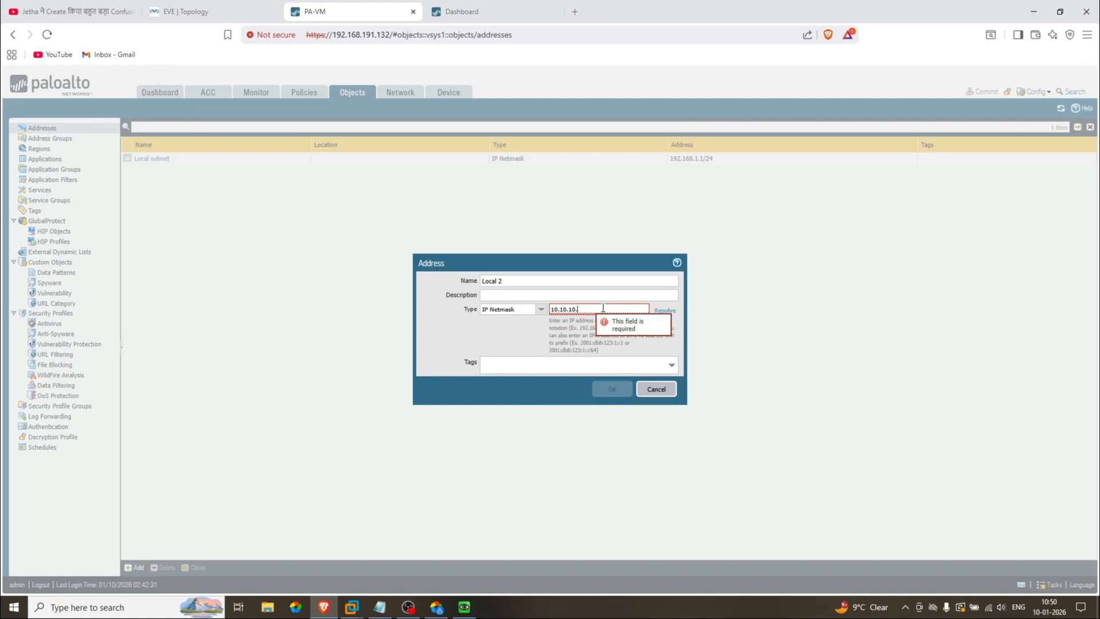
pyautogui.write('10/2')
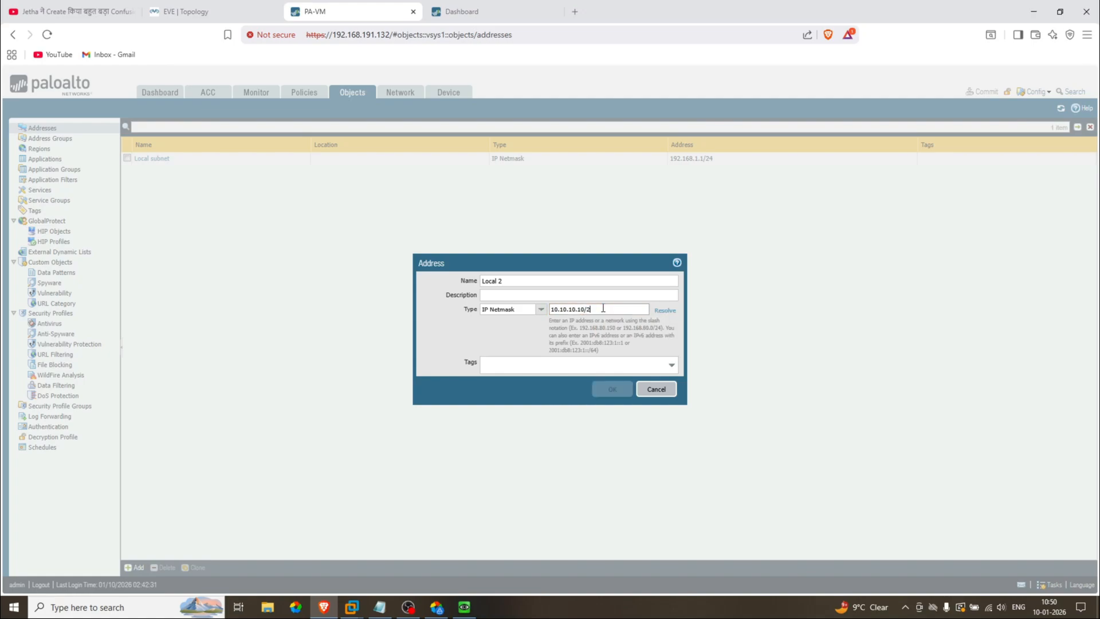
pyautogui.write('4')
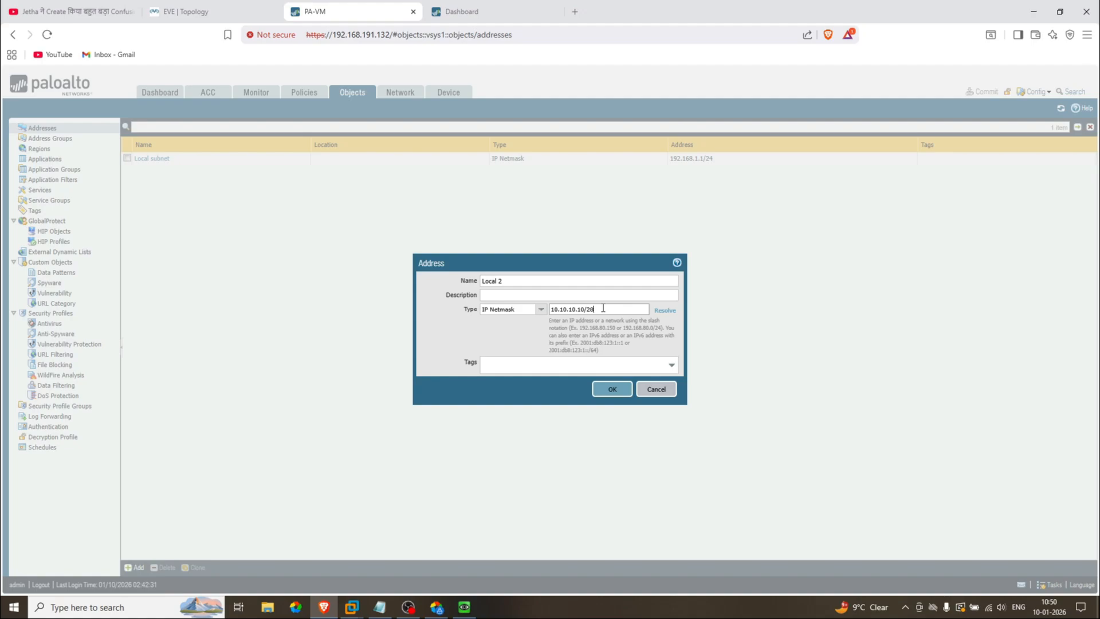
pyautogui.click(611, 389)
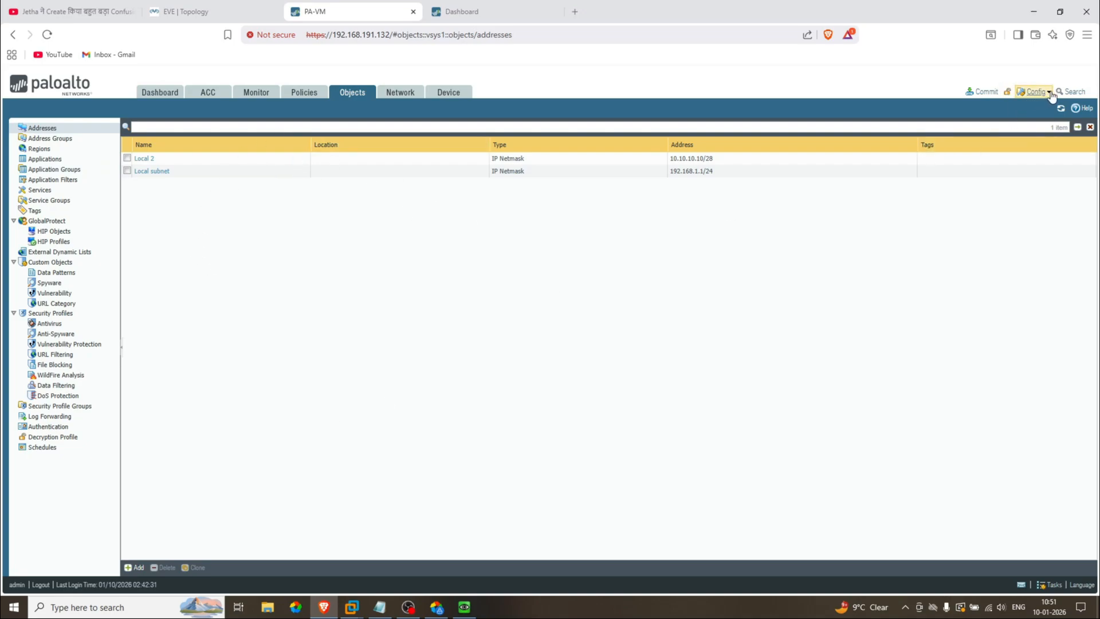
pyautogui.click(1035, 92)
pyautogui.click(1037, 118)
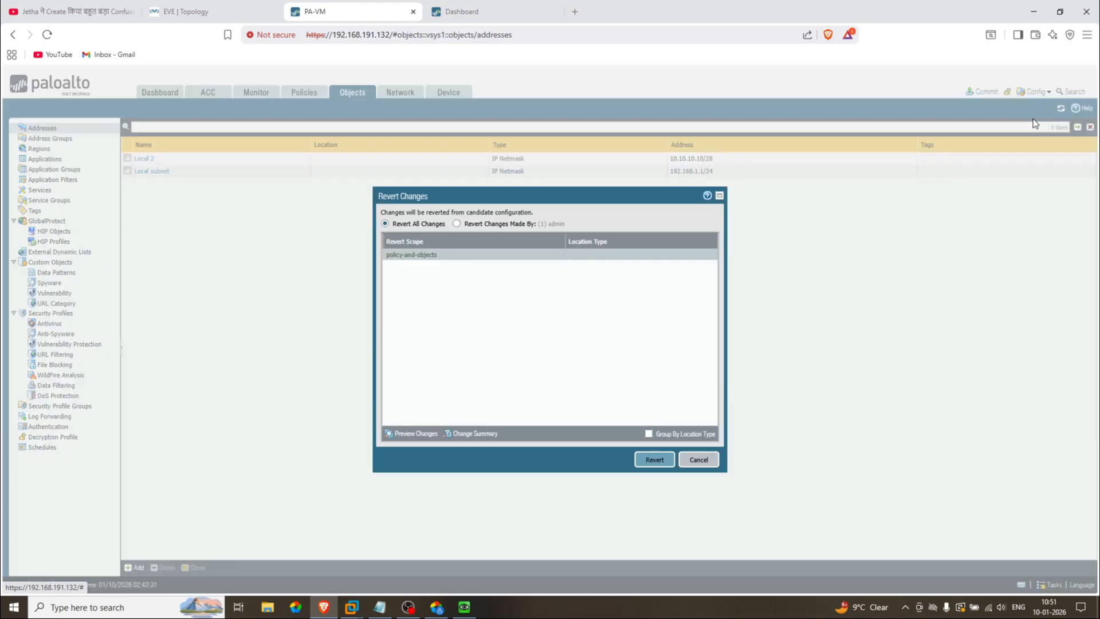
# Step: Revert all uncommitted candidate changes, removing Local 2, and dismiss the confirmation
pyautogui.click(654, 462)
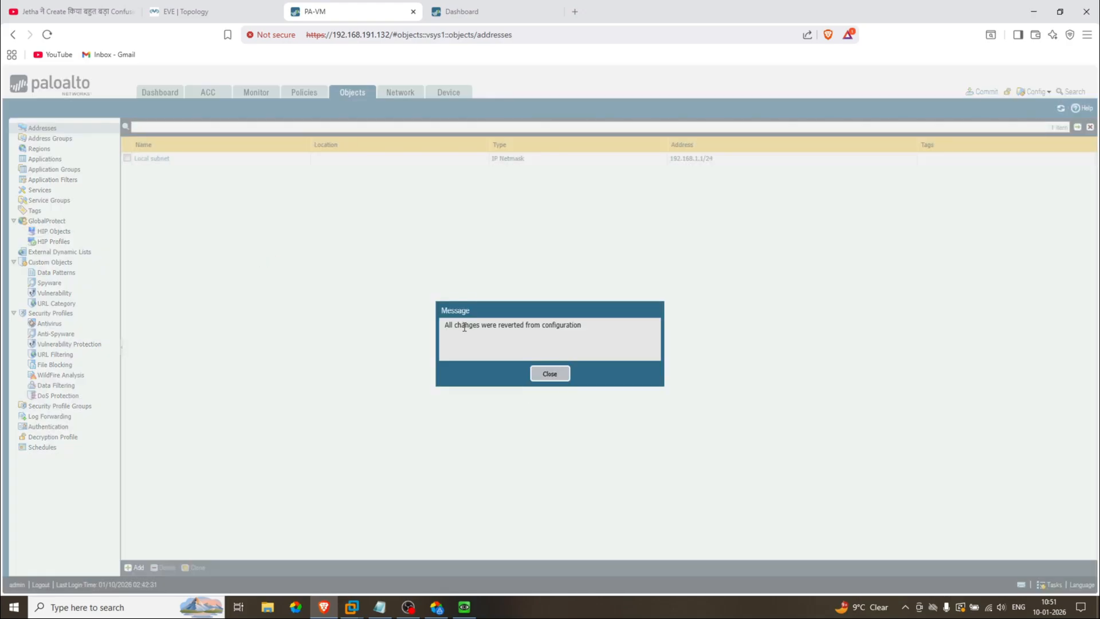
pyautogui.click(547, 373)
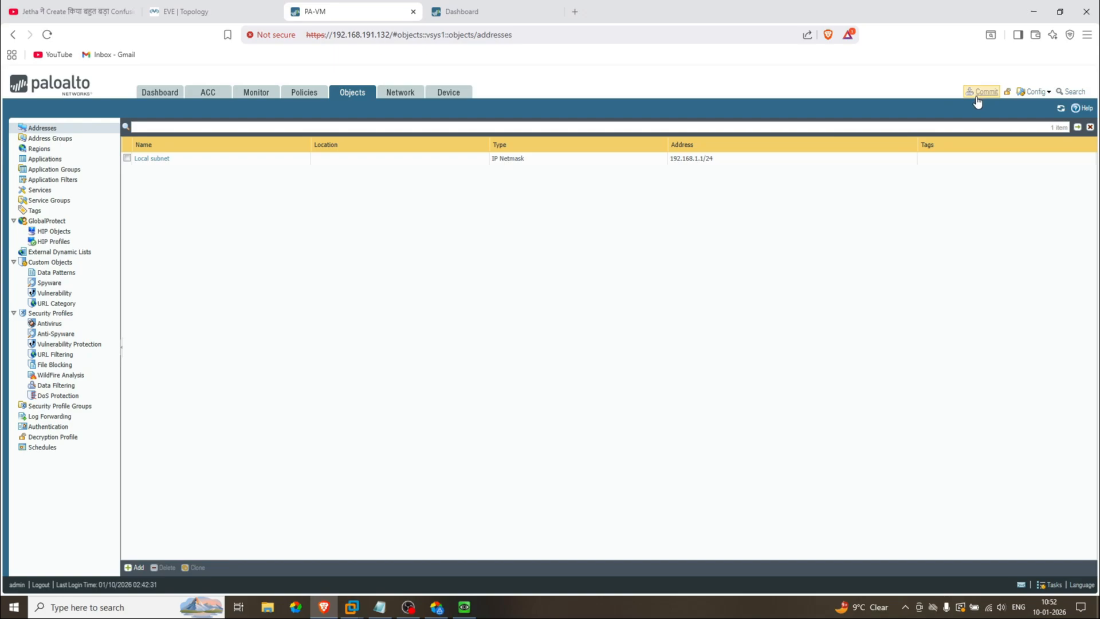
# Step: Take a Commit-type configuration lock from the Locks dialog
pyautogui.click(1007, 92)
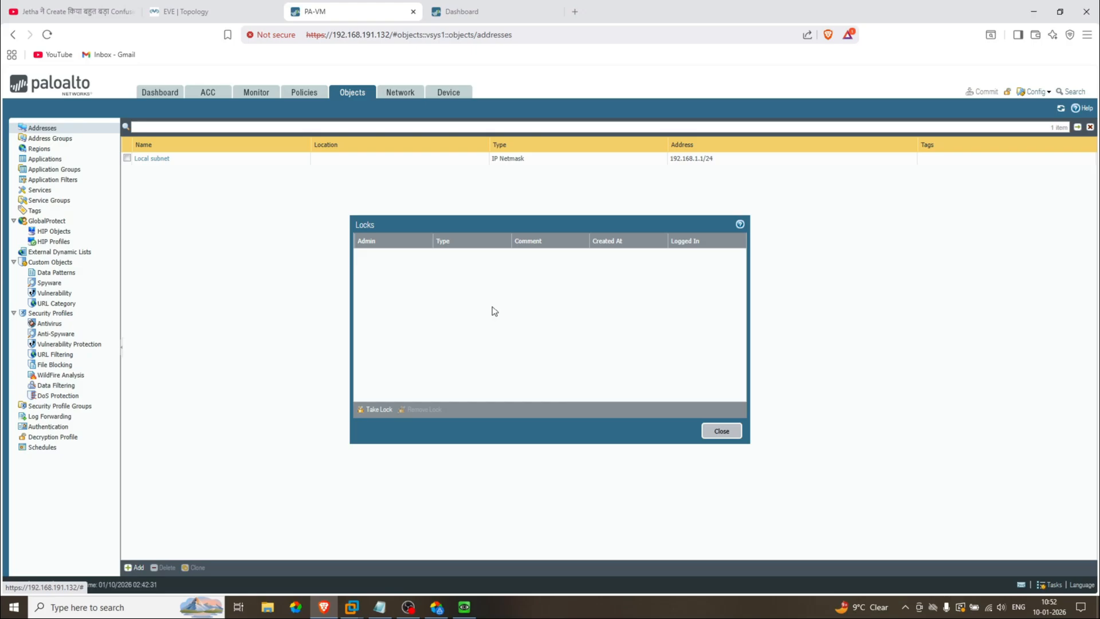
pyautogui.click(380, 411)
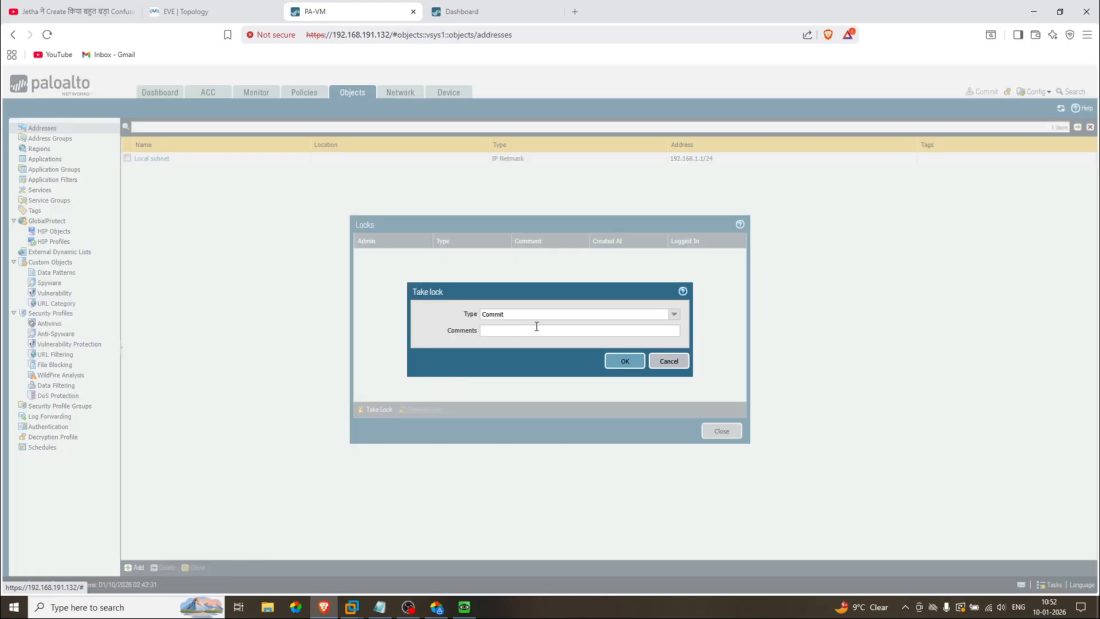
pyautogui.click(673, 315)
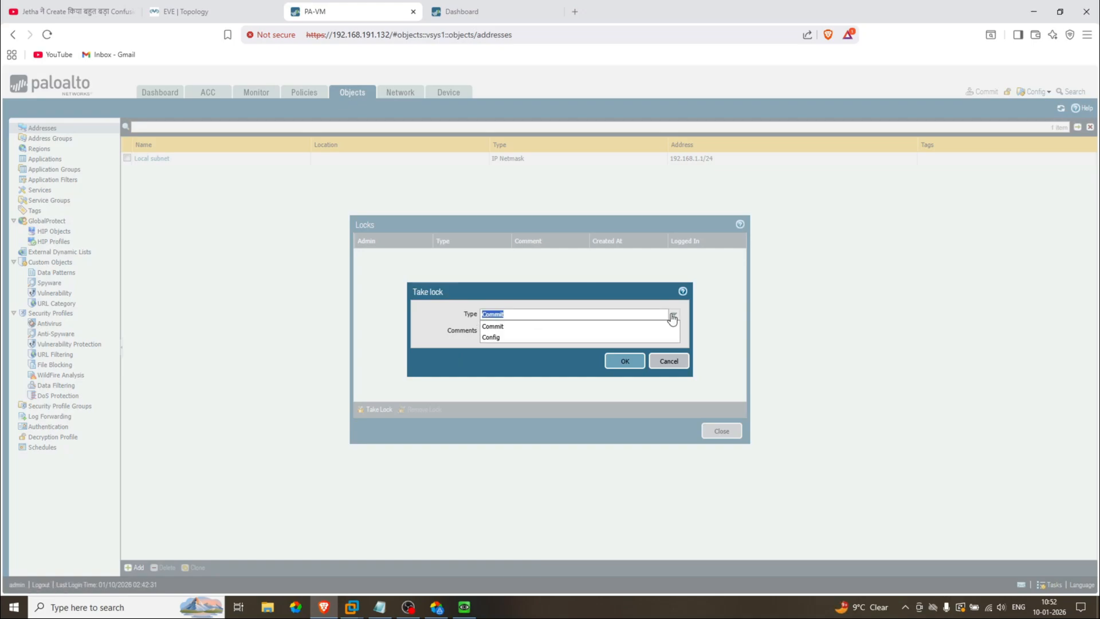
pyautogui.click(509, 327)
pyautogui.click(613, 360)
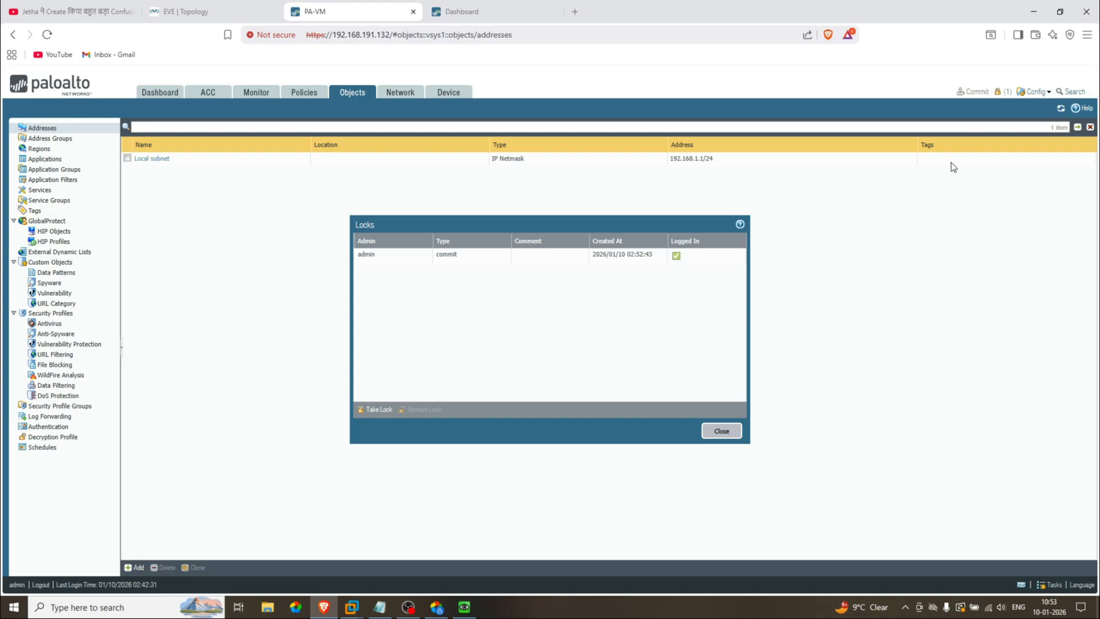
# Step: Remove the commit lock, close the Locks dialog, and return to the Dashboard
pyautogui.click(998, 91)
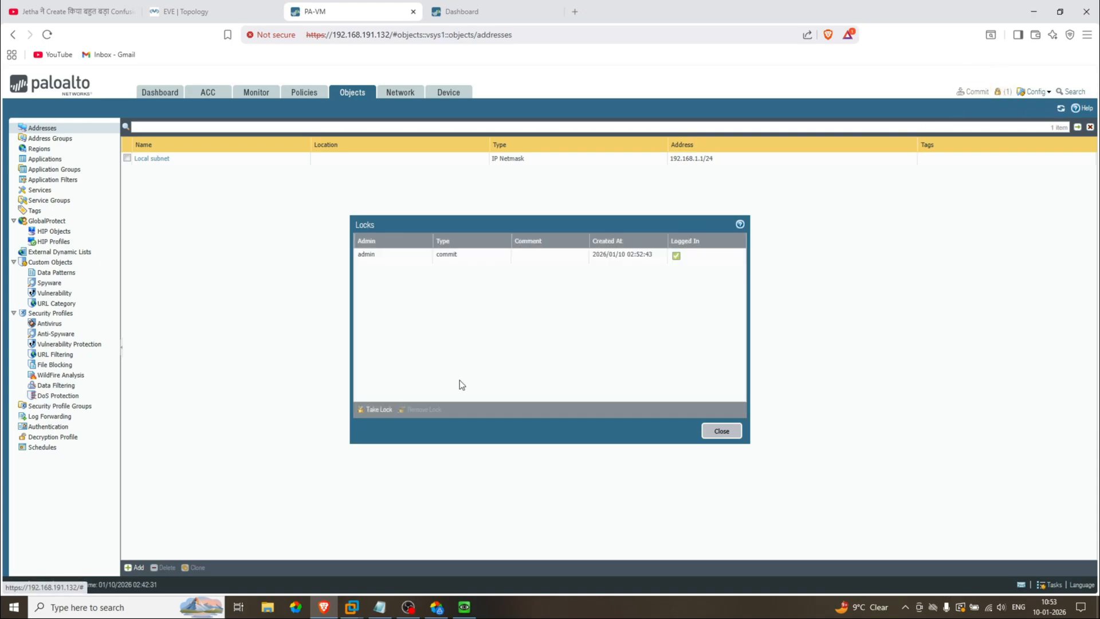
pyautogui.click(678, 260)
pyautogui.click(425, 410)
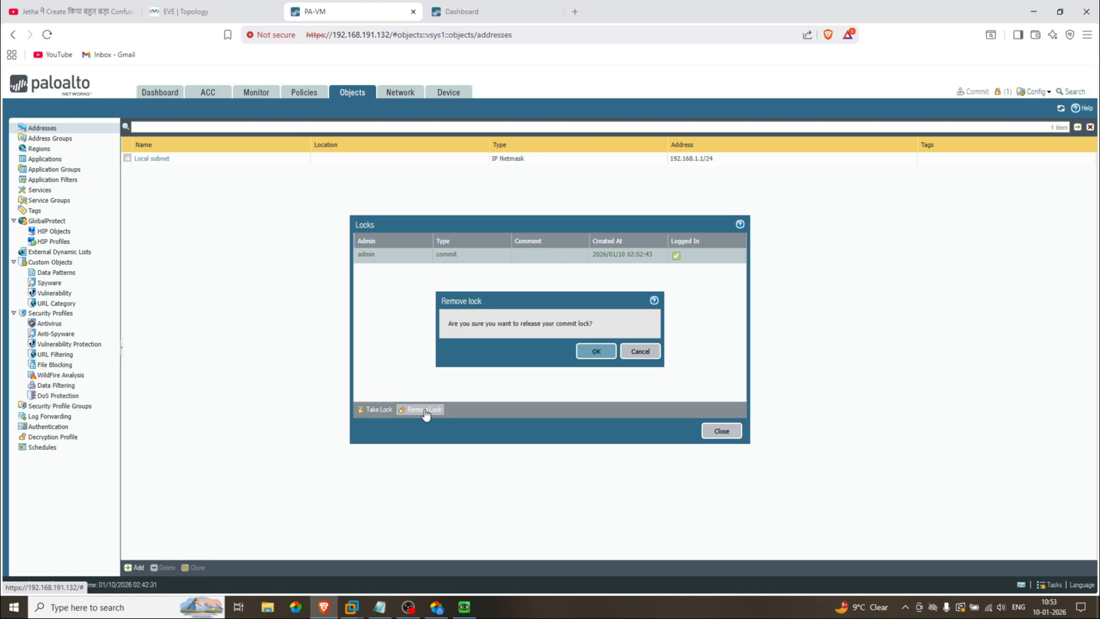
pyautogui.click(597, 351)
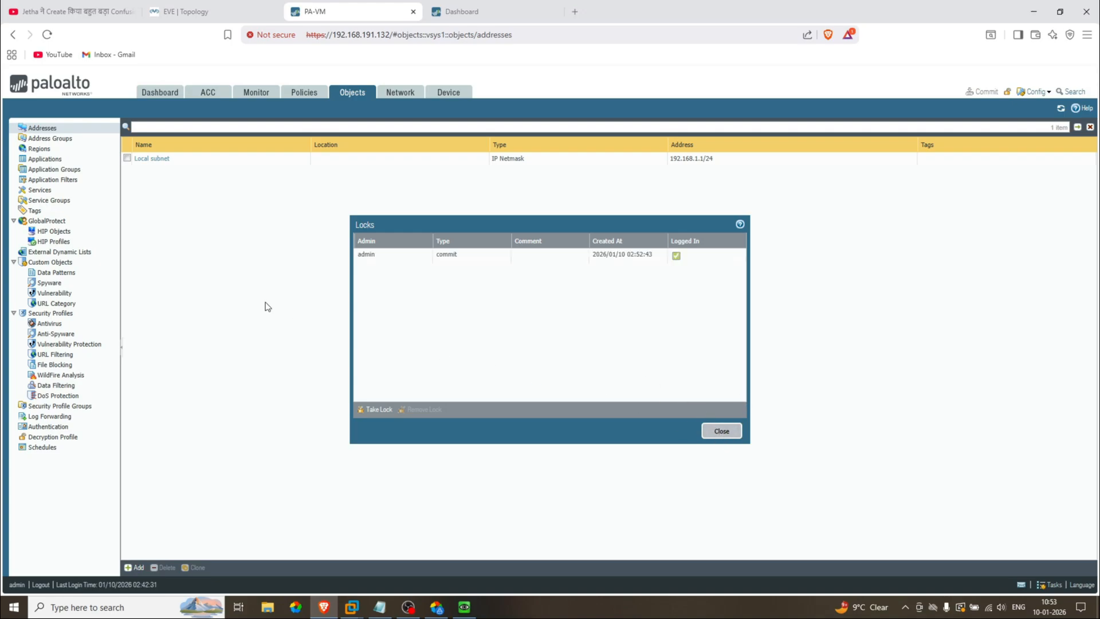
pyautogui.click(721, 432)
pyautogui.click(162, 98)
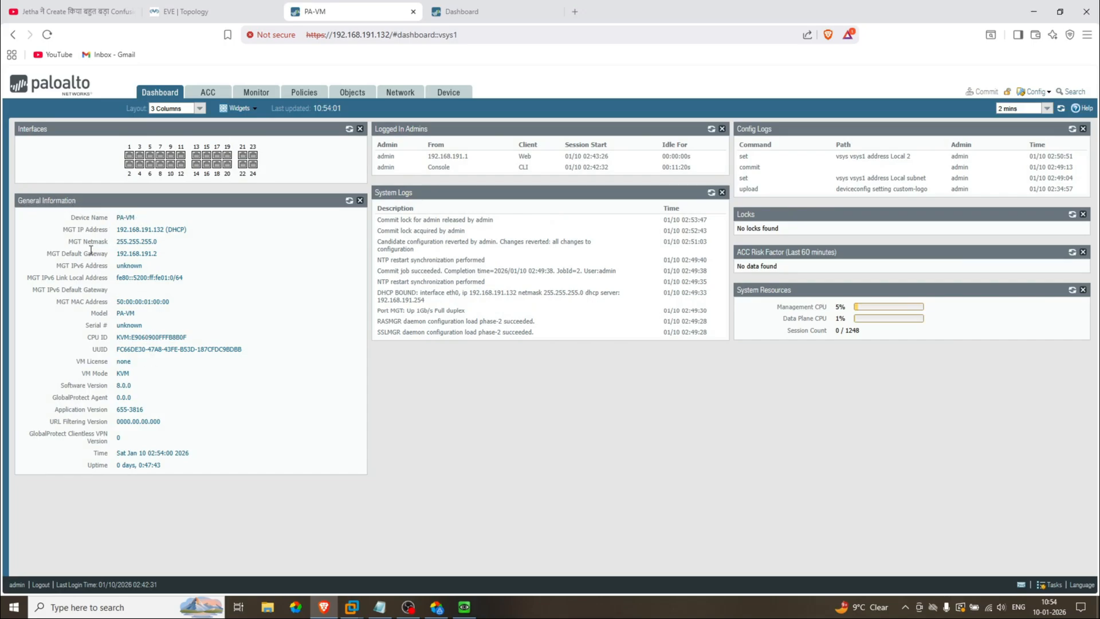
# Step: Highlight the General Information values: MGT IP, Model PA-VM, Serial #, UUID, version 8.0.0, Uptime
pyautogui.moveTo(191, 229); pyautogui.dragTo(130, 254)
pyautogui.moveTo(113, 313); pyautogui.dragTo(133, 314)
pyautogui.moveTo(115, 325); pyautogui.dragTo(143, 328)
pyautogui.moveTo(116, 349); pyautogui.dragTo(133, 363)
pyautogui.moveTo(116, 385); pyautogui.dragTo(127, 388)
pyautogui.moveTo(177, 466); pyautogui.dragTo(114, 468)
# Step: Add the Top Applications dashboard widget, then open the Network Ethernet interfaces list
pyautogui.click(256, 110)
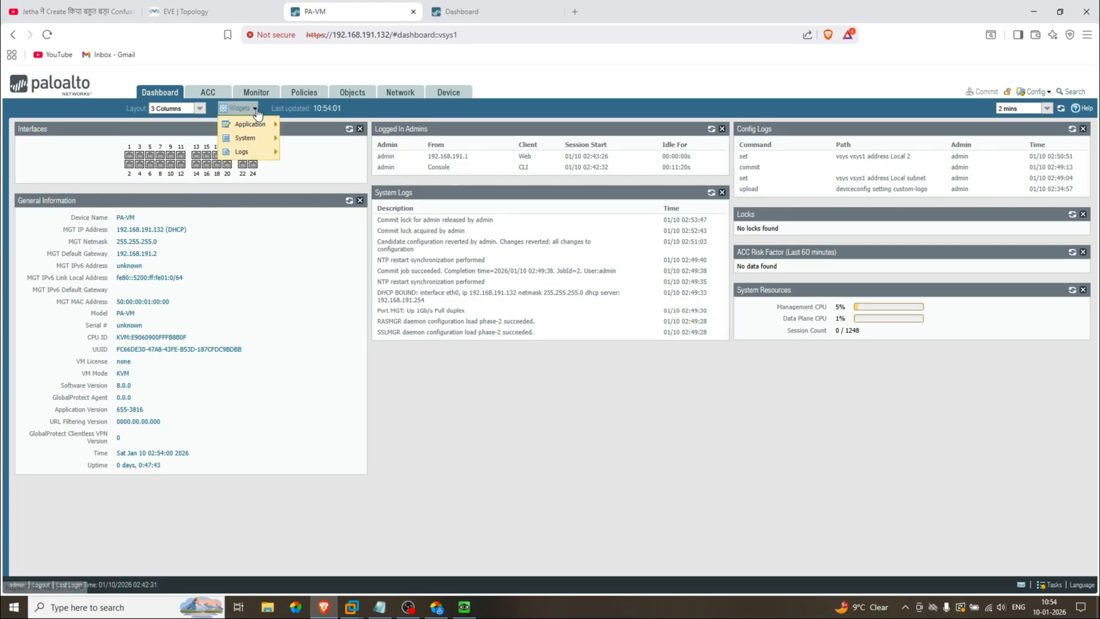
pyautogui.moveTo(252, 125)
pyautogui.click(309, 131)
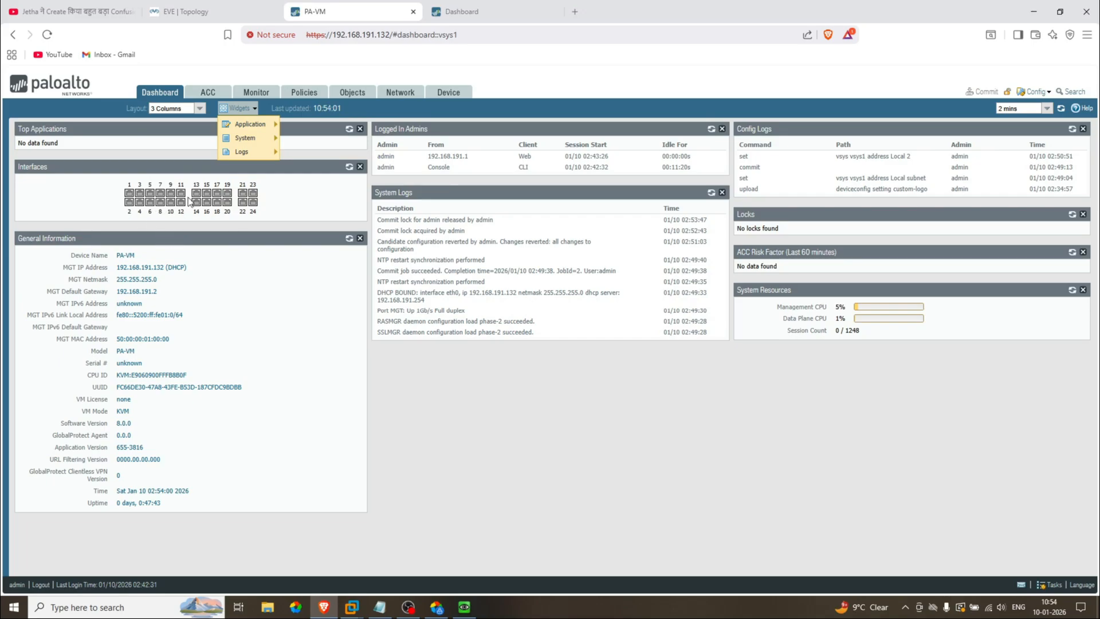
pyautogui.click(96, 211)
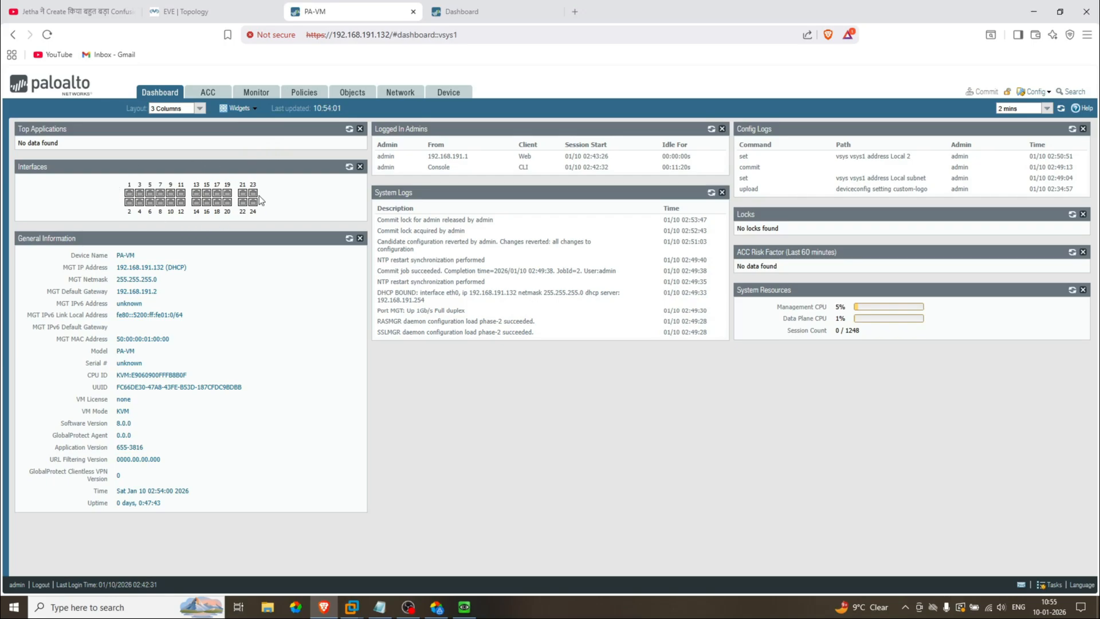
pyautogui.click(400, 93)
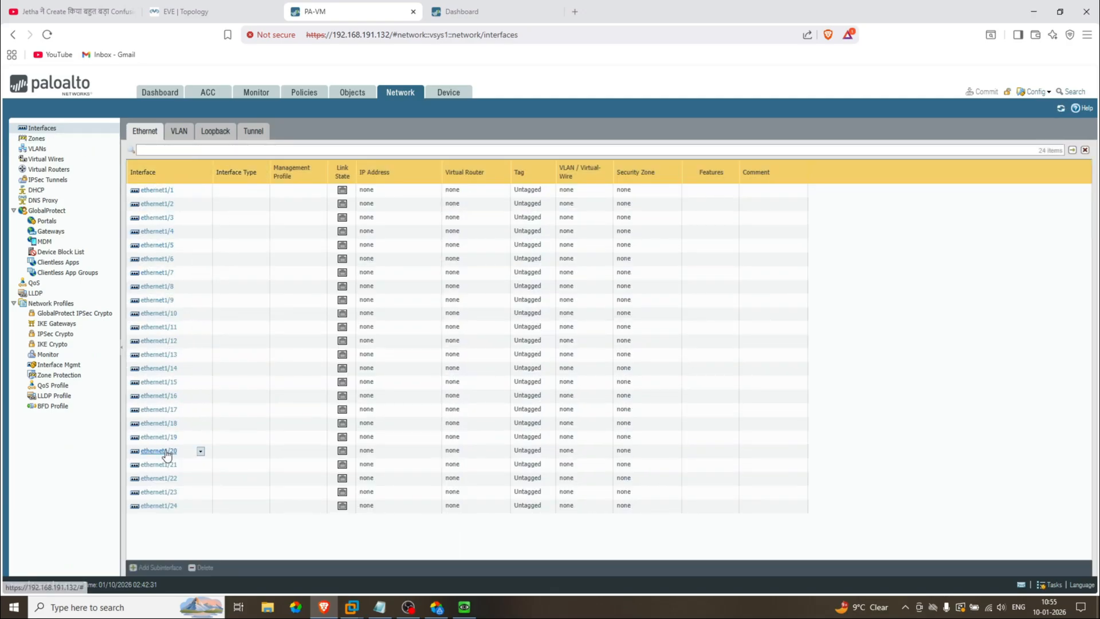
# Step: Return to the Dashboard showing the Interfaces and Top Applications widgets
pyautogui.click(177, 94)
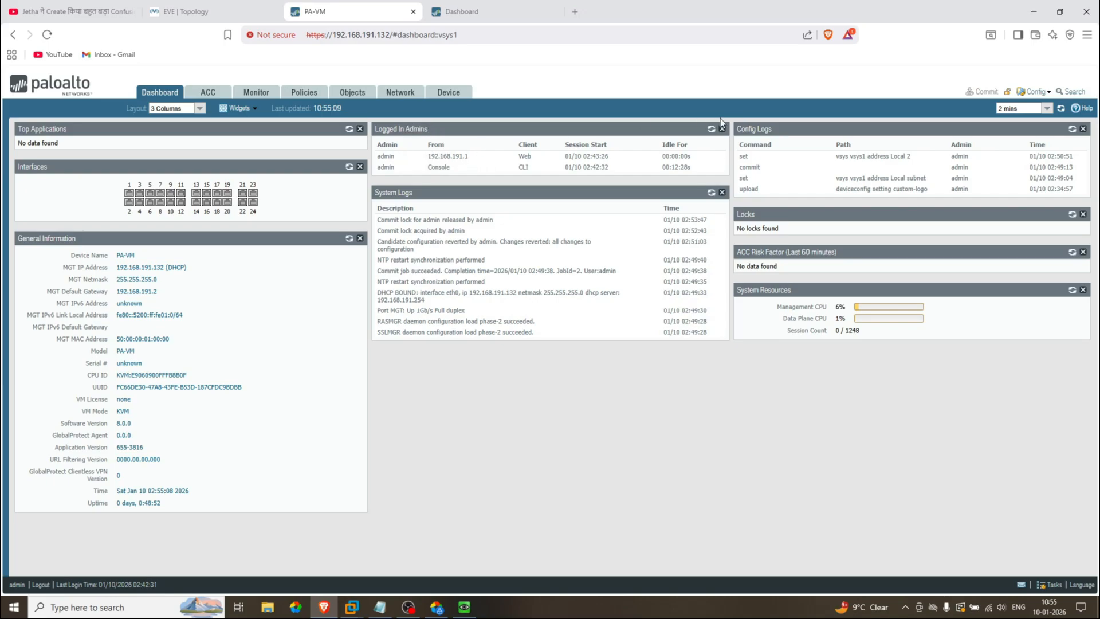
# Step: Refresh Logged In Admins and highlight the web and Console sessions and Config Logs entries
pyautogui.click(711, 131)
pyautogui.moveTo(416, 154); pyautogui.dragTo(654, 157)
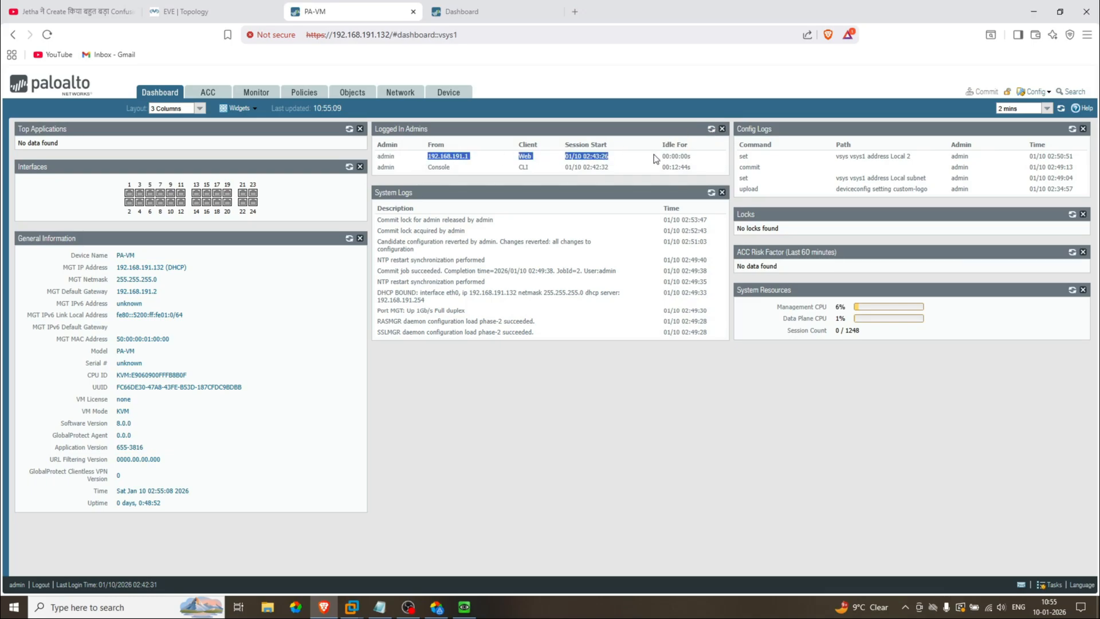
pyautogui.moveTo(423, 167); pyautogui.dragTo(539, 167)
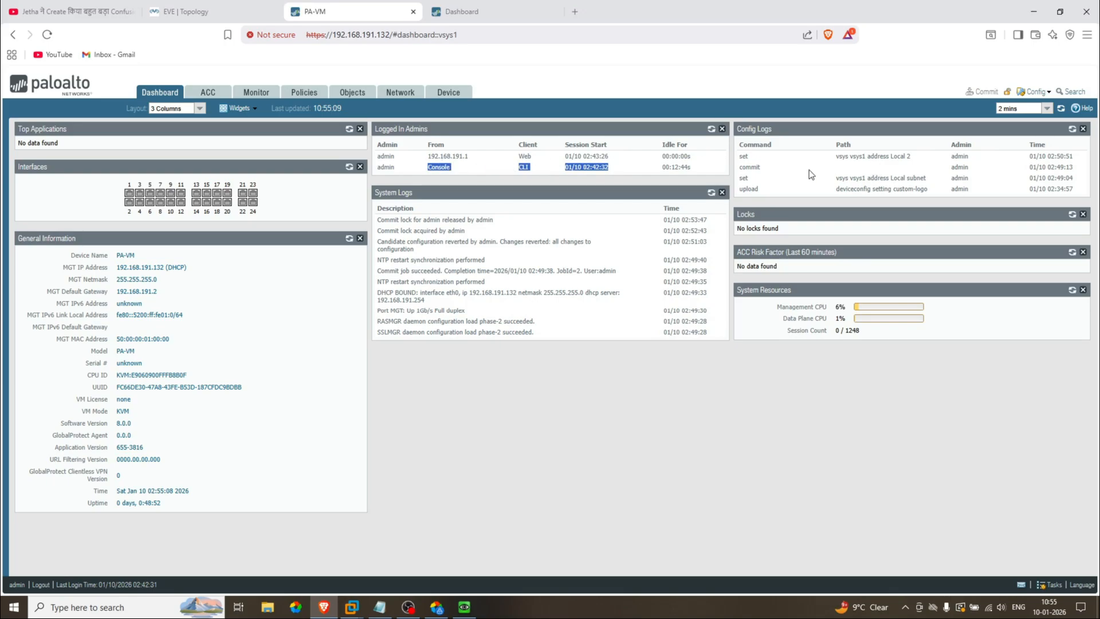
pyautogui.click(795, 155)
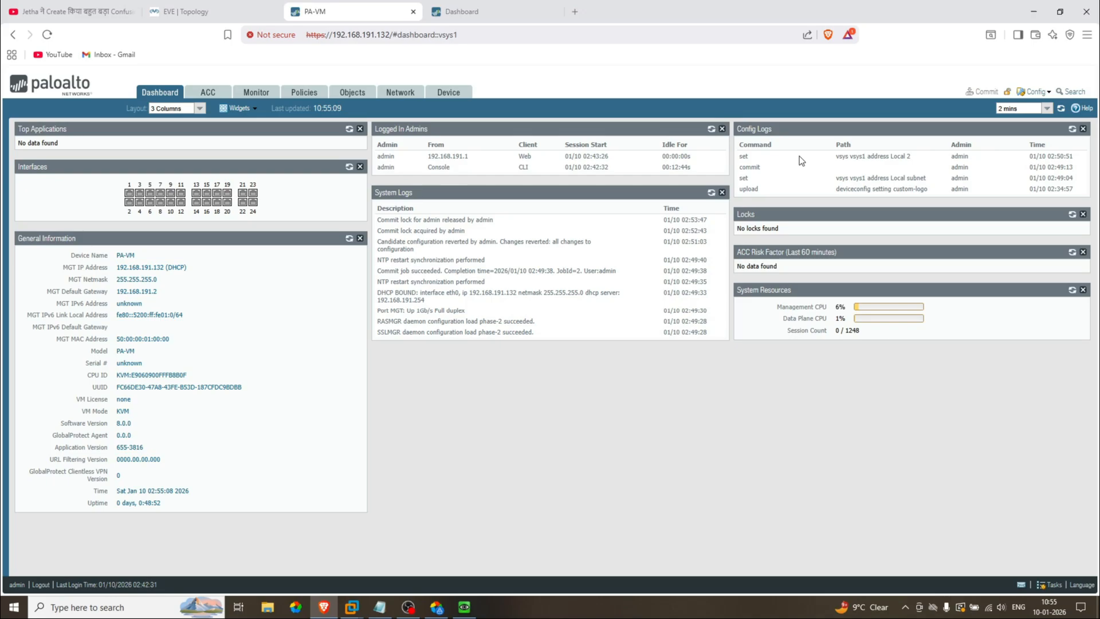
pyautogui.moveTo(836, 155)
pyautogui.mouseDown()
pyautogui.moveTo(910, 158)
pyautogui.moveTo(852, 159)
pyautogui.mouseUp()
pyautogui.click(916, 159)
pyautogui.moveTo(830, 174); pyautogui.dragTo(1030, 158)
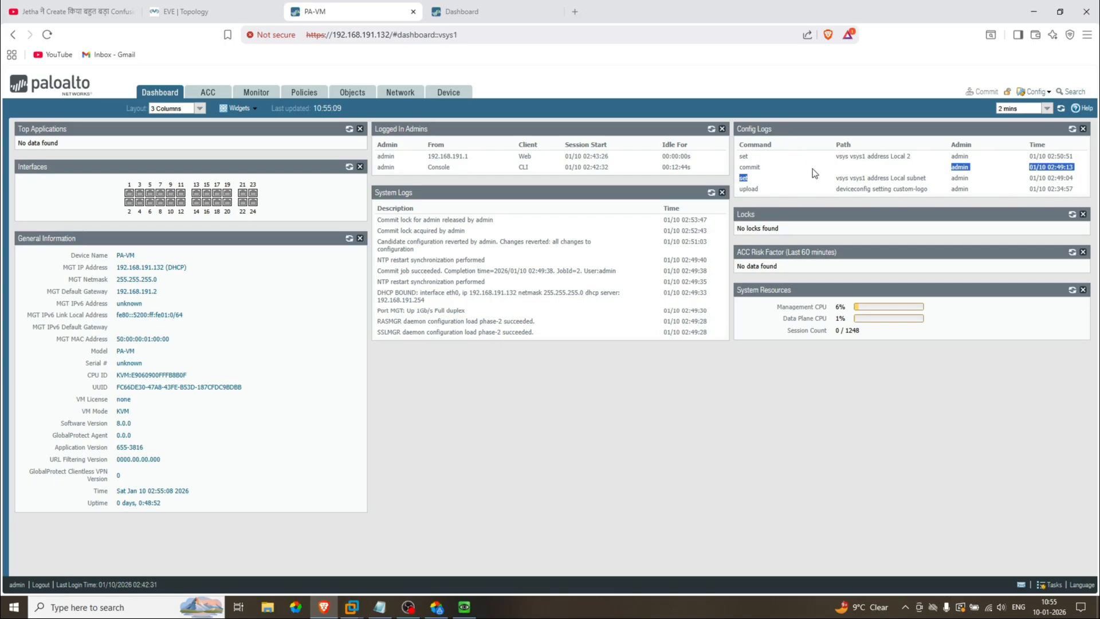
# Step: Highlight the Management CPU and Data Plane CPU readings in System Resources
pyautogui.moveTo(826, 307); pyautogui.dragTo(776, 310)
pyautogui.click(768, 315)
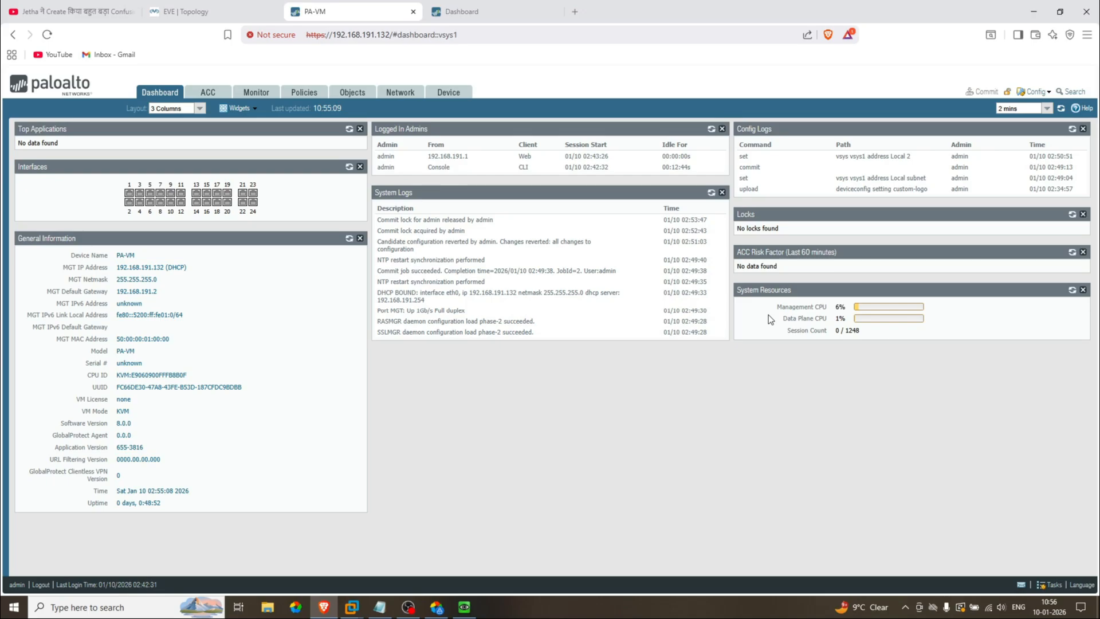
pyautogui.moveTo(776, 308); pyautogui.dragTo(858, 312)
pyautogui.moveTo(785, 316); pyautogui.dragTo(834, 321)
# Step: Highlight the last login time and dismiss the telemetry system message
pyautogui.click(58, 584)
pyautogui.moveTo(58, 584); pyautogui.dragTo(158, 585)
pyautogui.click(159, 585)
pyautogui.click(1021, 586)
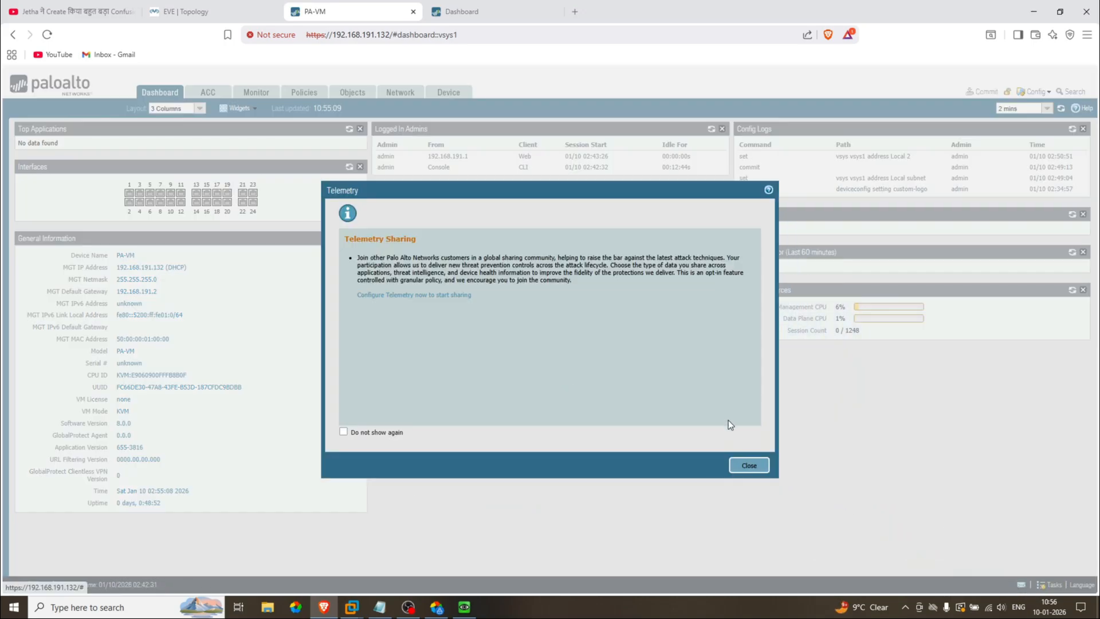
pyautogui.click(750, 466)
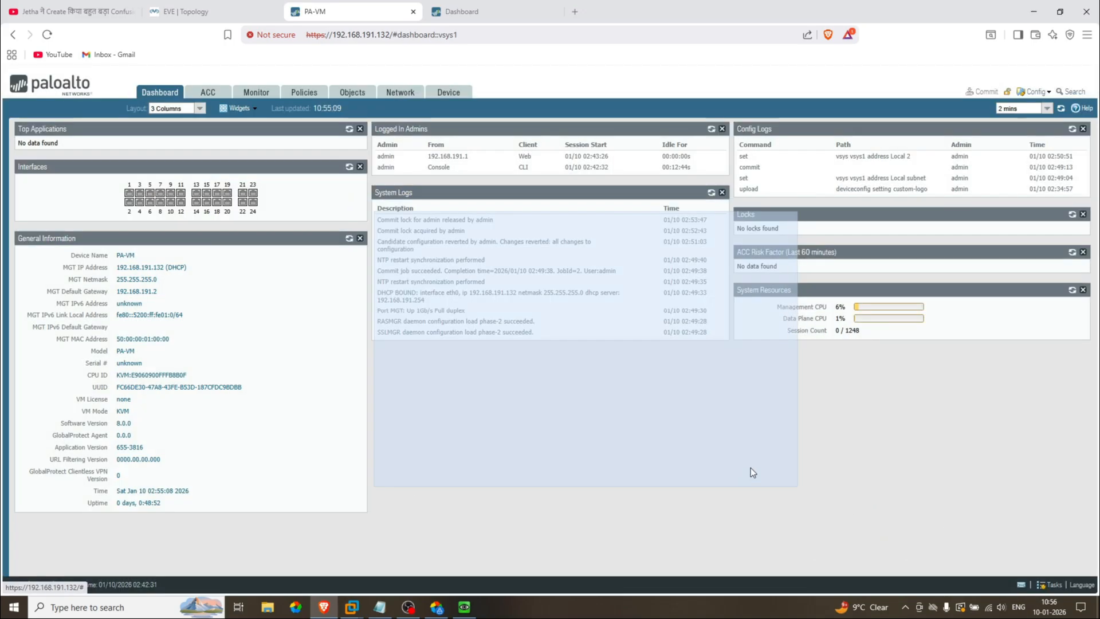
# Step: Open Task Manager and select the Config Logs task entry
pyautogui.click(1055, 585)
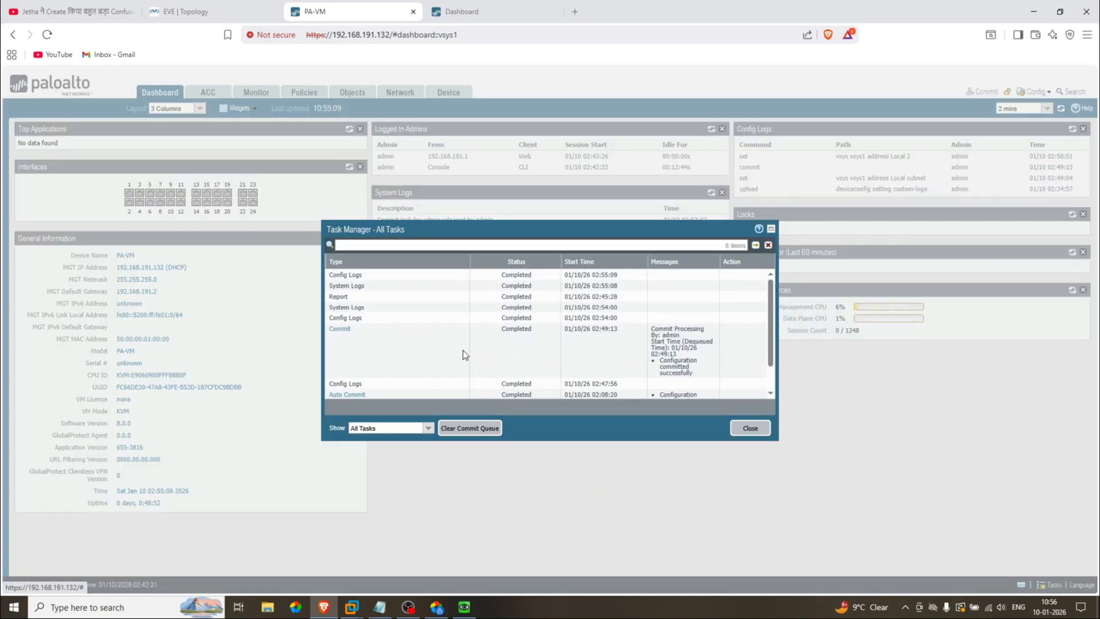
pyautogui.click(408, 278)
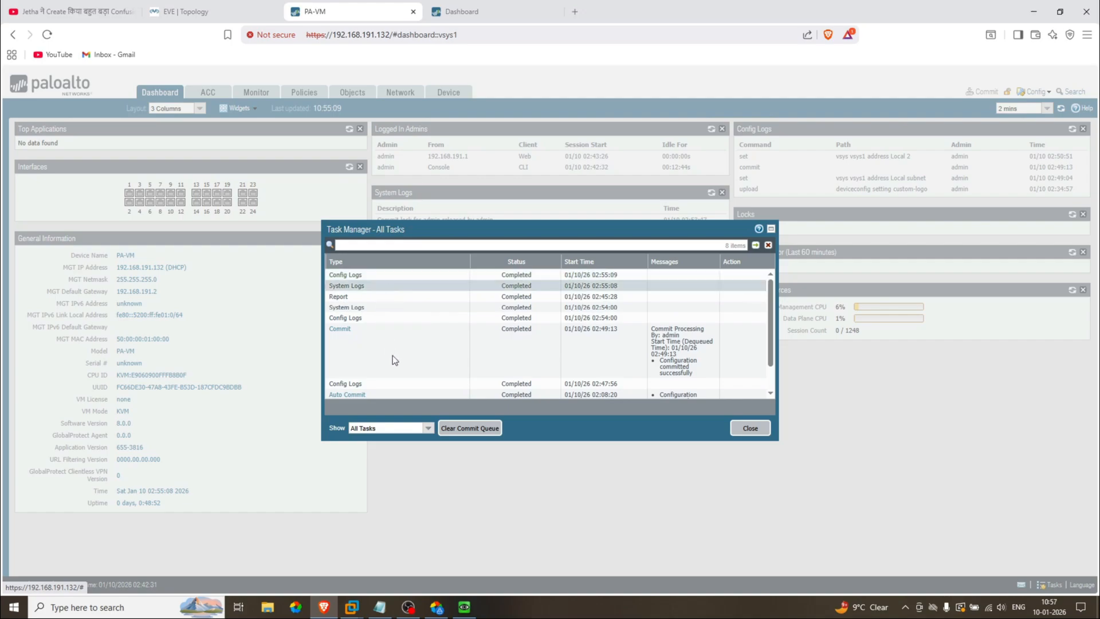
pyautogui.scroll(-1, 393, 355)
pyautogui.scroll(1, 393, 360)
# Step: Filter the task list by All Jobs, All Reports, then All Log Requests, and close it
pyautogui.click(427, 430)
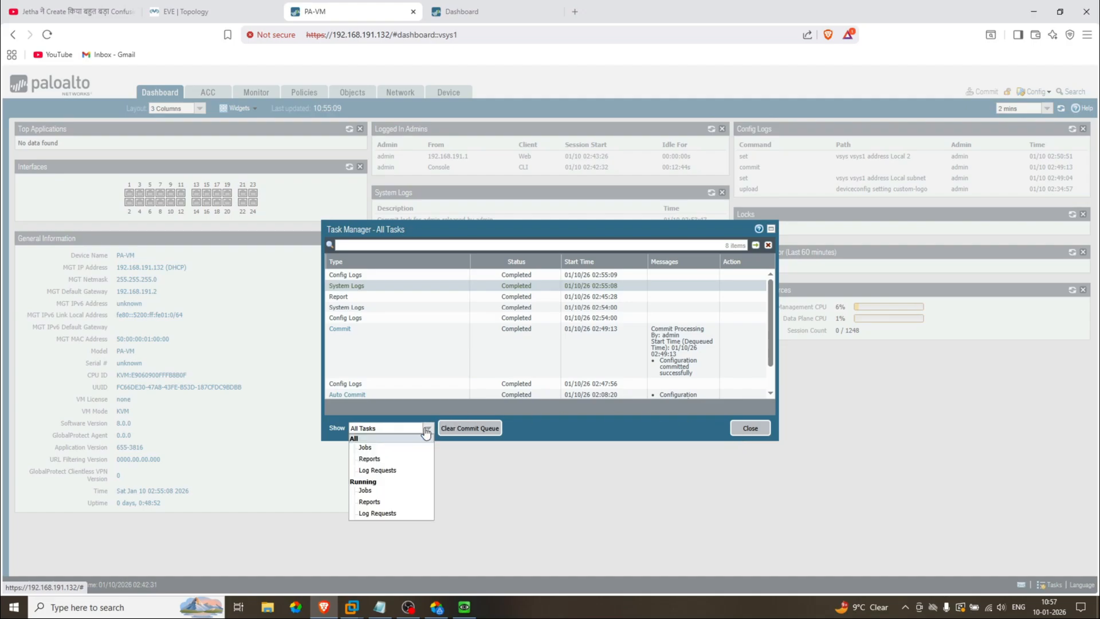
pyautogui.click(371, 448)
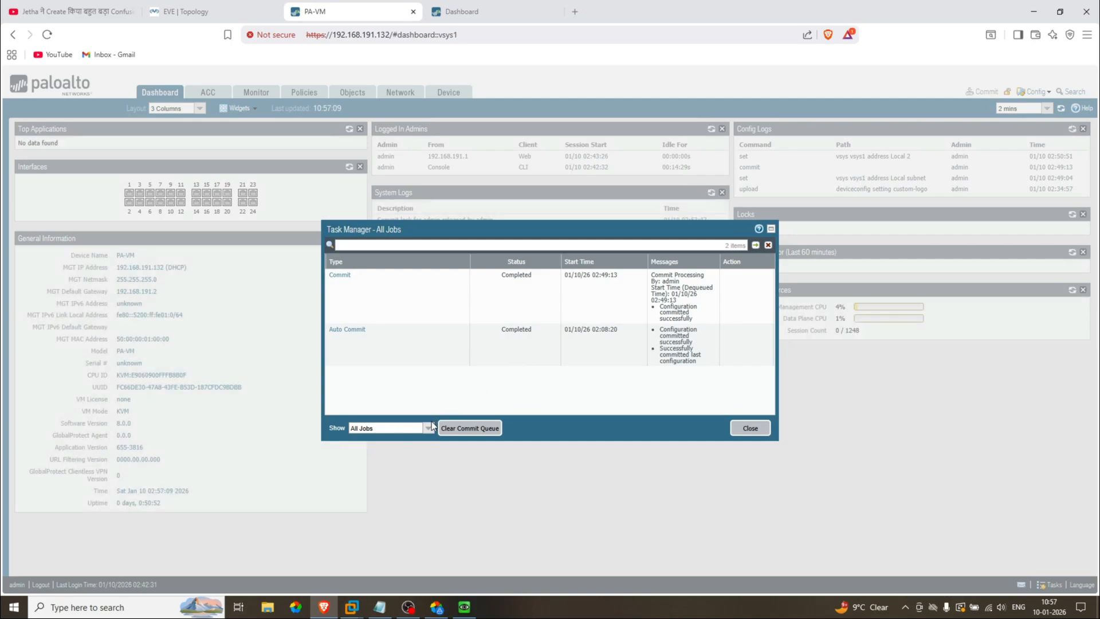
pyautogui.click(430, 429)
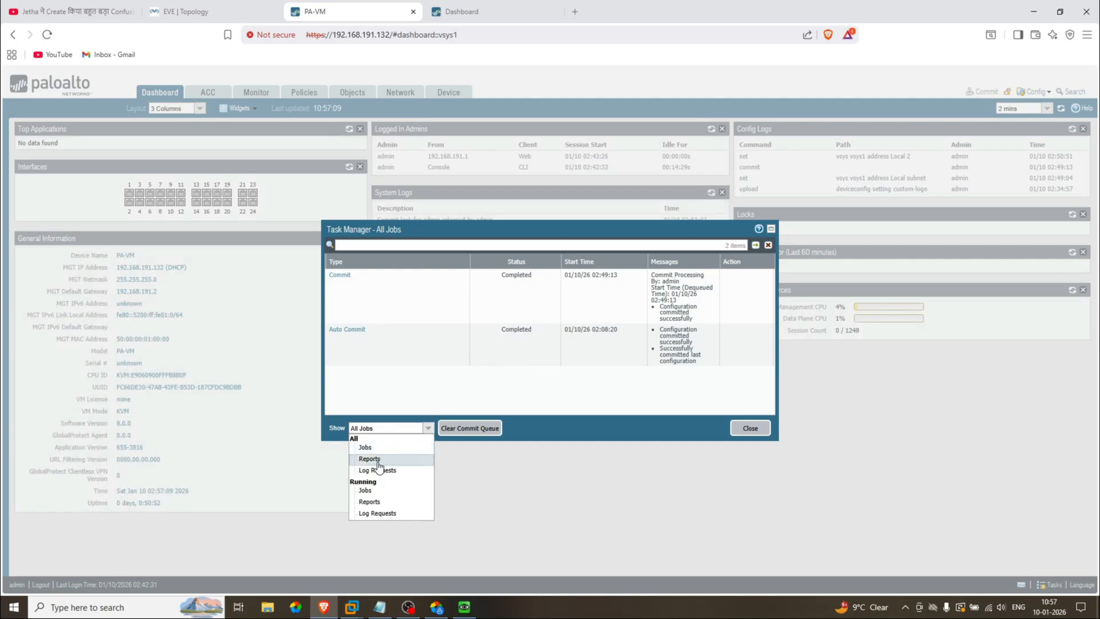
pyautogui.click(377, 458)
pyautogui.click(428, 428)
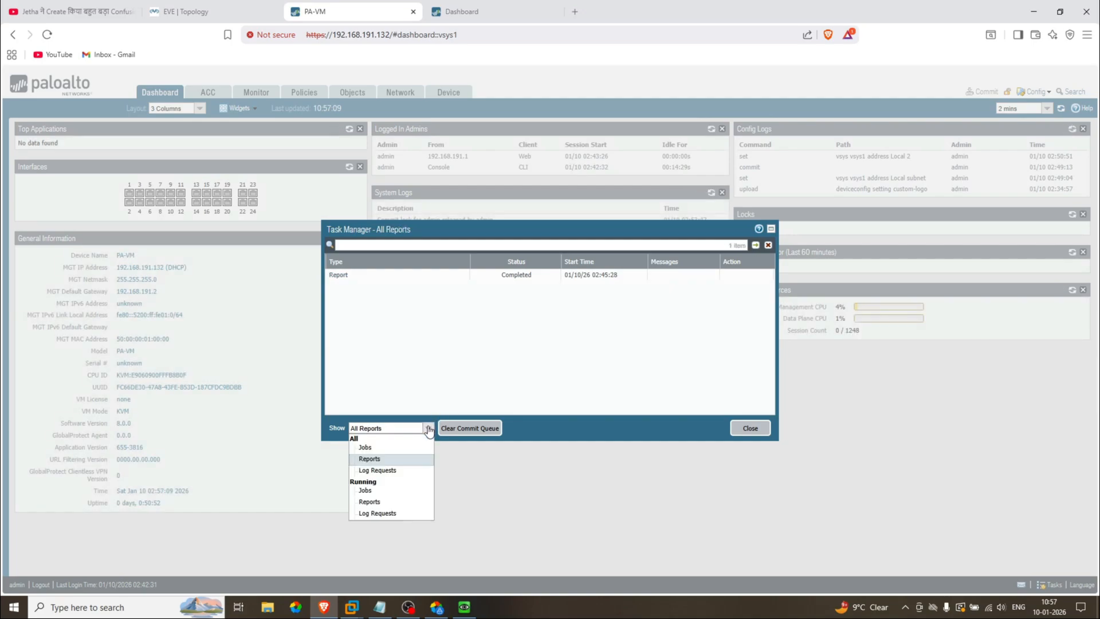
pyautogui.click(388, 470)
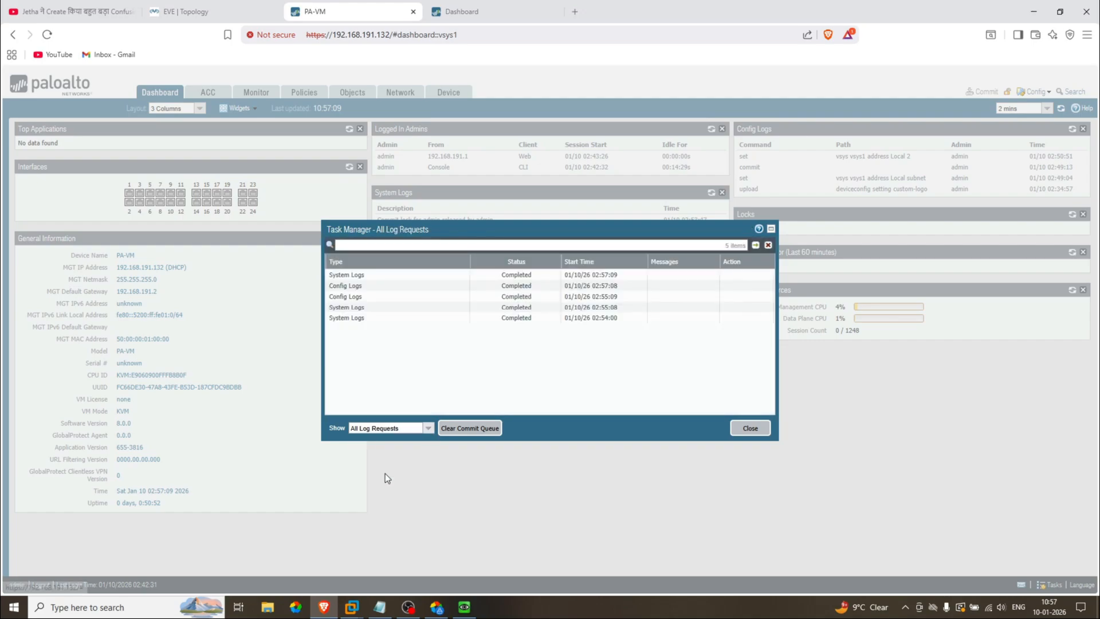
pyautogui.click(428, 429)
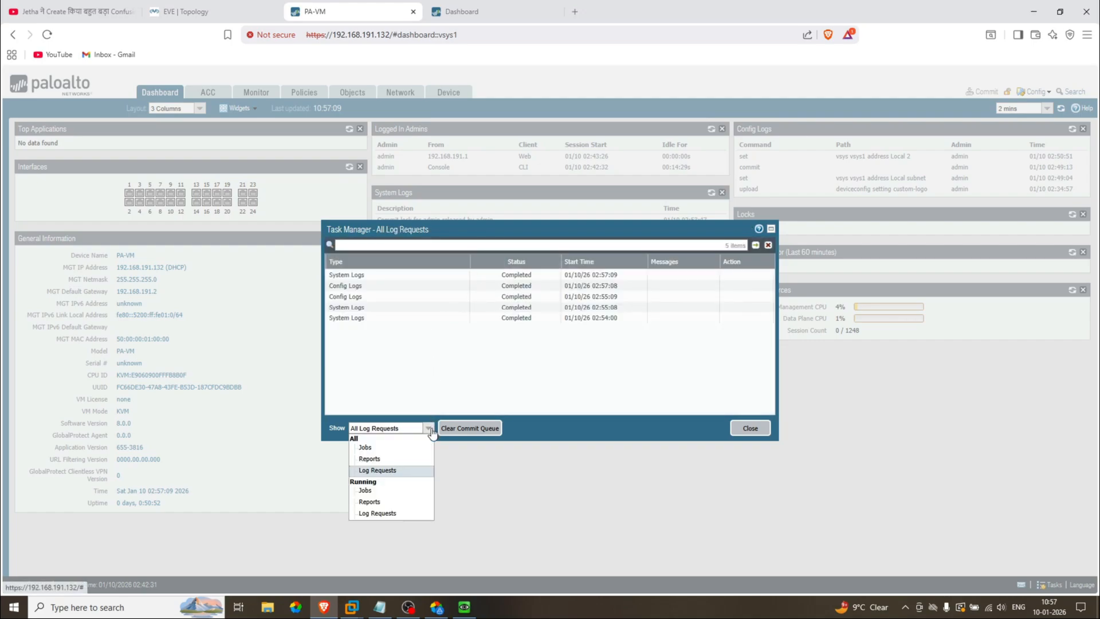
pyautogui.click(666, 356)
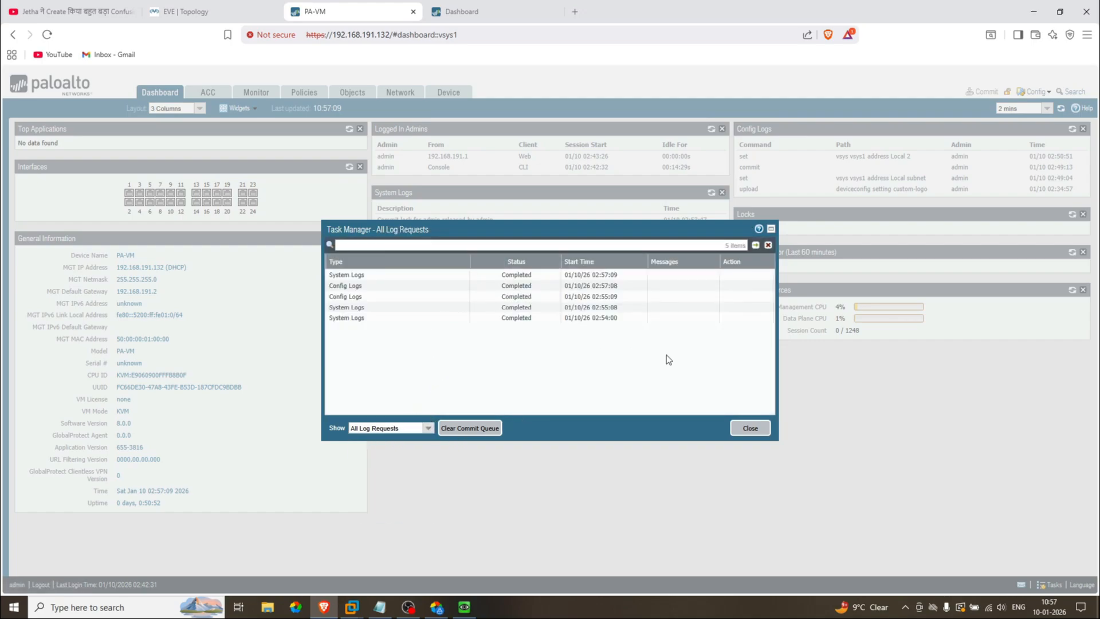
pyautogui.click(748, 429)
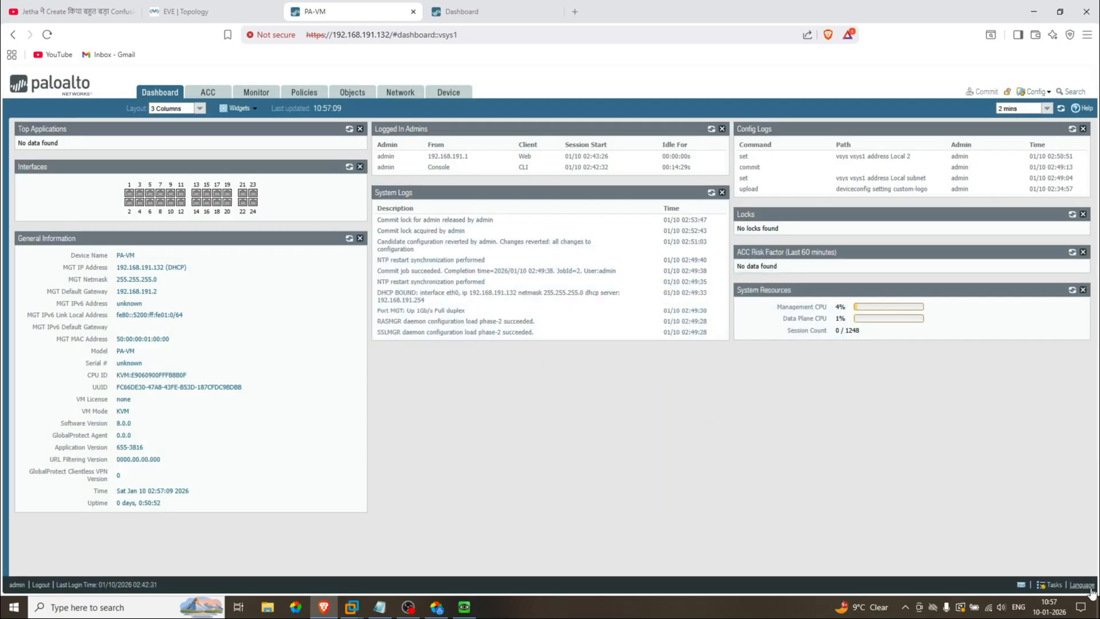
pyautogui.click(1085, 585)
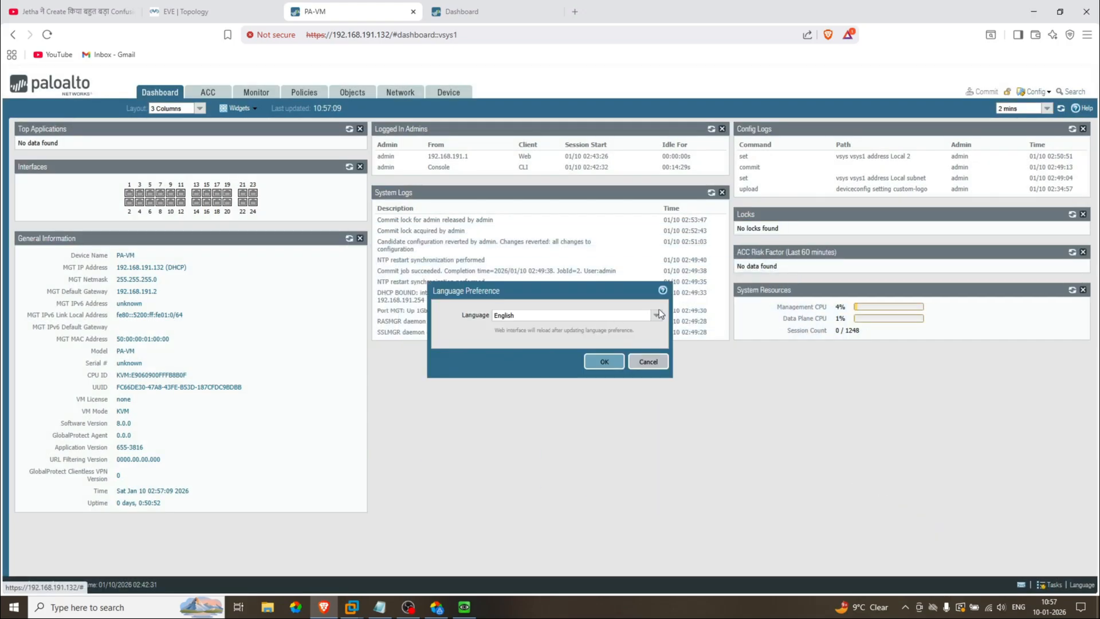
pyautogui.click(657, 317)
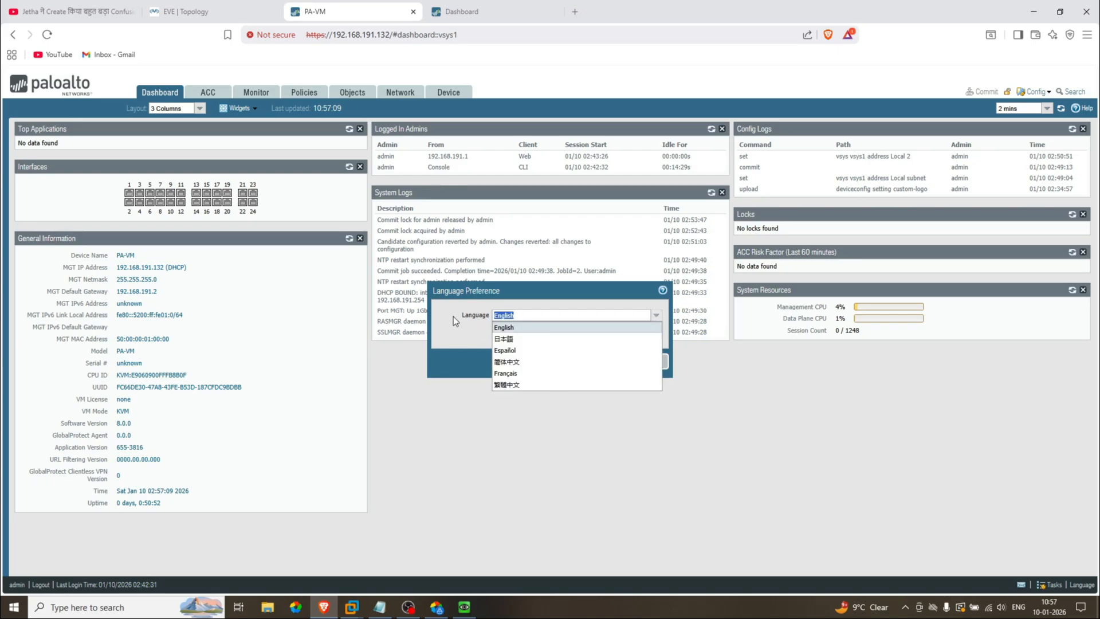
pyautogui.click(666, 362)
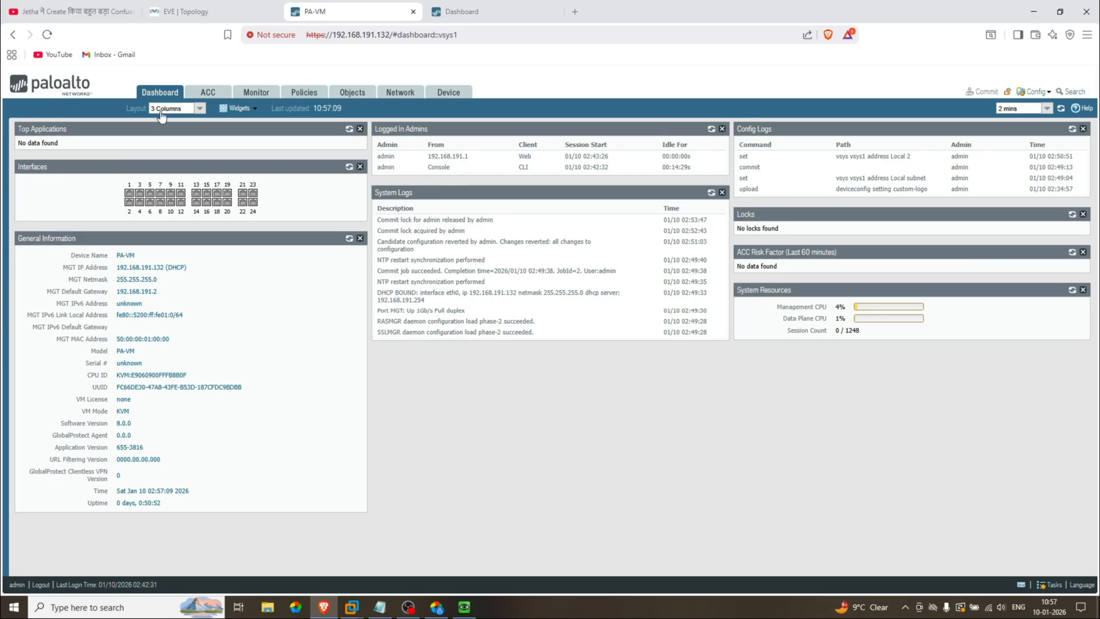
# Step: Log out and sign back in with the administrator username and password
pyautogui.click(41, 585)
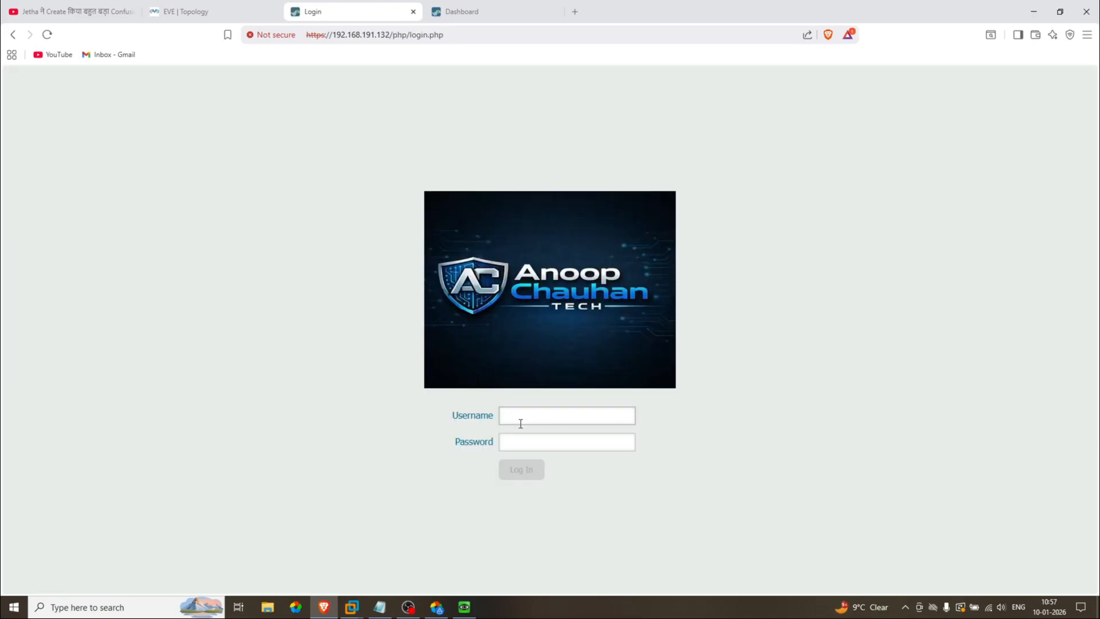
pyautogui.write('admin')
pyautogui.press('Tab')
pyautogui.write('****')
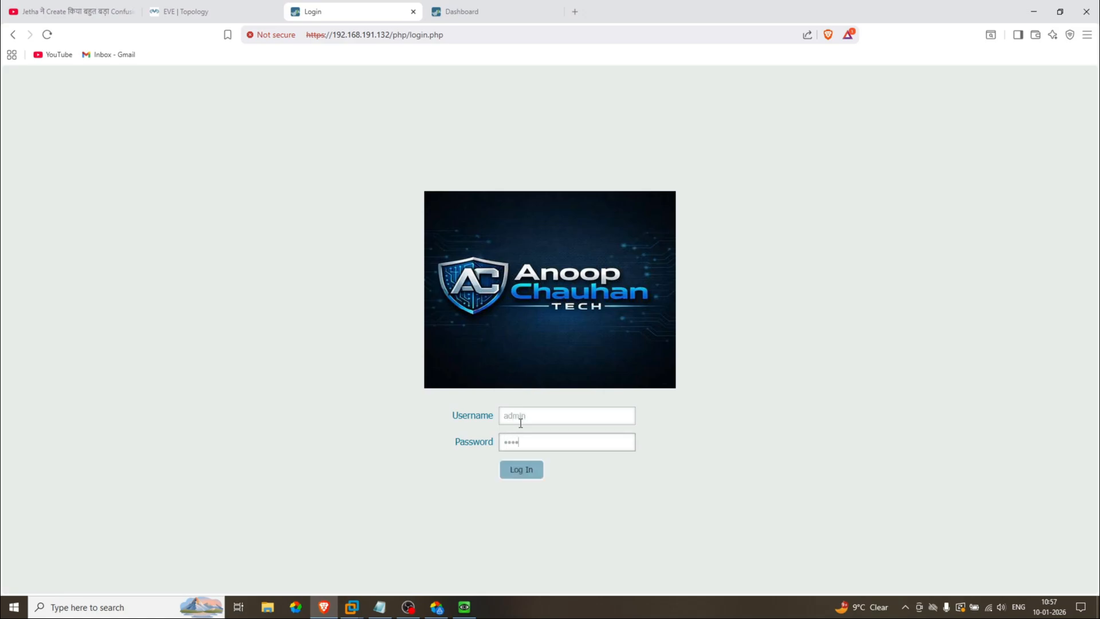
pyautogui.write('*')
pyautogui.press('Return')
# Step: Acknowledge the default-credentials alert with OK and close the Telemetry Sharing dialog
pyautogui.click(646, 126)
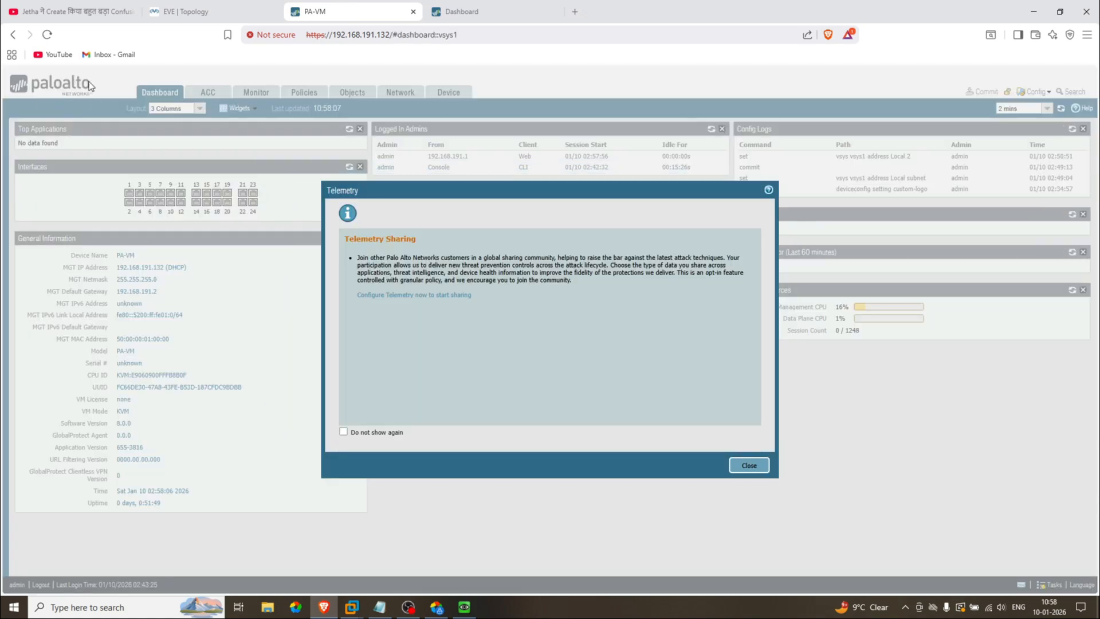
pyautogui.click(745, 465)
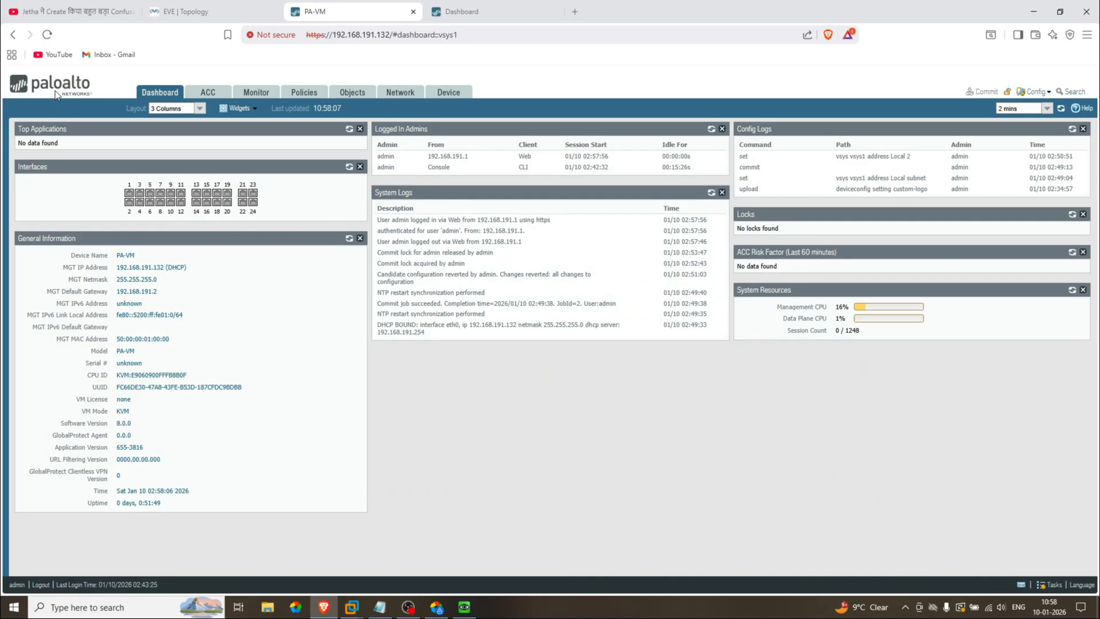
# Step: Delete the Login Screen logo under Device > Setup > Operations > Custom Logos, confirming with Yes
pyautogui.click(448, 93)
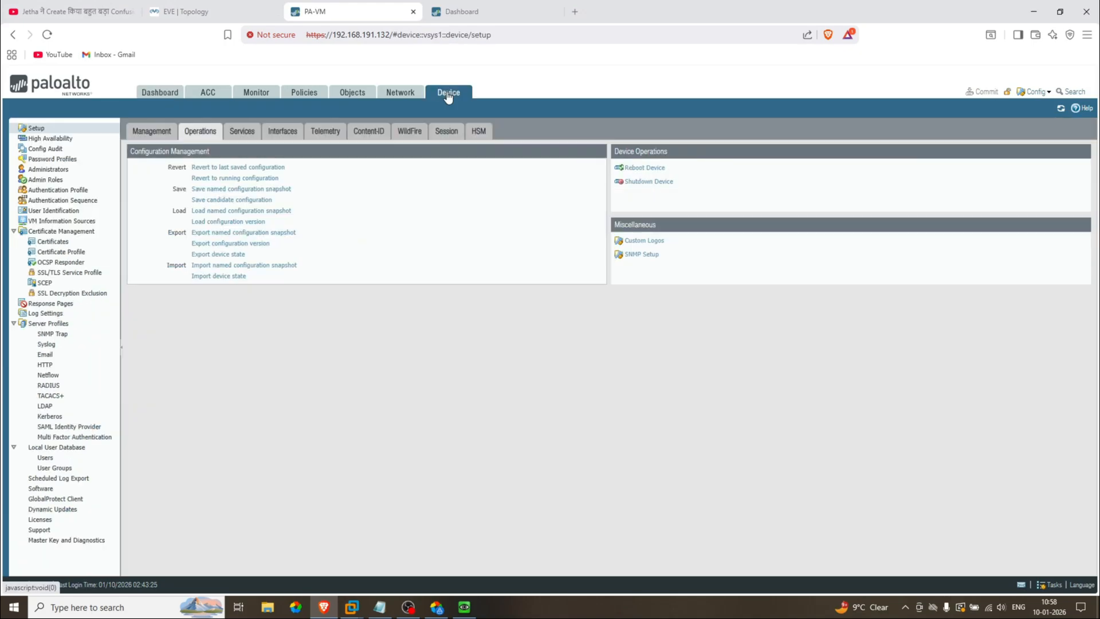
pyautogui.click(650, 241)
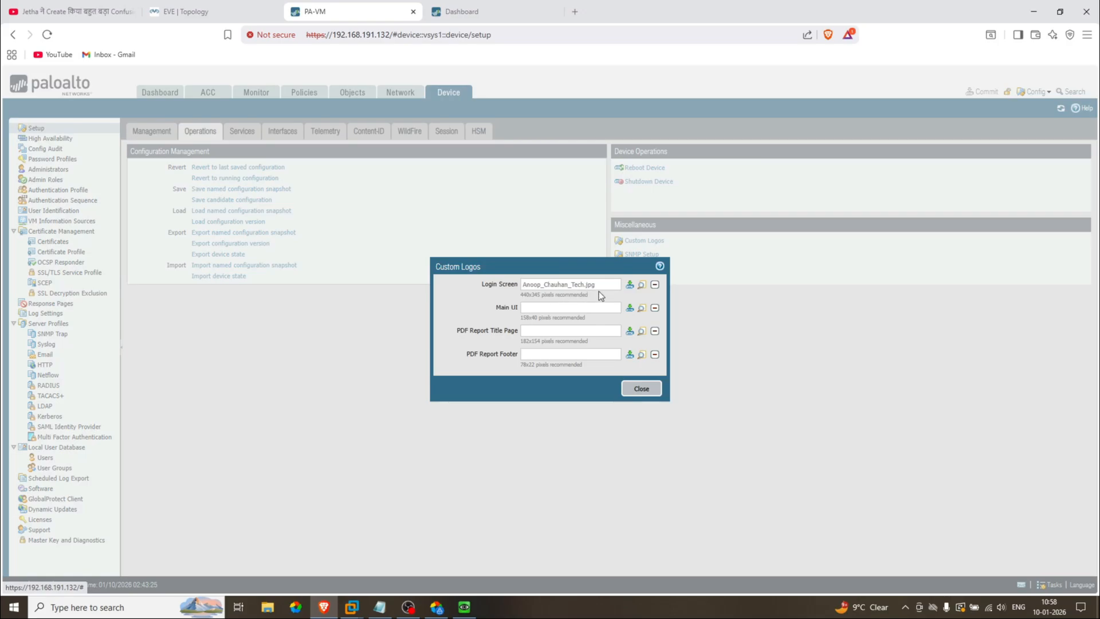
pyautogui.click(657, 286)
pyautogui.click(528, 368)
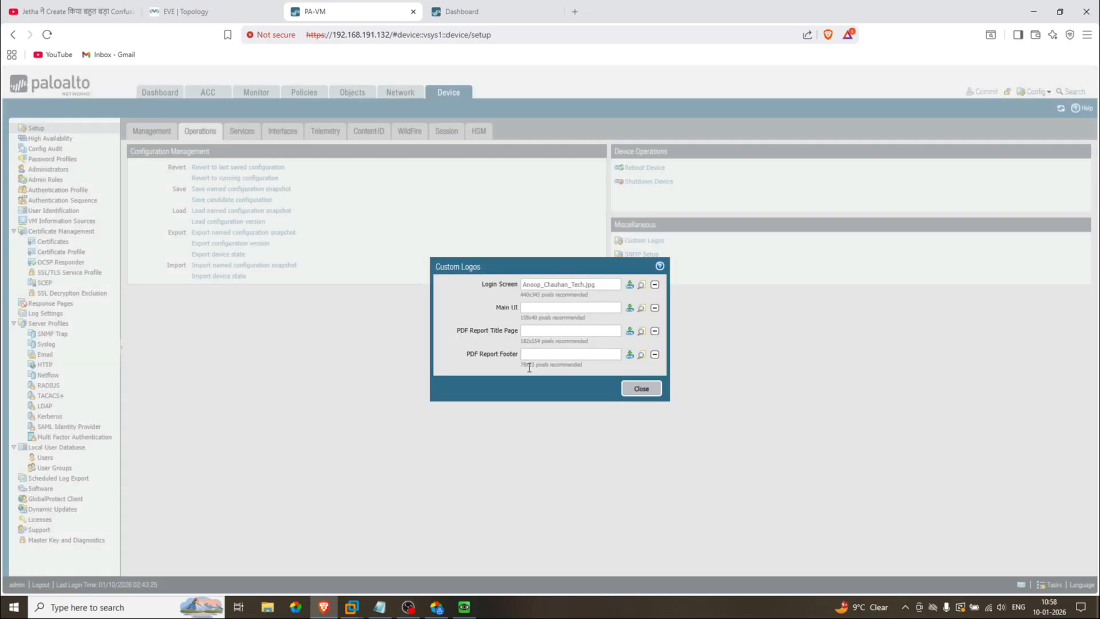
pyautogui.click(644, 390)
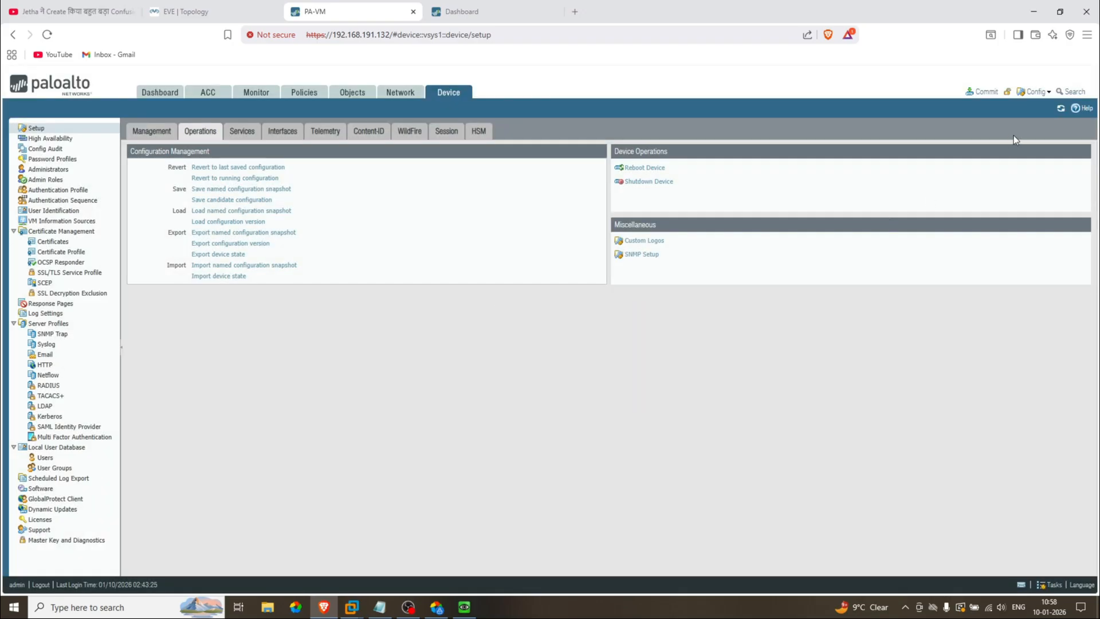
# Step: Commit all changes to the firewall, close the commit status, and reopen Custom Logos
pyautogui.click(967, 93)
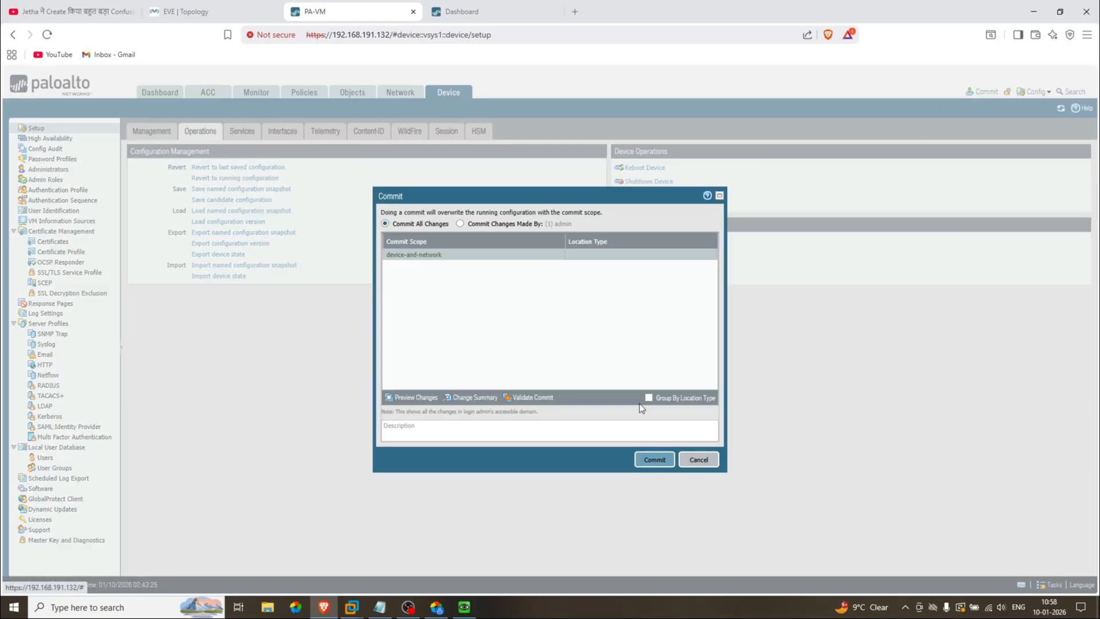
pyautogui.click(654, 458)
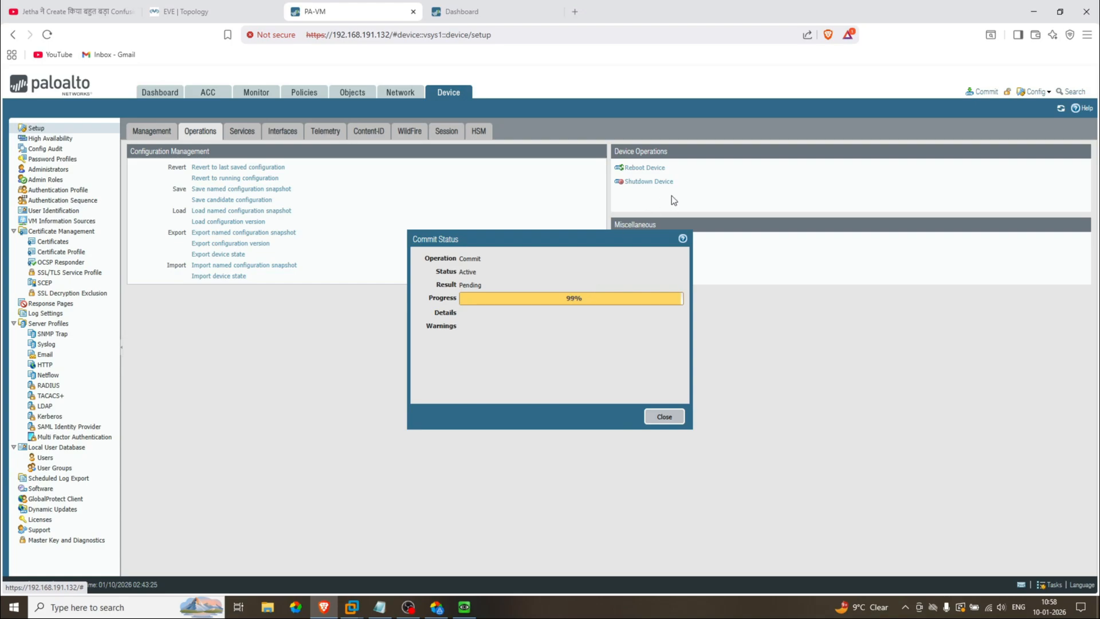
pyautogui.click(660, 413)
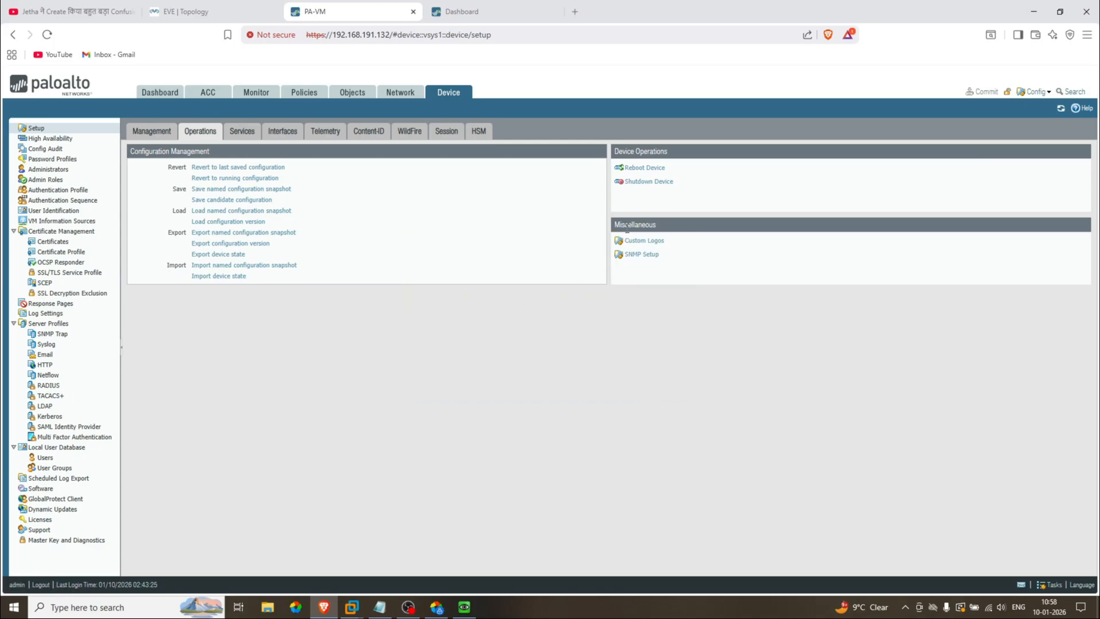
pyautogui.click(647, 244)
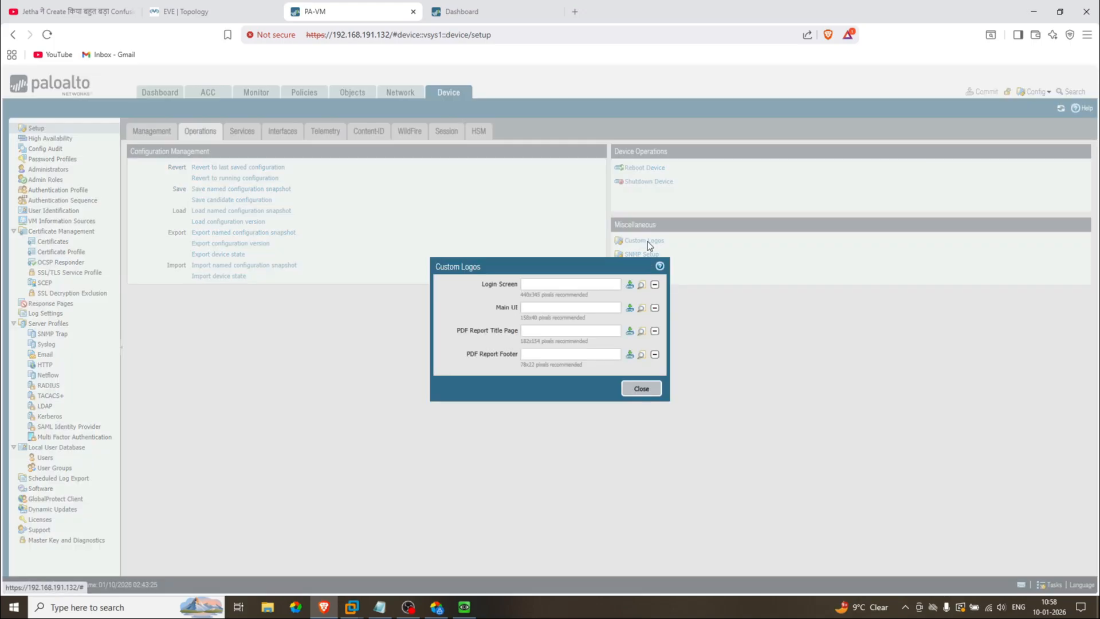
# Step: Close Custom Logos, visit the Dashboard, then return to Device and reopen Custom Logos
pyautogui.click(641, 385)
pyautogui.click(170, 91)
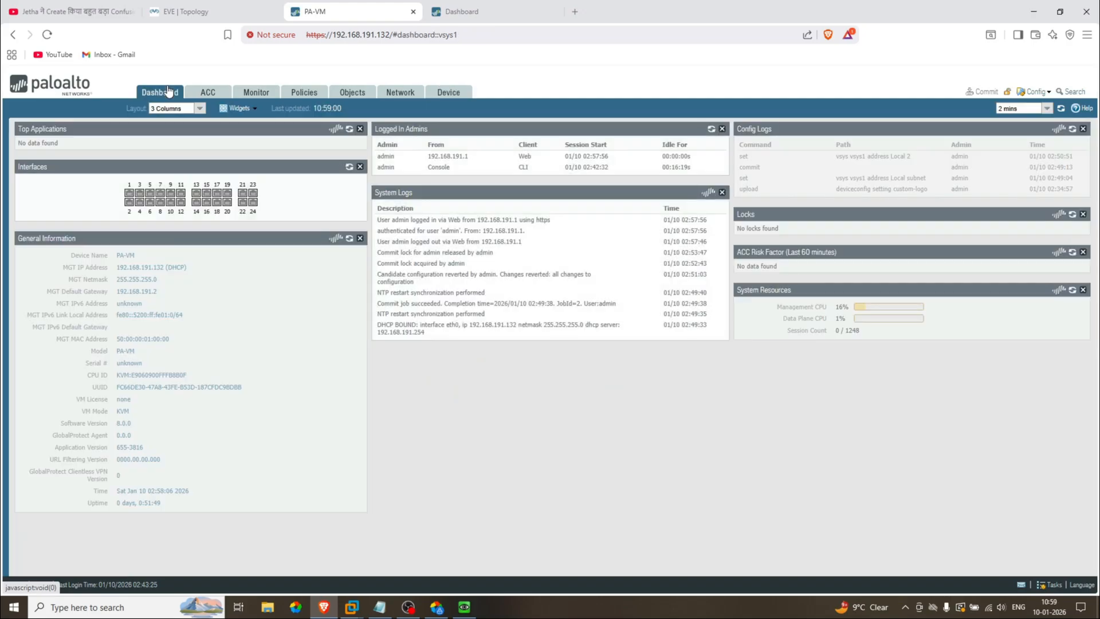
pyautogui.click(444, 93)
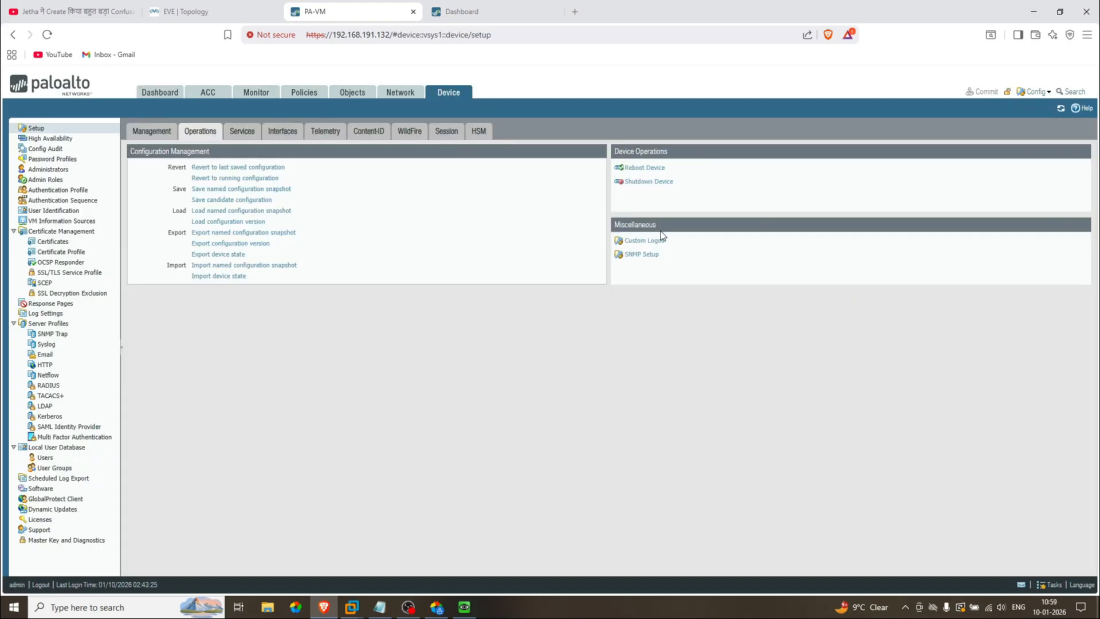
pyautogui.click(646, 242)
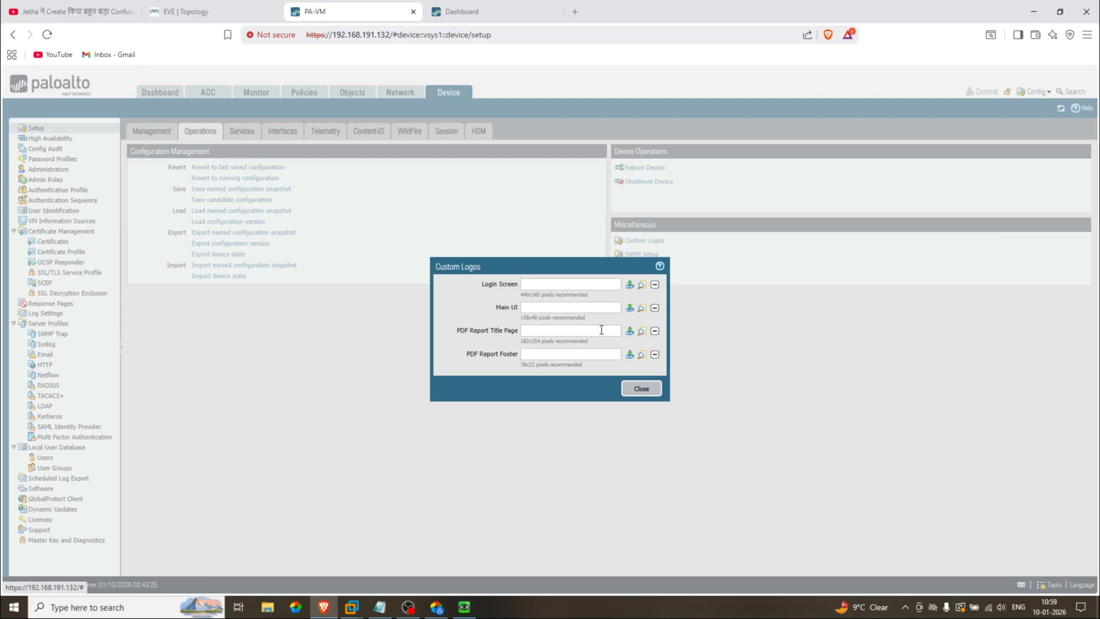
# Step: Highlight the empty PDF Title Page, PDF Footer, Main UI and Login Screen logo slots, then close
pyautogui.click(583, 331)
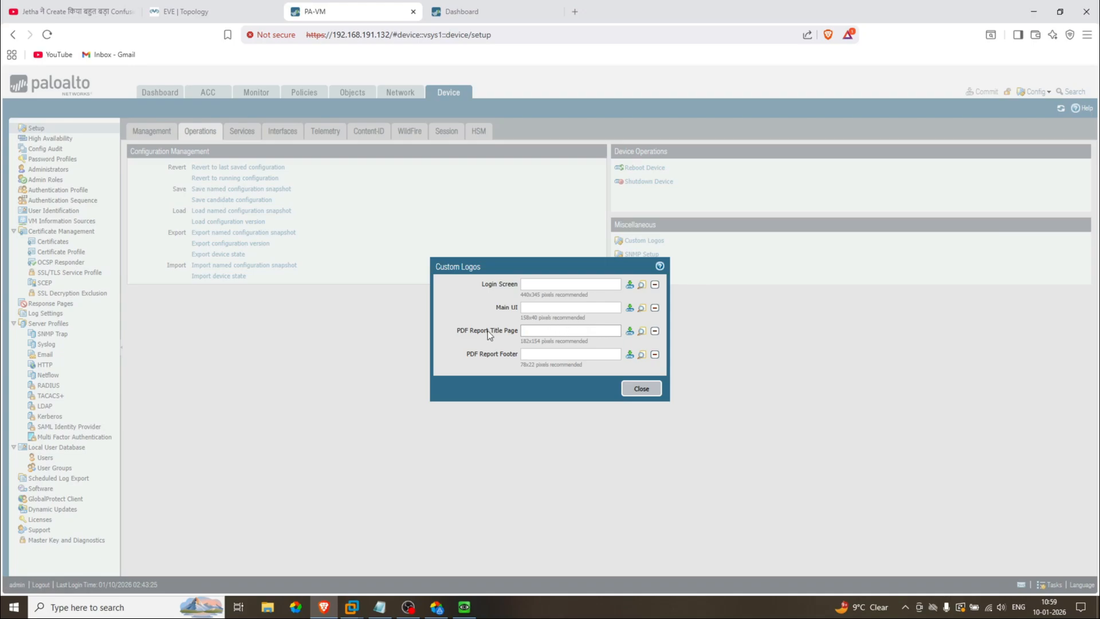
pyautogui.moveTo(462, 331); pyautogui.dragTo(590, 331)
pyautogui.click(598, 331)
pyautogui.moveTo(474, 355); pyautogui.dragTo(534, 355)
pyautogui.click(538, 356)
pyautogui.moveTo(494, 308); pyautogui.dragTo(516, 312)
pyautogui.click(641, 389)
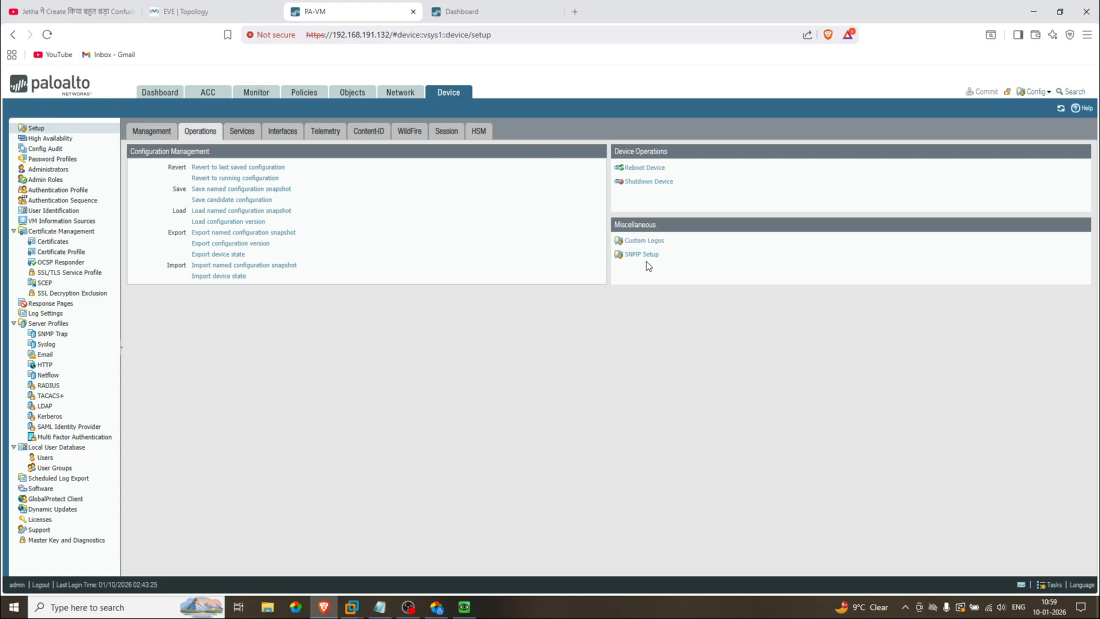
pyautogui.click(642, 240)
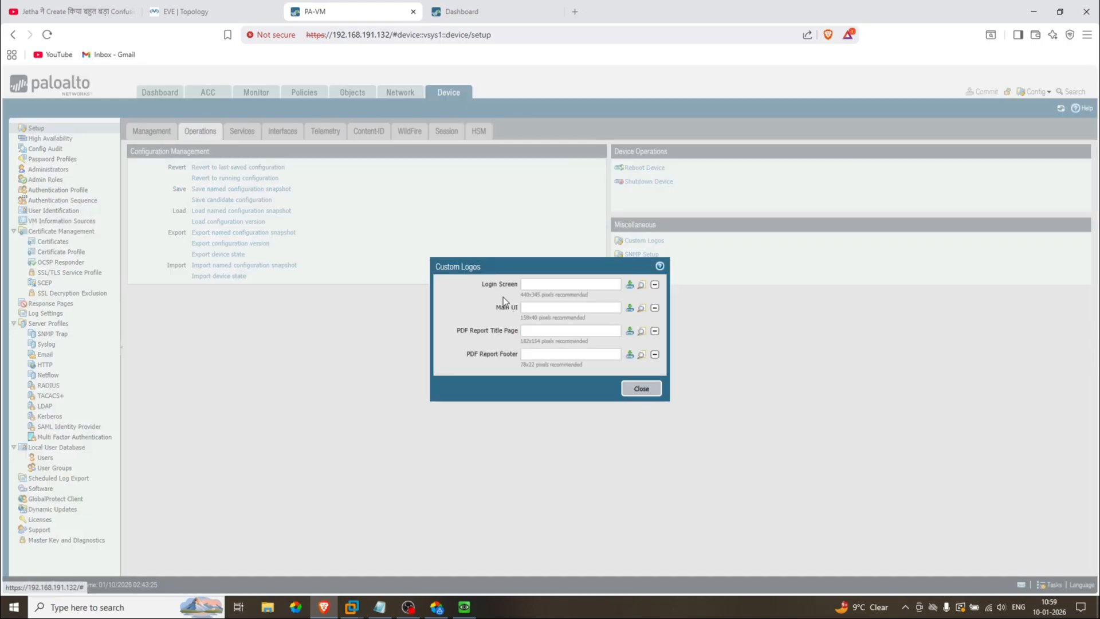
pyautogui.moveTo(483, 284); pyautogui.dragTo(518, 284)
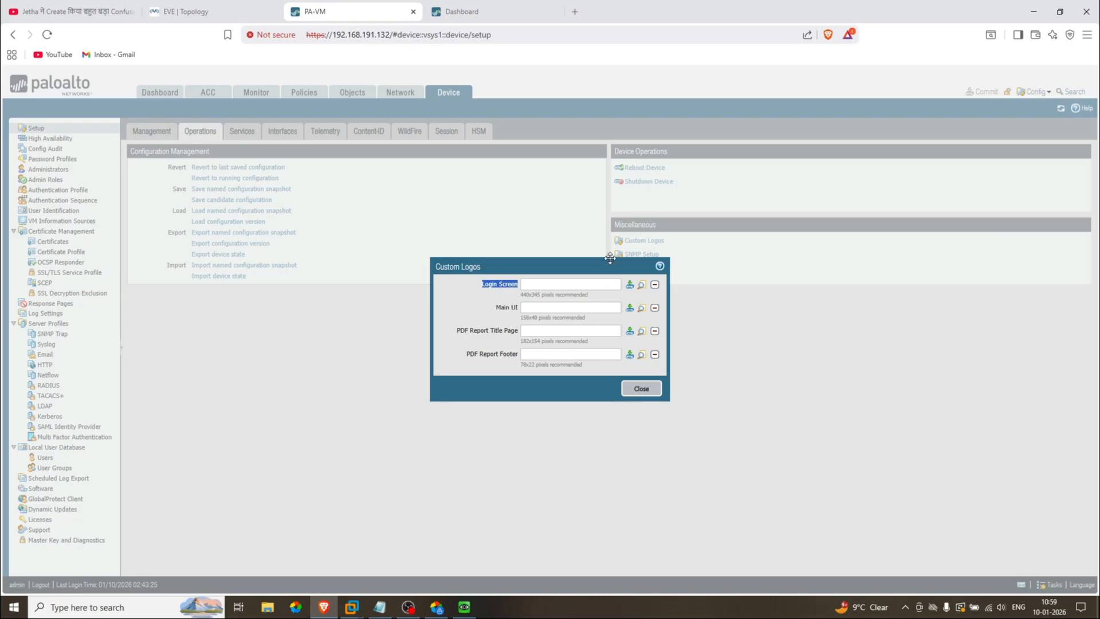
pyautogui.click(642, 394)
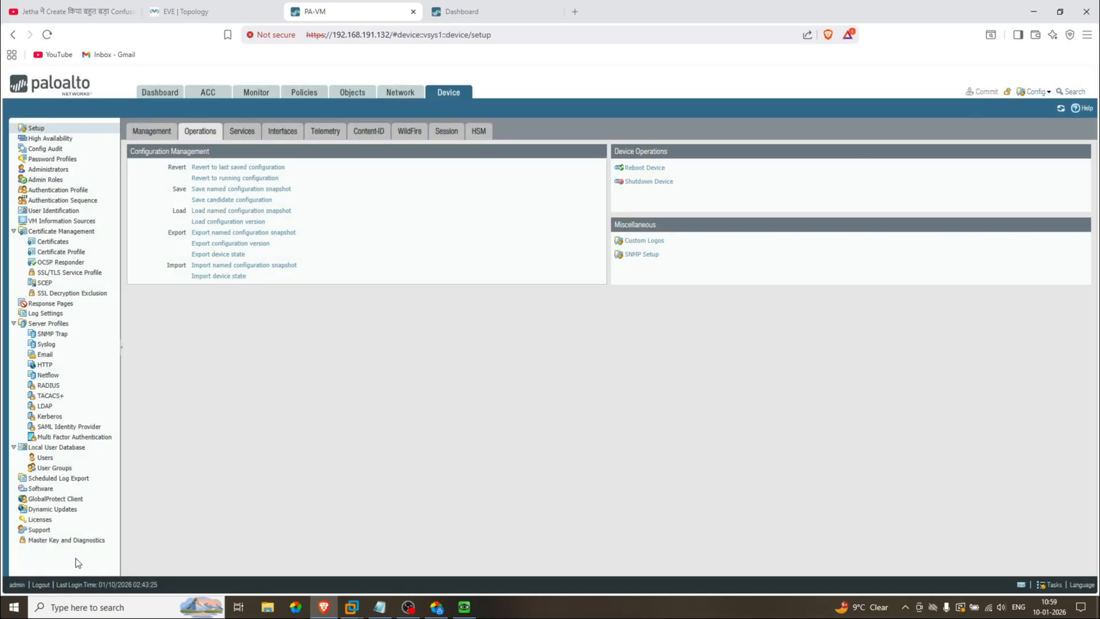
# Step: Log out, sign back in with the administrator credentials, and dismiss the warning and Telemetry notice
pyautogui.click(42, 585)
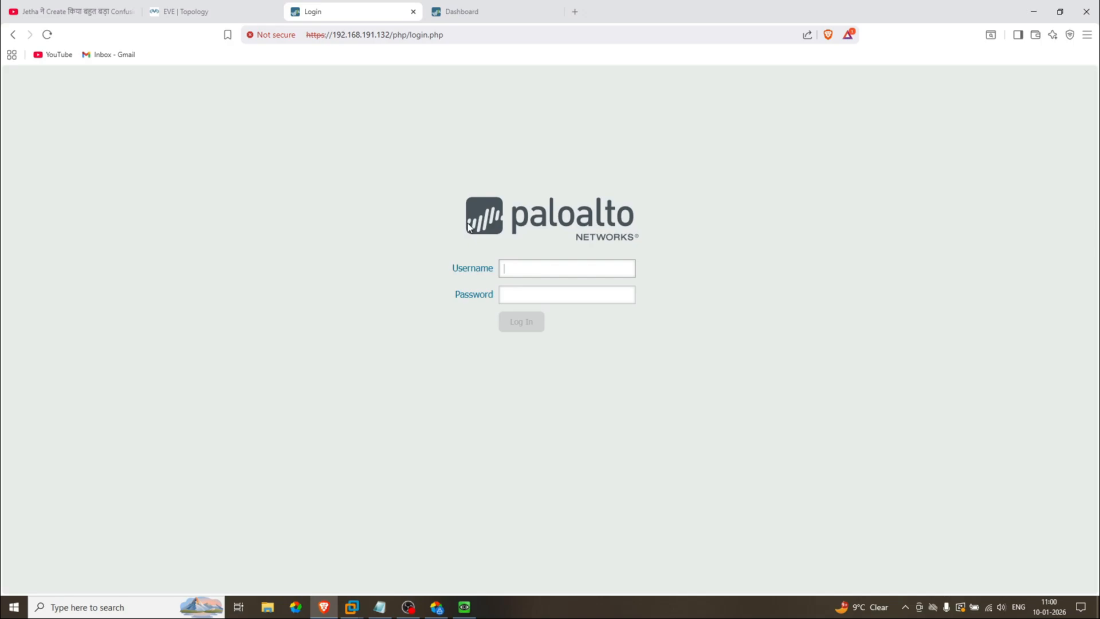
pyautogui.click(512, 267)
pyautogui.write('admin')
pyautogui.press('Tab')
pyautogui.write('admin')
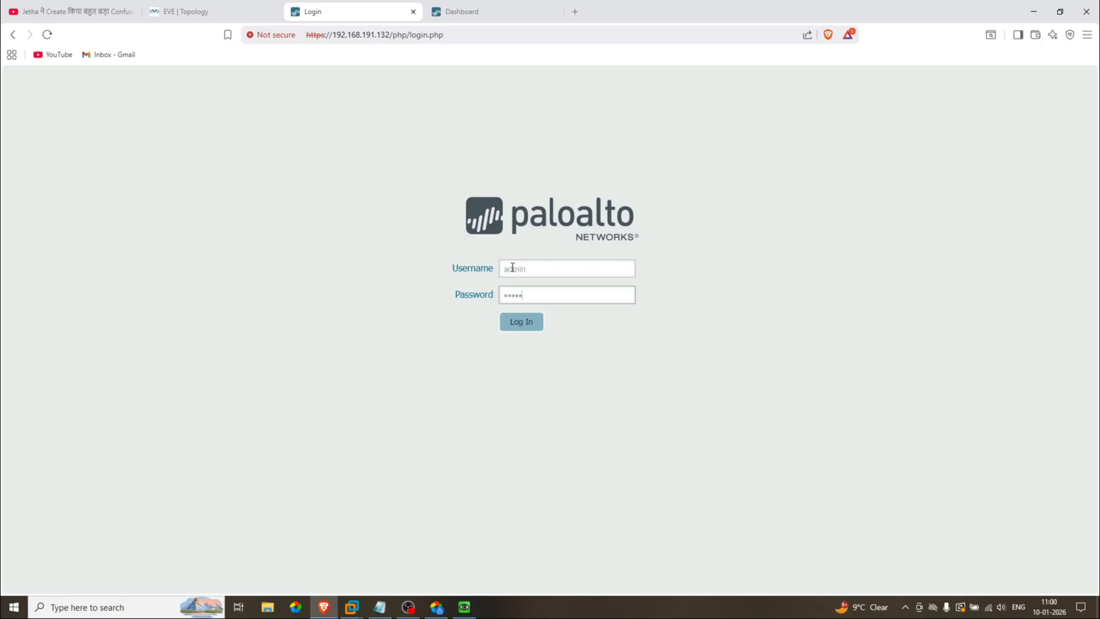
pyautogui.press('Return')
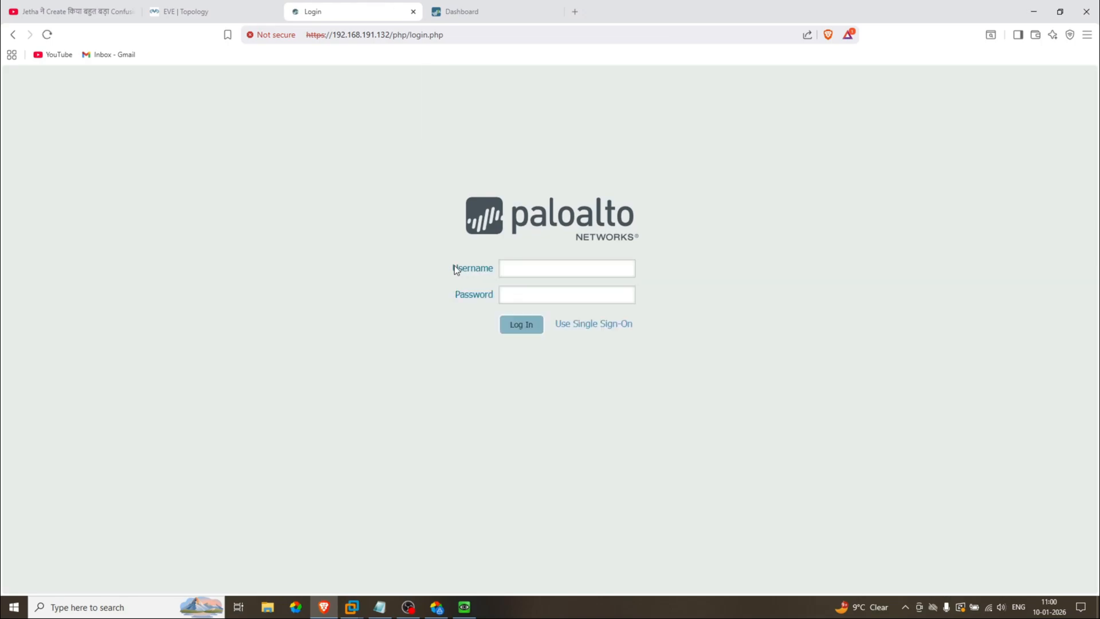
pyautogui.click(655, 127)
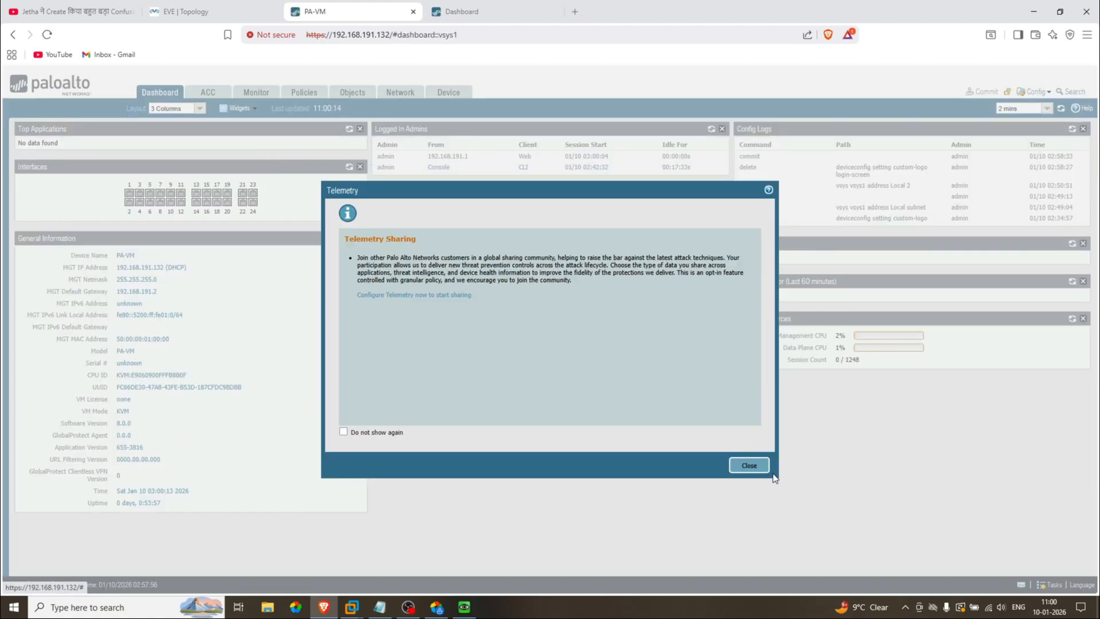
pyautogui.click(747, 464)
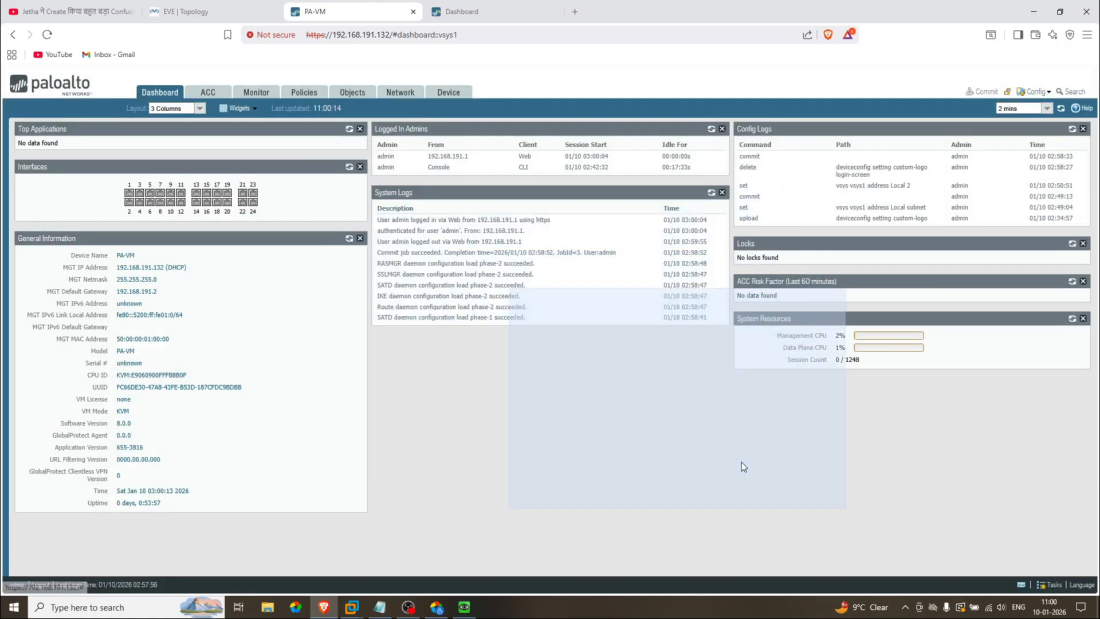
# Step: Open Device Custom Logos, point out the empty Main UI slot and recommended login logo size, then close
pyautogui.click(449, 94)
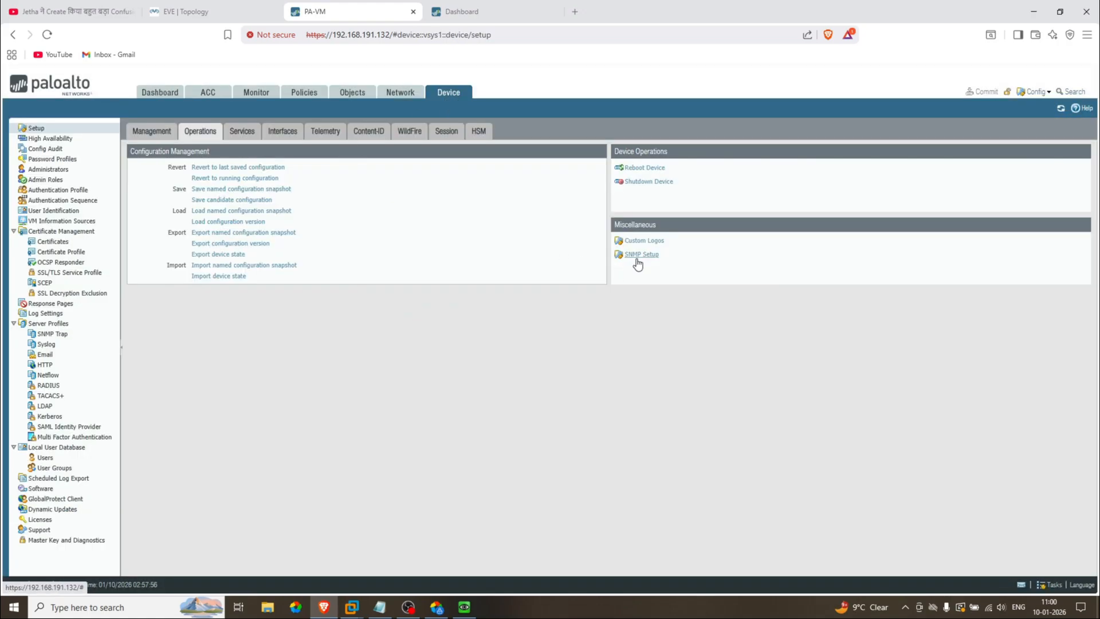
pyautogui.click(642, 240)
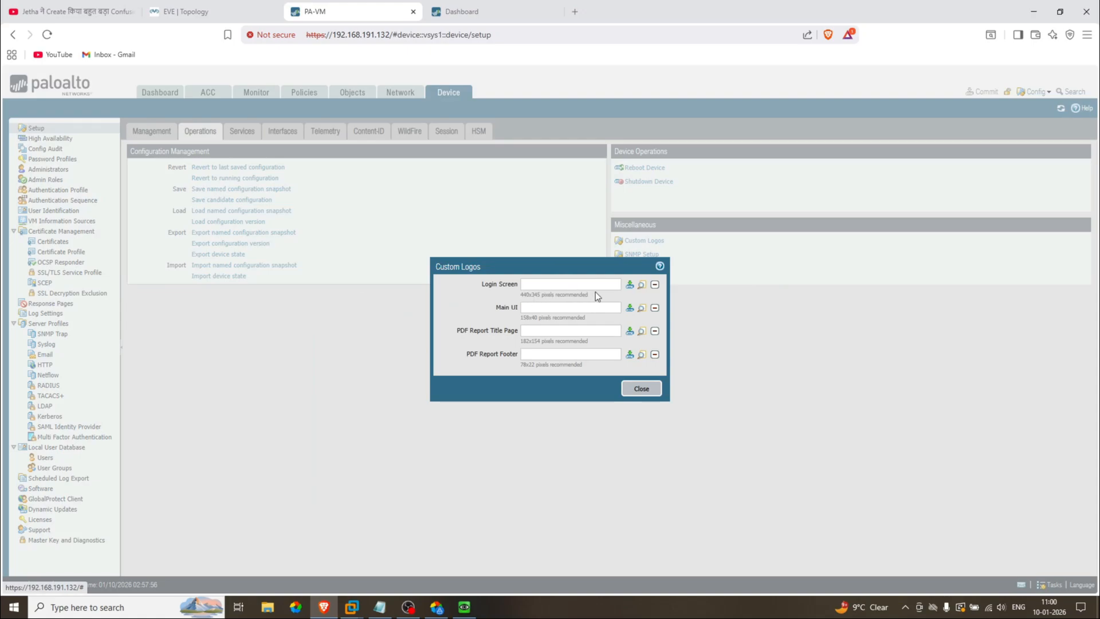
pyautogui.moveTo(589, 295); pyautogui.dragTo(525, 294)
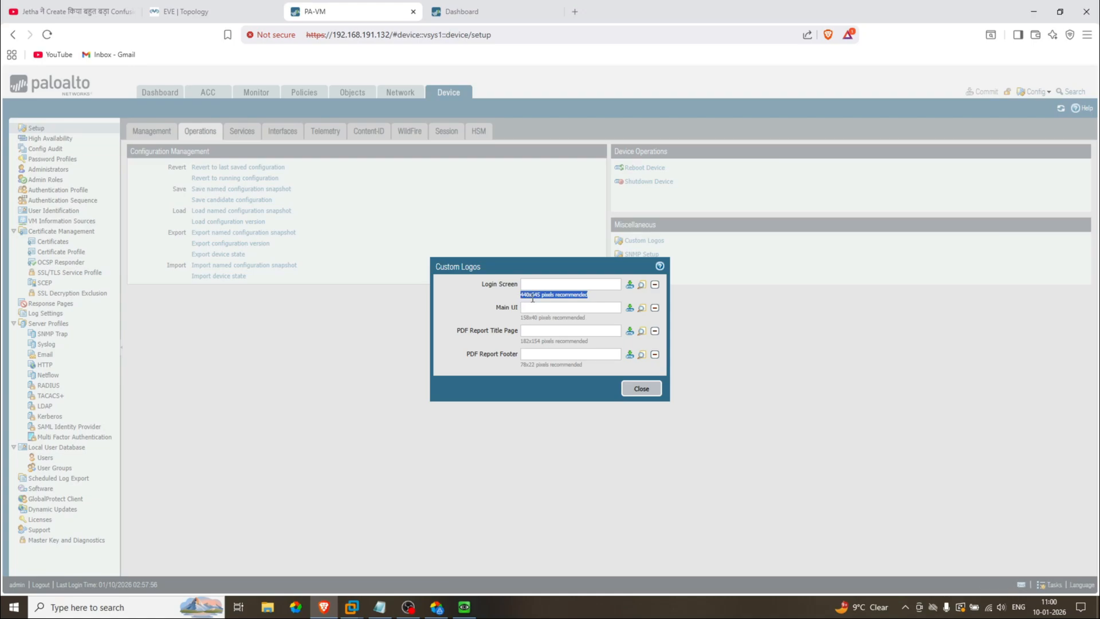
pyautogui.click(556, 298)
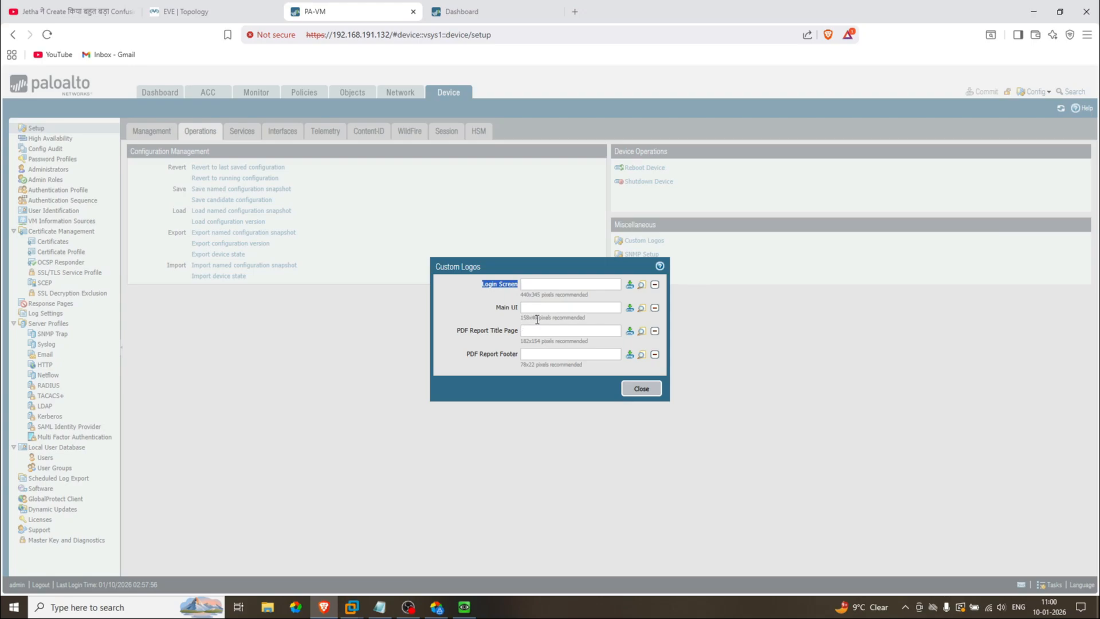
pyautogui.moveTo(502, 310); pyautogui.dragTo(506, 310)
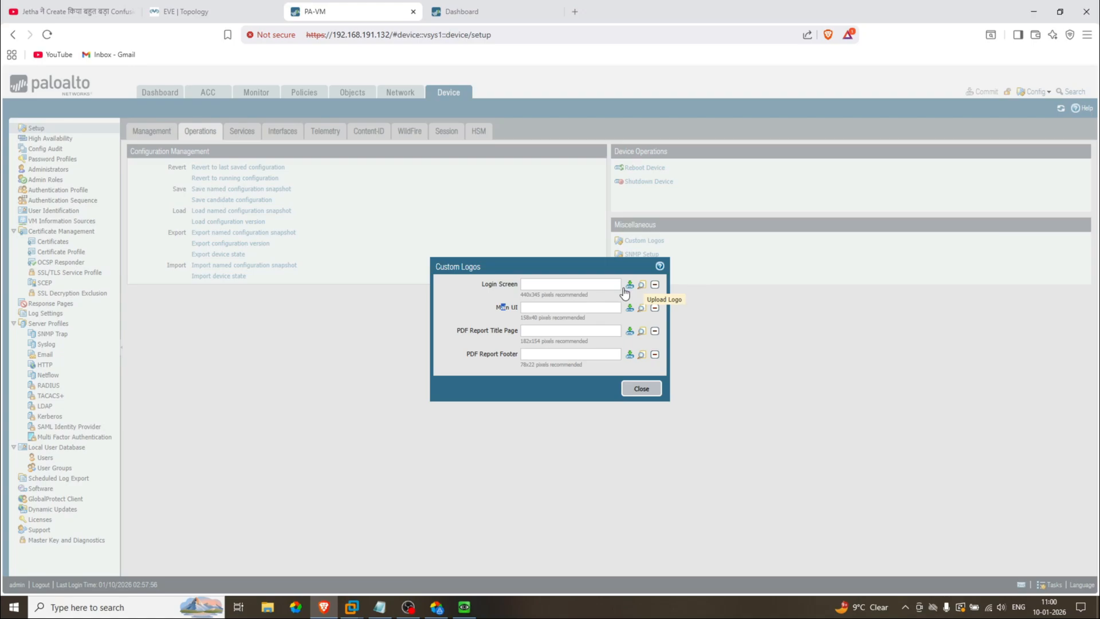
pyautogui.click(527, 305)
pyautogui.moveTo(523, 295)
pyautogui.mouseDown()
pyautogui.moveTo(593, 296)
pyautogui.moveTo(523, 295)
pyautogui.mouseUp()
pyautogui.click(595, 297)
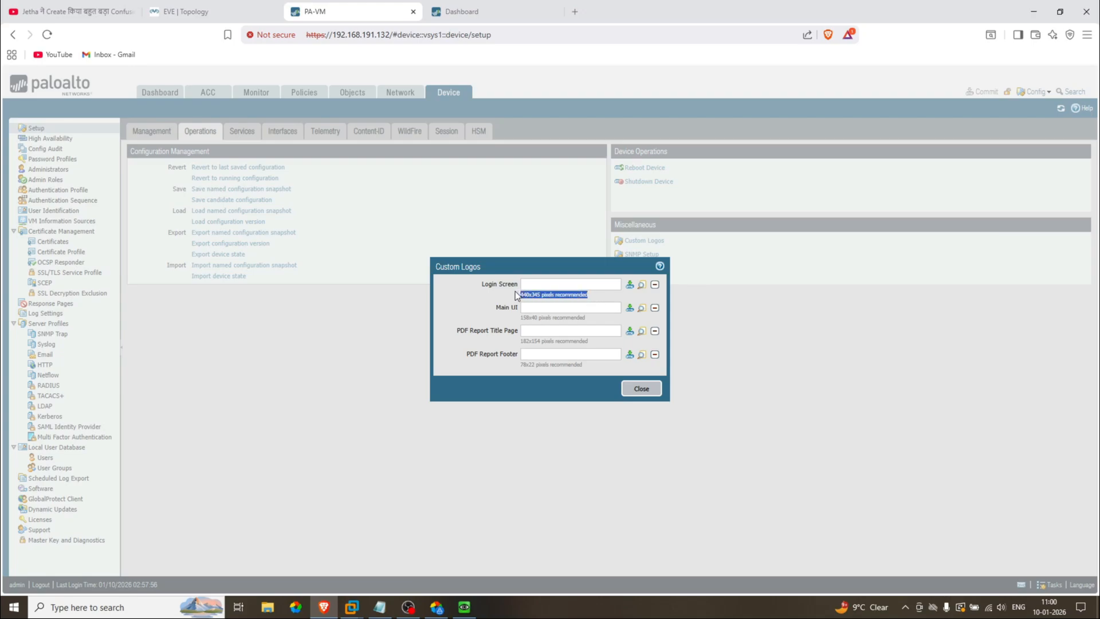
pyautogui.click(635, 389)
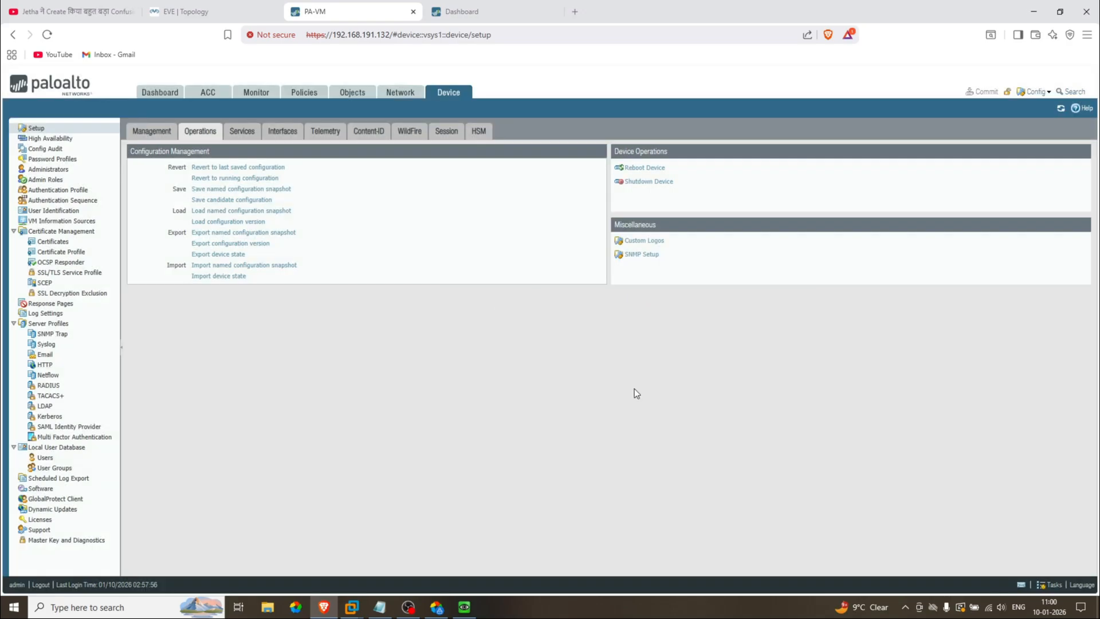
# Step: Return to the Dashboard and bring up its Widgets menu
pyautogui.click(160, 92)
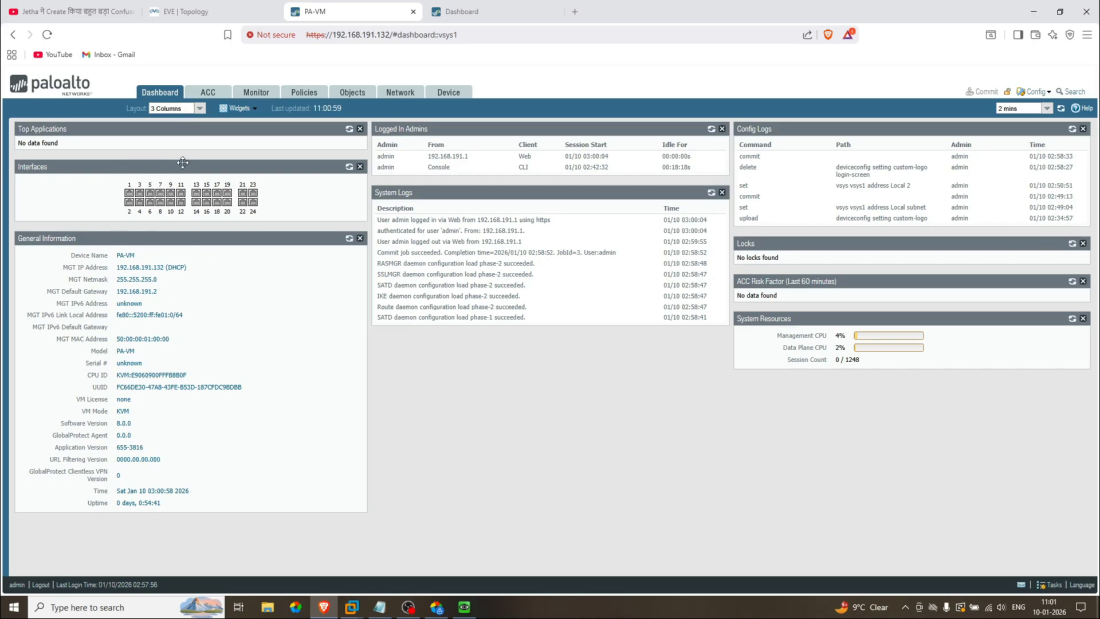
pyautogui.click(254, 108)
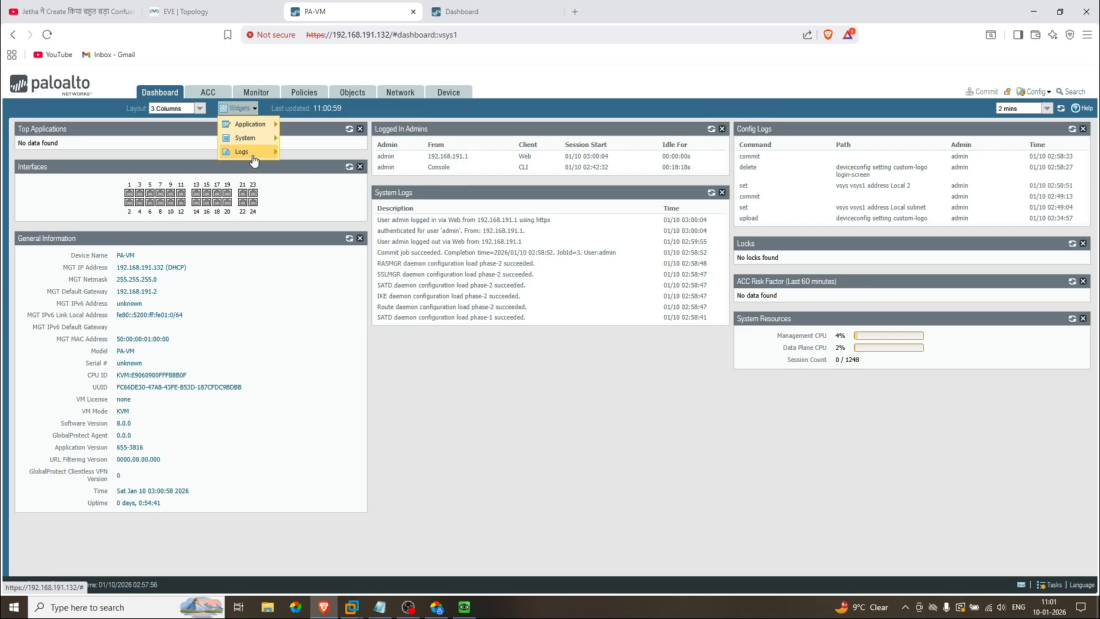
pyautogui.moveTo(255, 161)
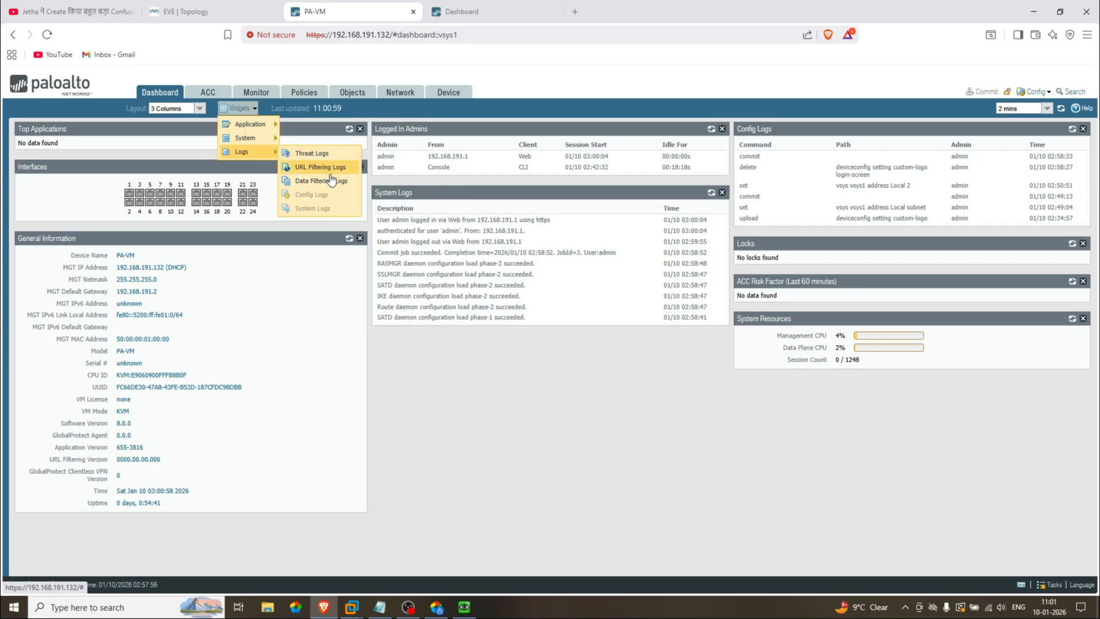
pyautogui.click(288, 280)
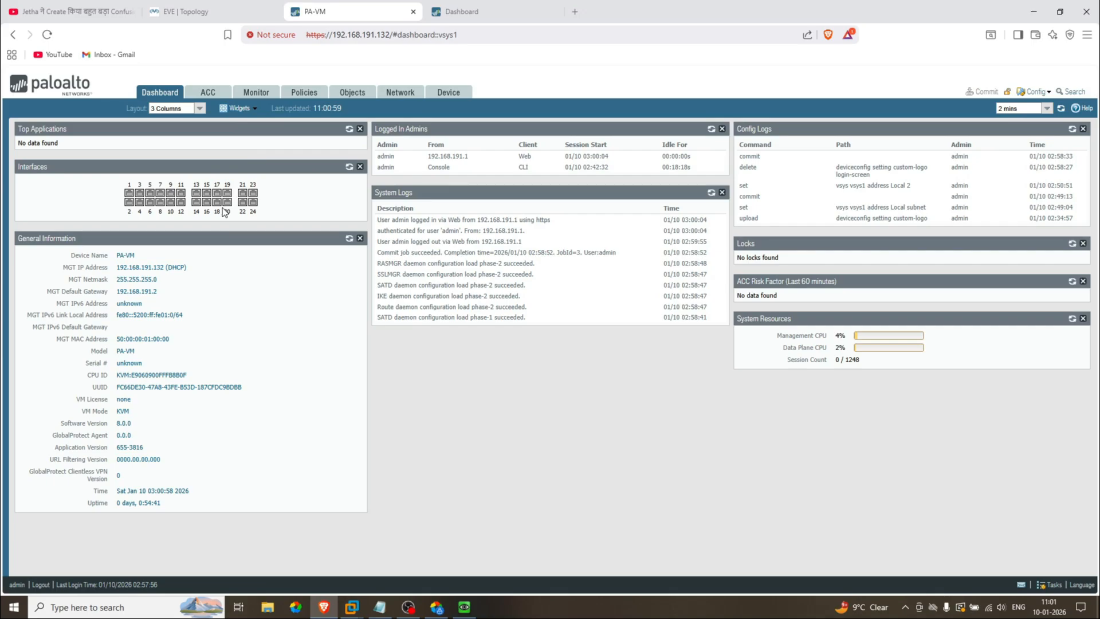
pyautogui.moveTo(221, 205)
pyautogui.click(238, 108)
# Step: Add URL Filtering, Data Filtering and Threat Logs widgets plus a High Availability widget
pyautogui.moveTo(262, 130)
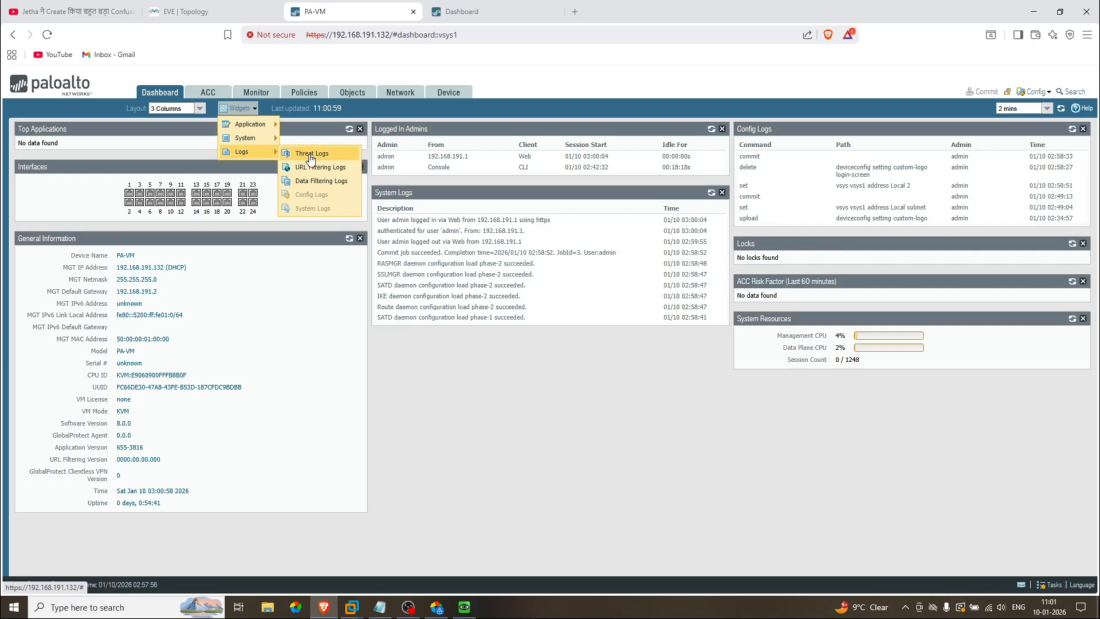
pyautogui.click(304, 169)
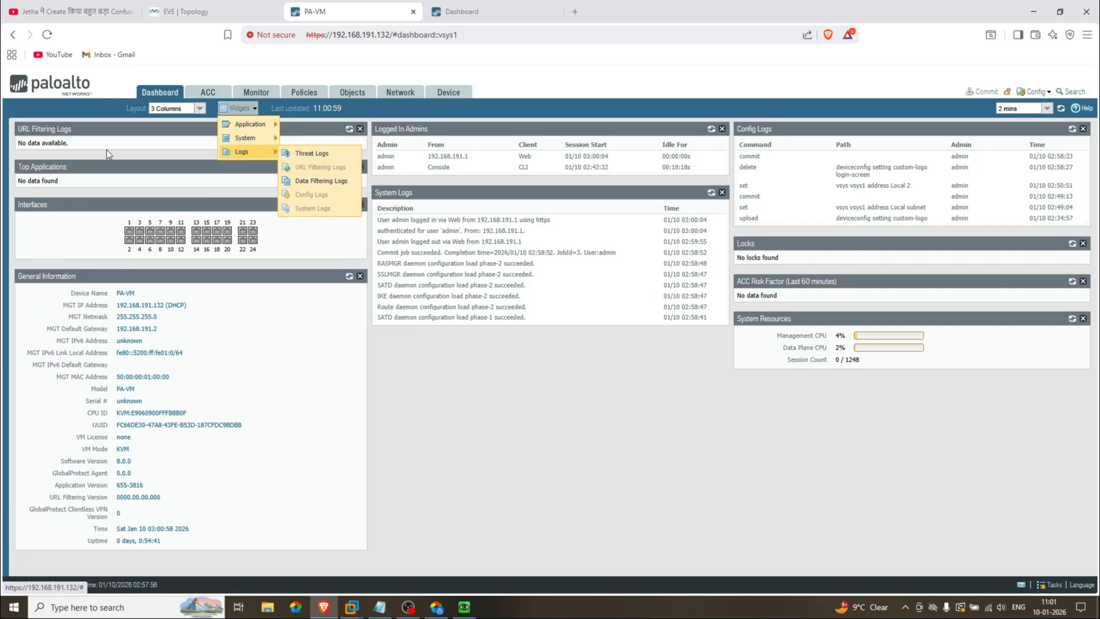
pyautogui.click(314, 180)
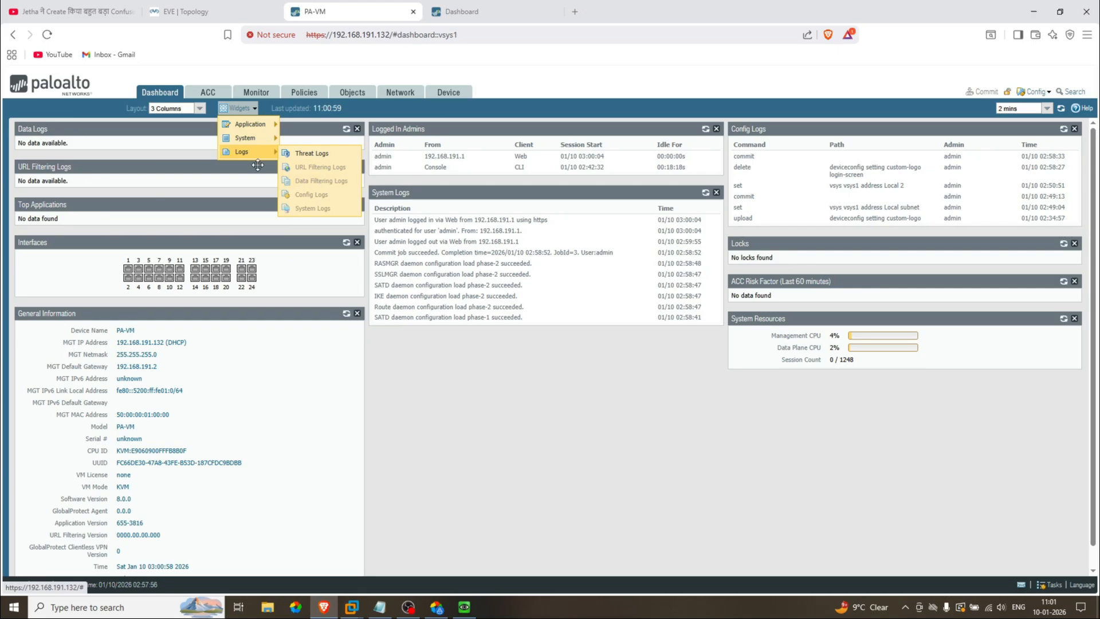
pyautogui.moveTo(252, 152)
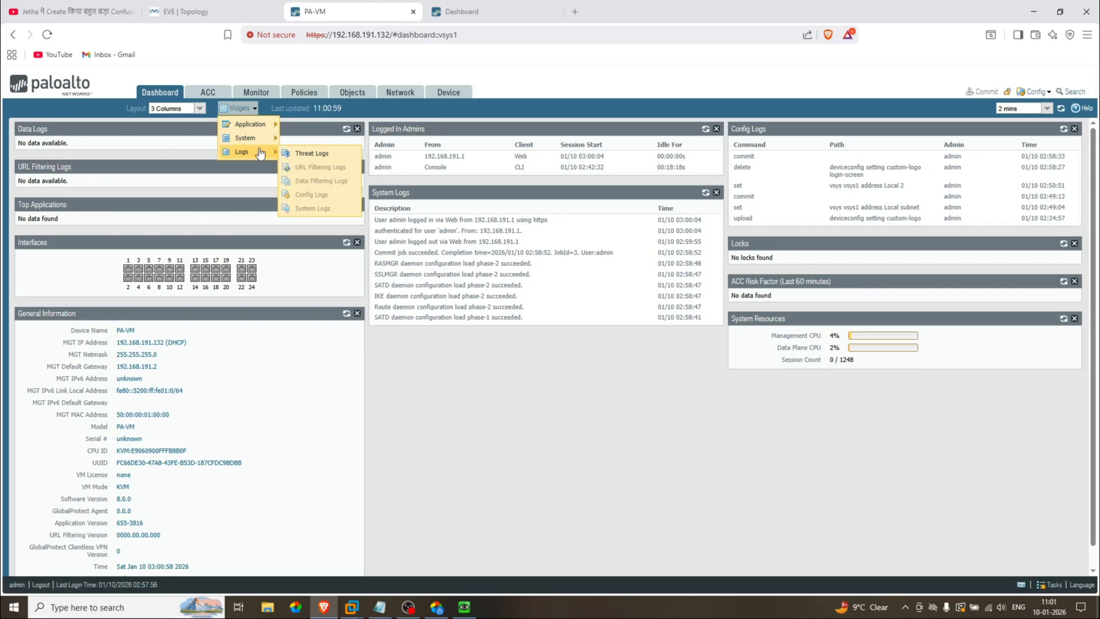
pyautogui.click(312, 153)
pyautogui.moveTo(248, 137)
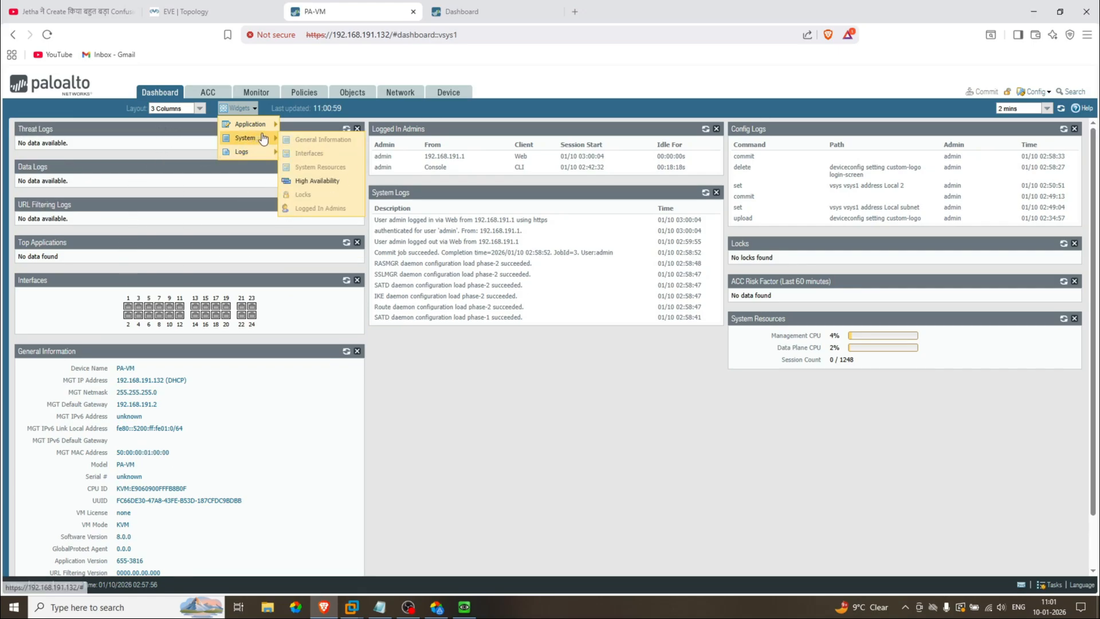
pyautogui.click(319, 181)
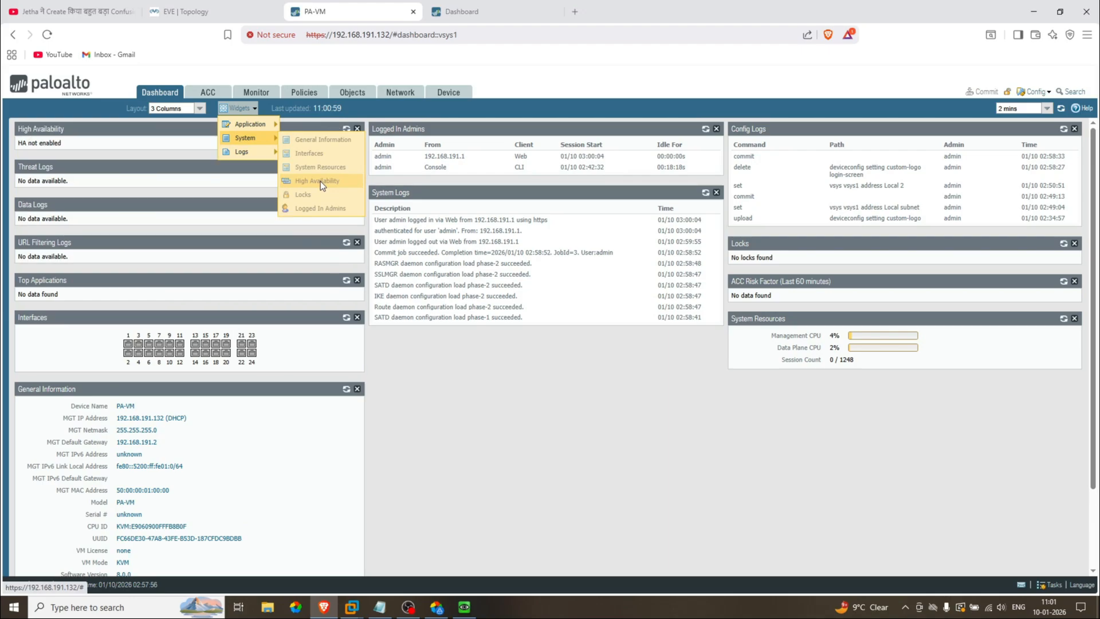
pyautogui.click(43, 140)
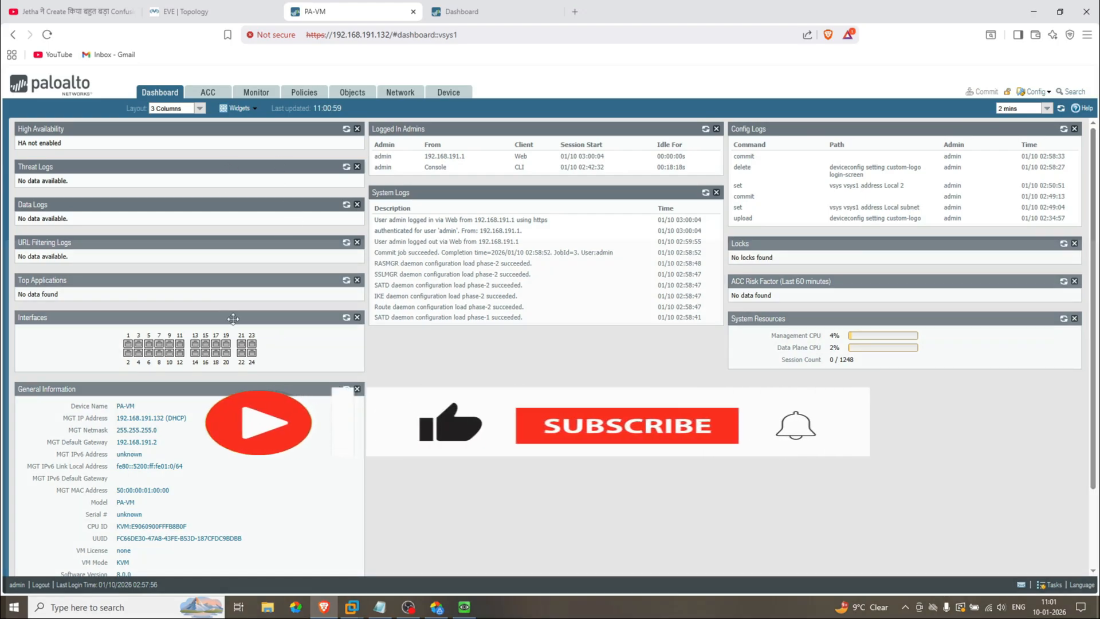
# Step: Review the updated dashboard, then switch to the EVE-NG lab topology browser tab
pyautogui.scroll(-1, 242, 373)
pyautogui.scroll(1, 242, 376)
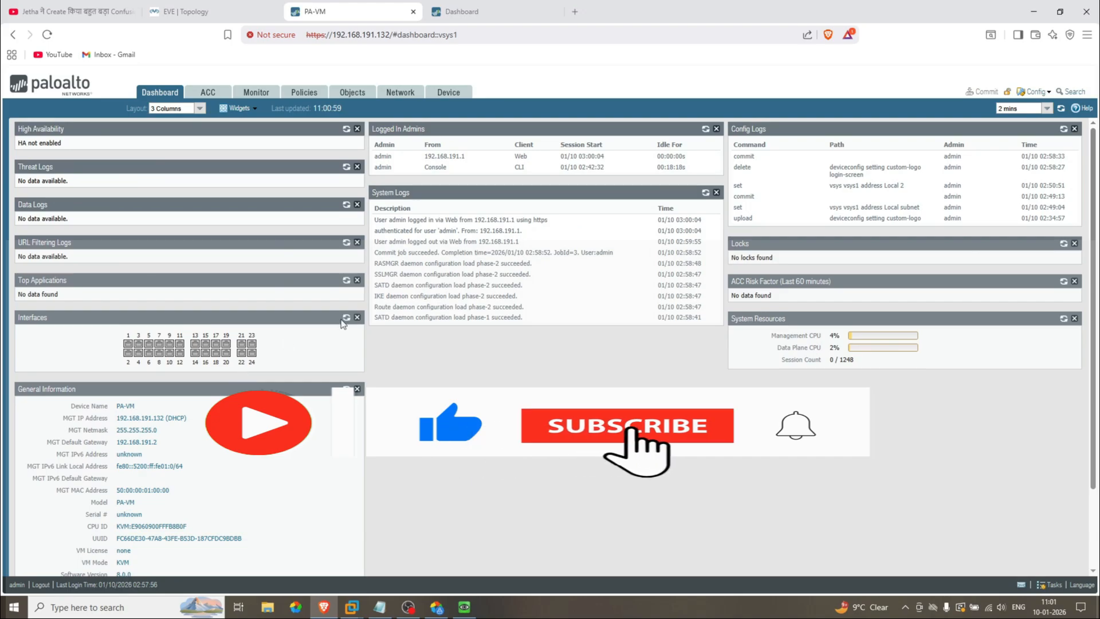
pyautogui.click(232, 7)
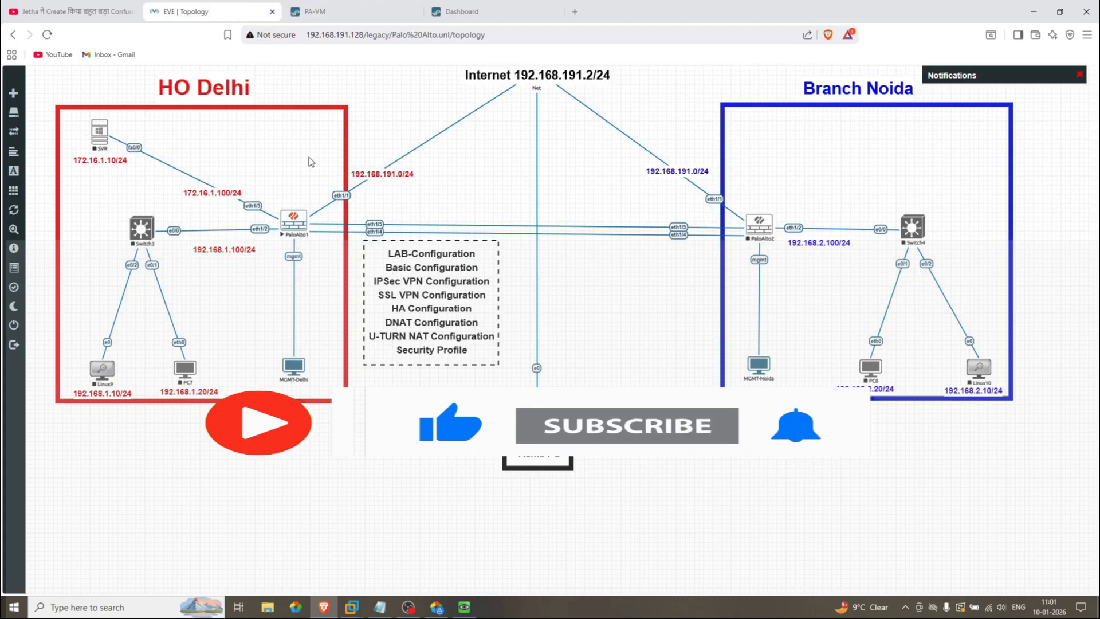